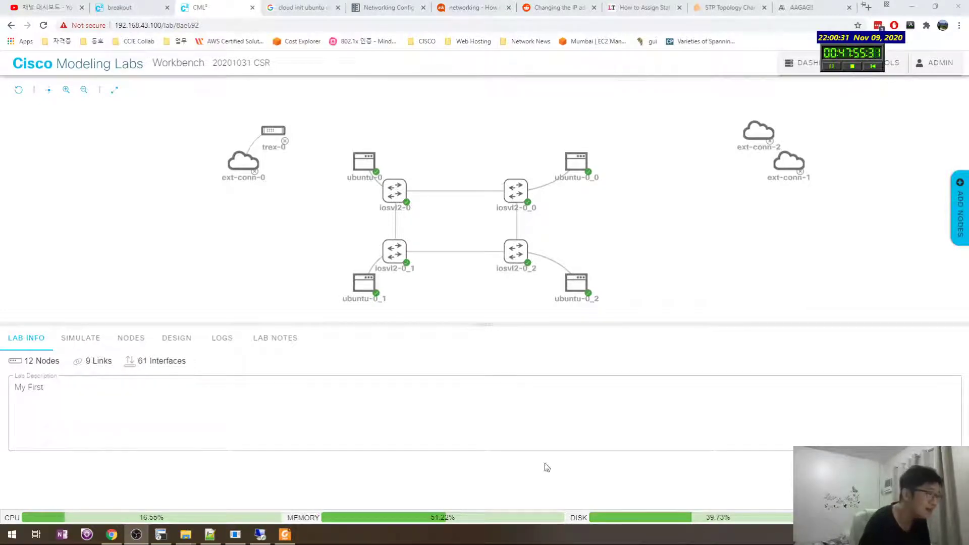
Bring up the netplan notes in Notepad++ and review their title line
click(210, 534)
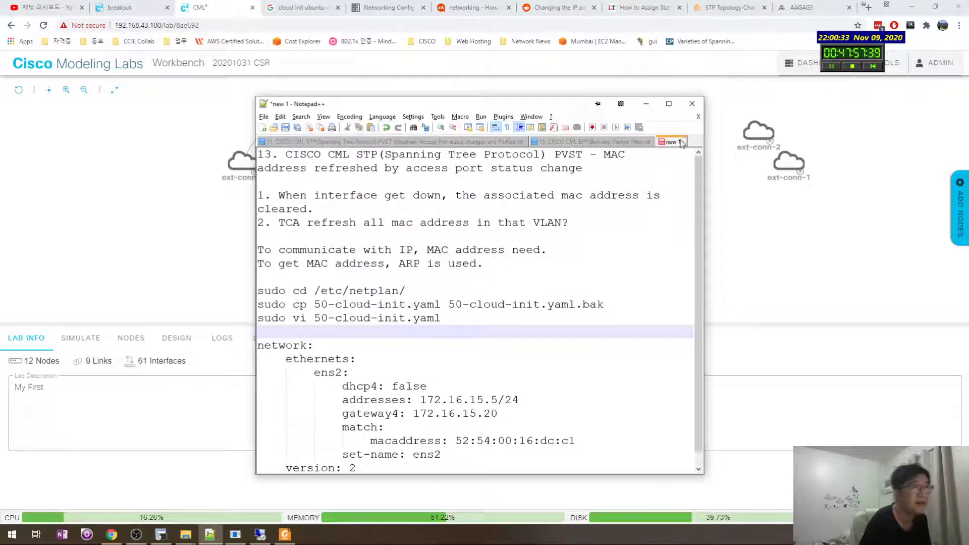
click(602, 237)
click(410, 195)
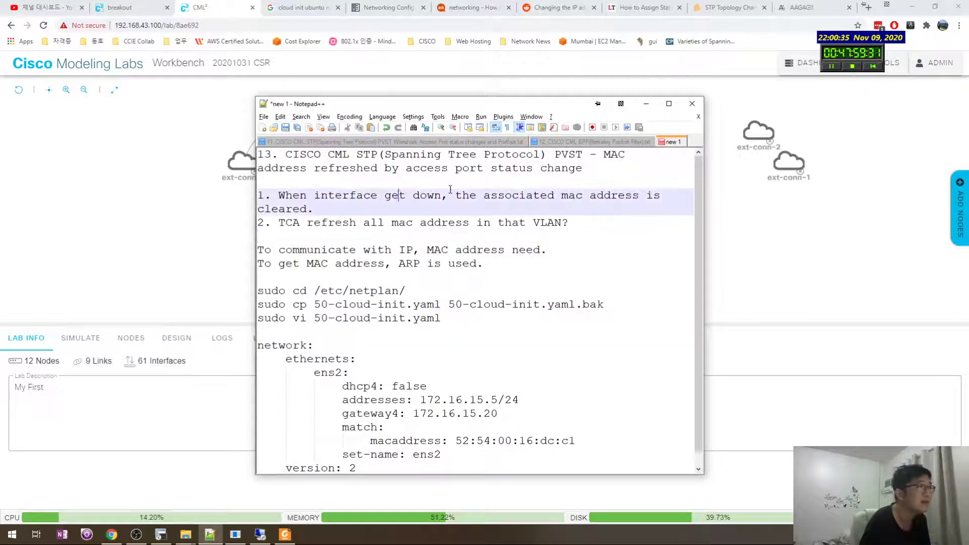
drag(515, 181, 242, 155)
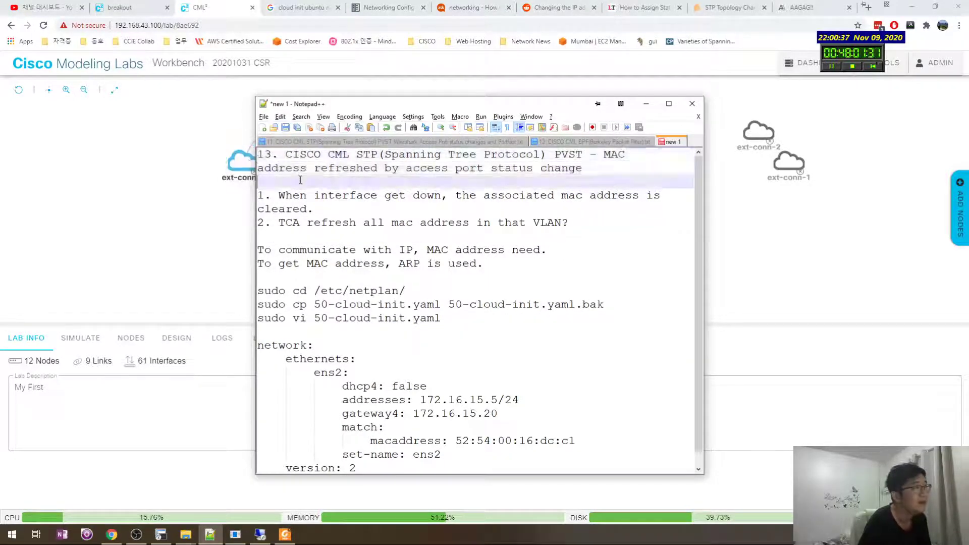
click(303, 181)
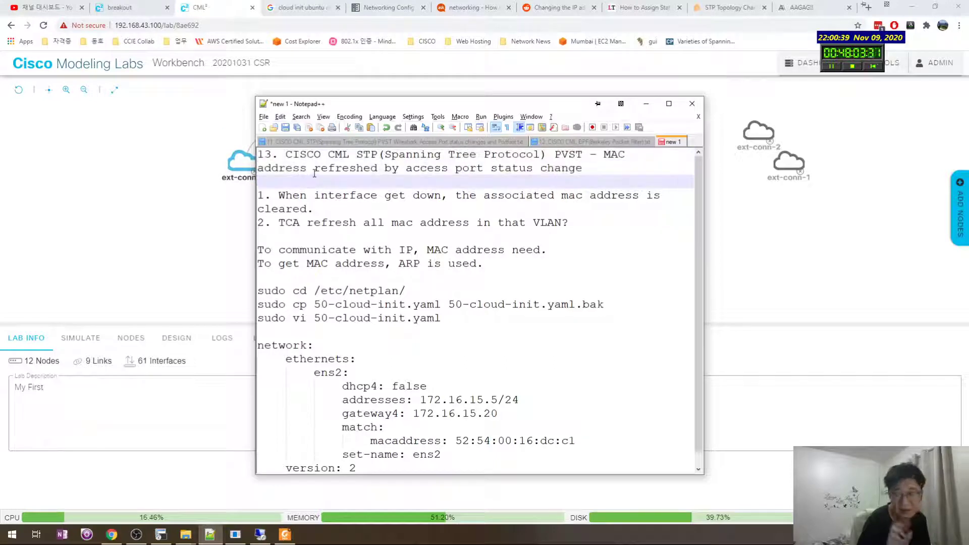
drag(295, 176, 259, 153)
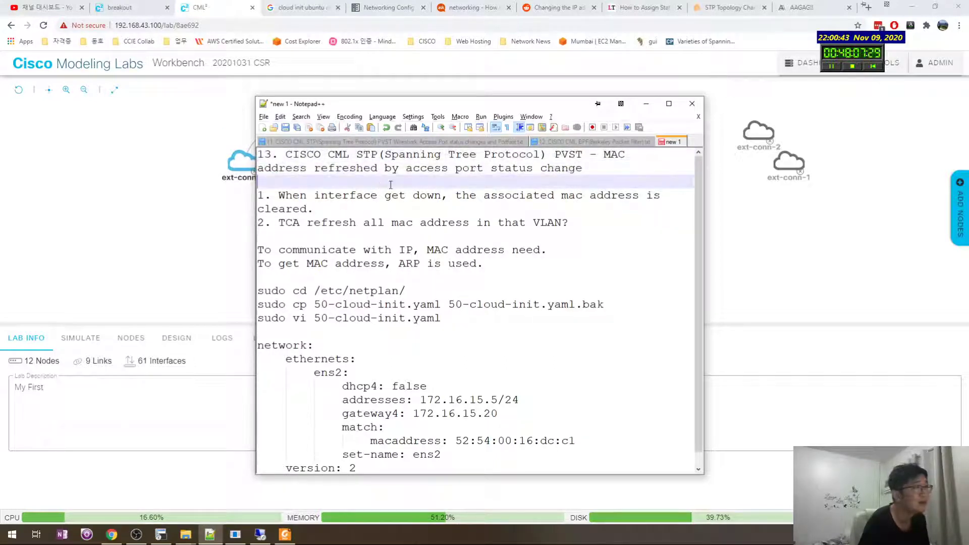
click(291, 181)
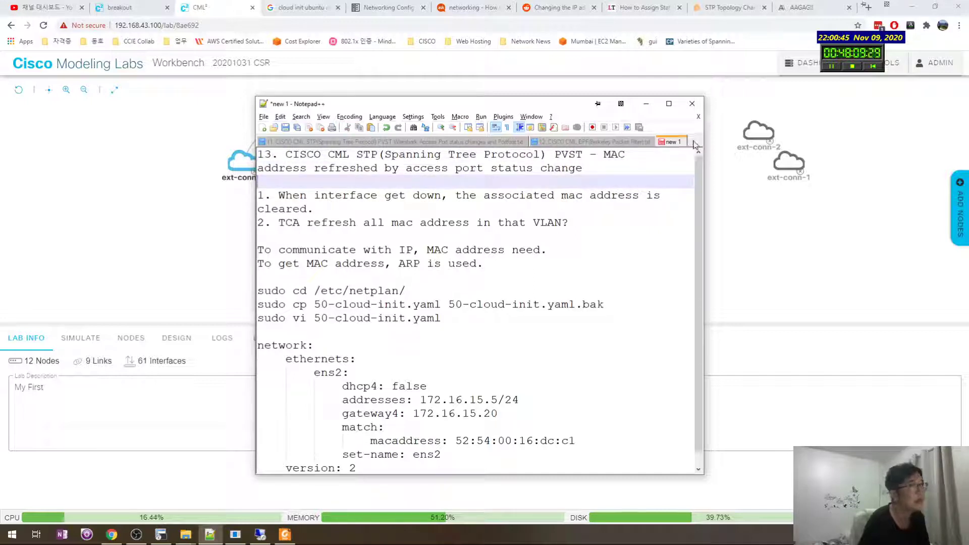
In a new document, type the heading '13. CISCO CML Ubuntu IP address Change' and move the window aside
double_click(693, 143)
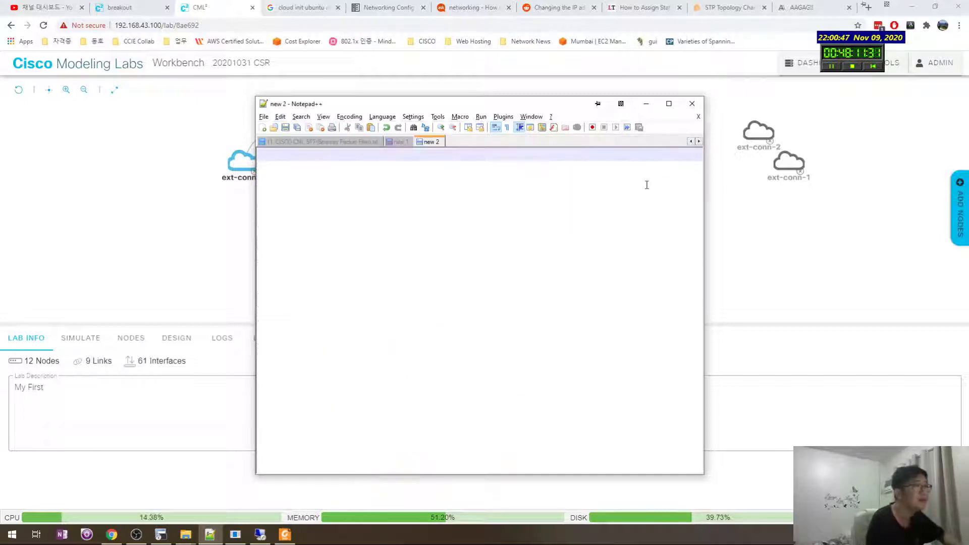
text(13. CISCO )
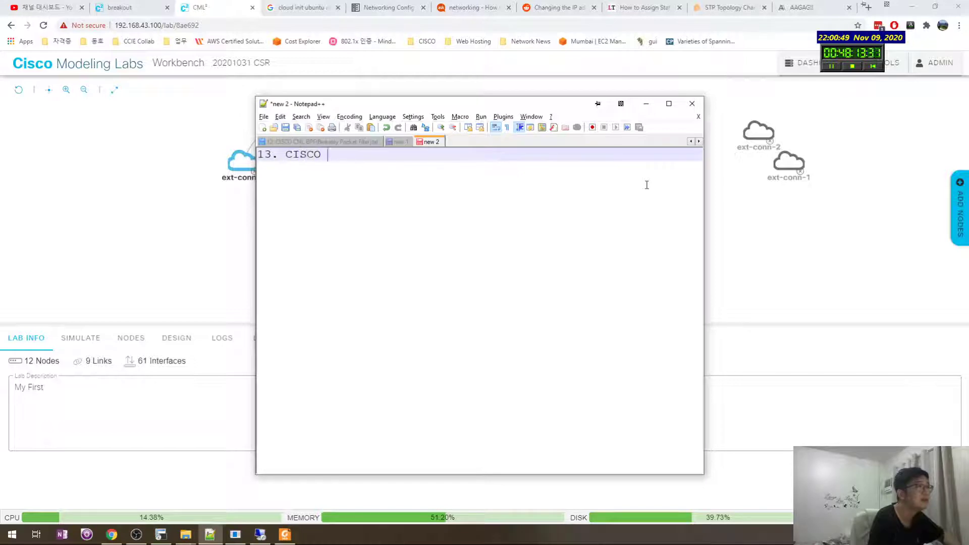
text(CML Ubu)
key(BackSpace)
key(BackSpace)
text(buntu)
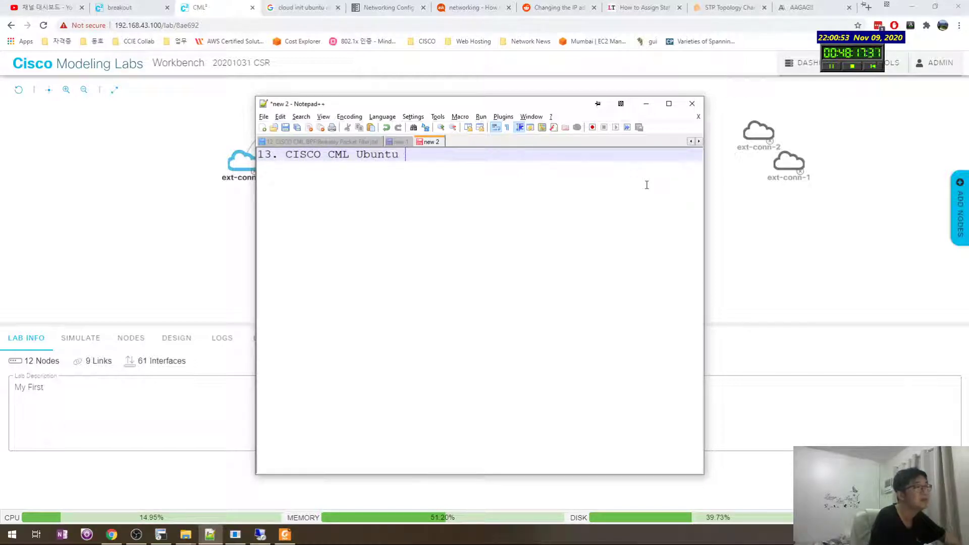
text( IP address Ass)
key(BackSpace)
key(BackSpace)
key(BackSpace)
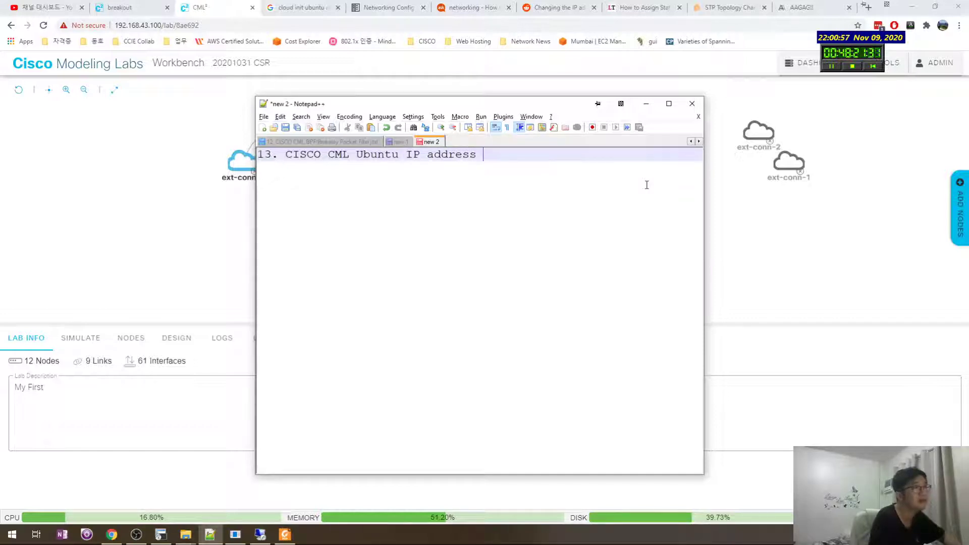
text(change)
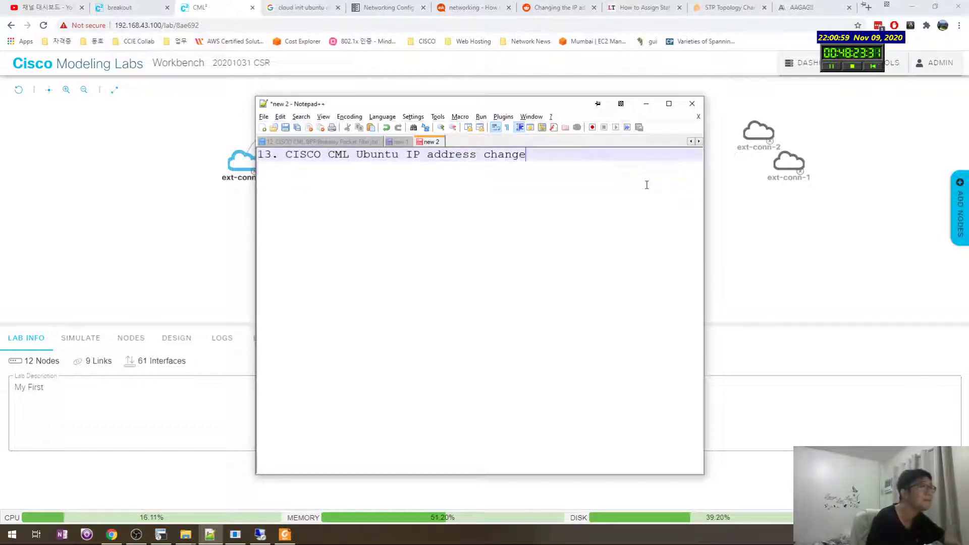
key(BackSpace)
text(C)
key(End)
key(Return)
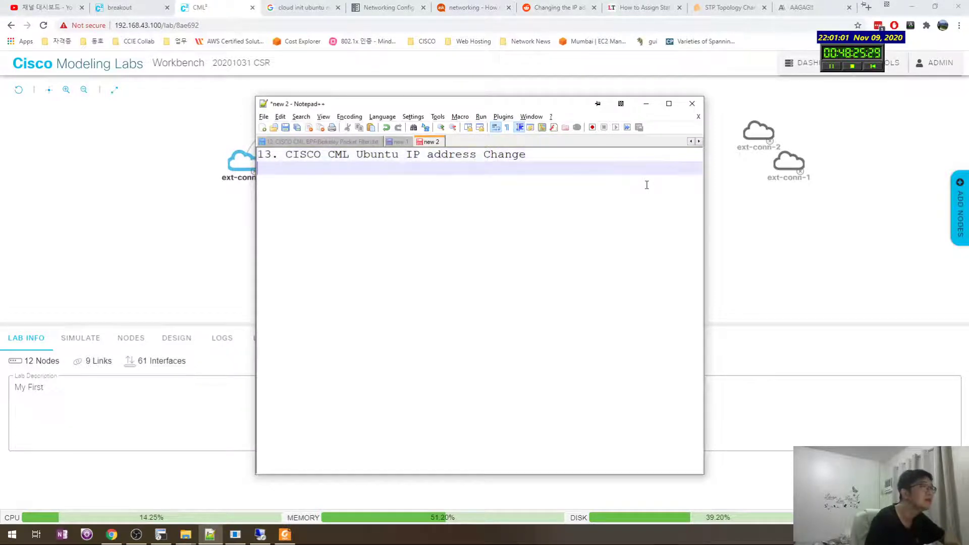
drag(448, 108, 703, 199)
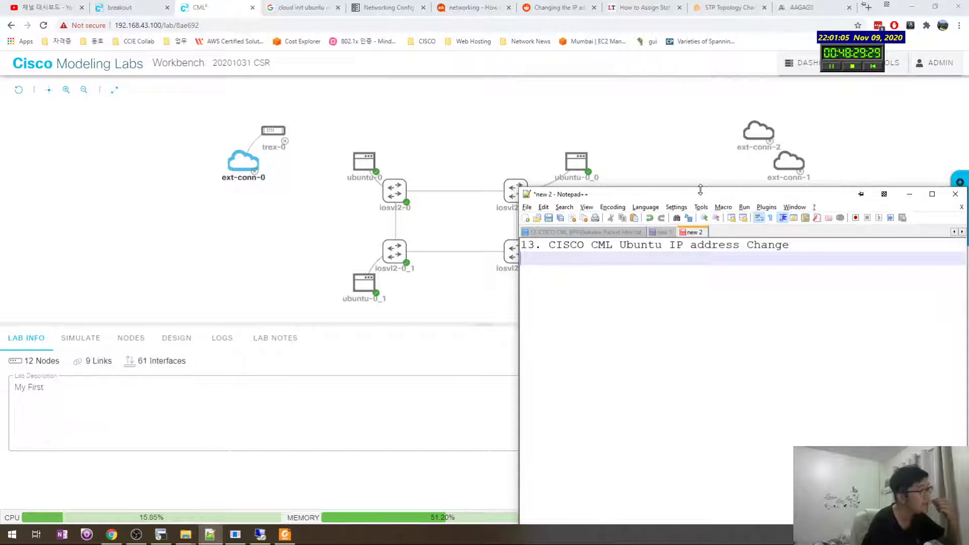
drag(701, 197, 609, 183)
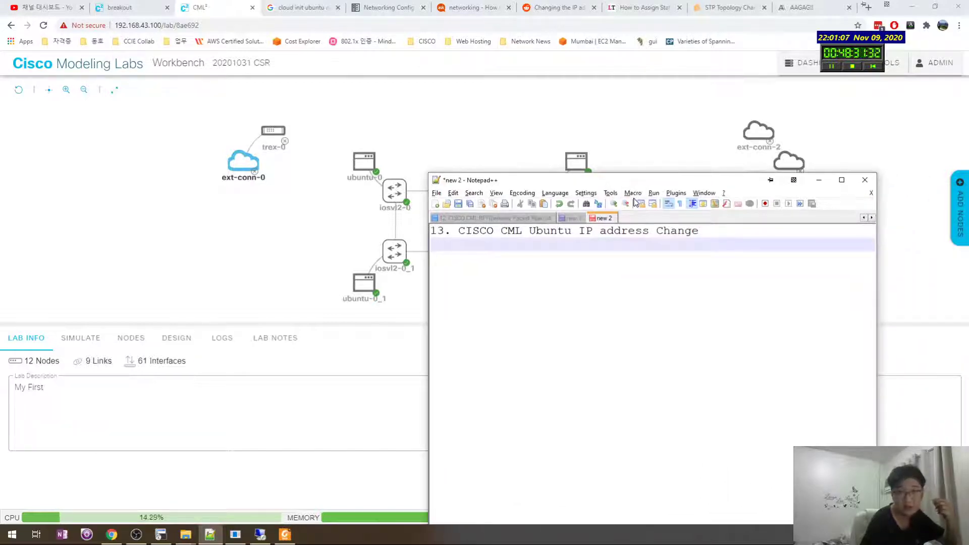
Inspect ubuntu-0's config and cancel the started link to iosvl2-0
click(347, 225)
mouse_move(363, 172)
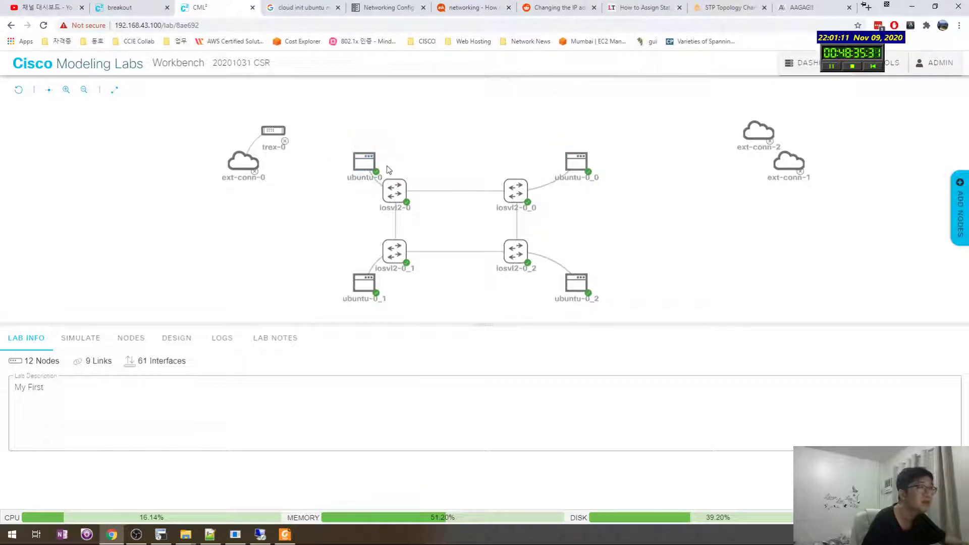
click(373, 170)
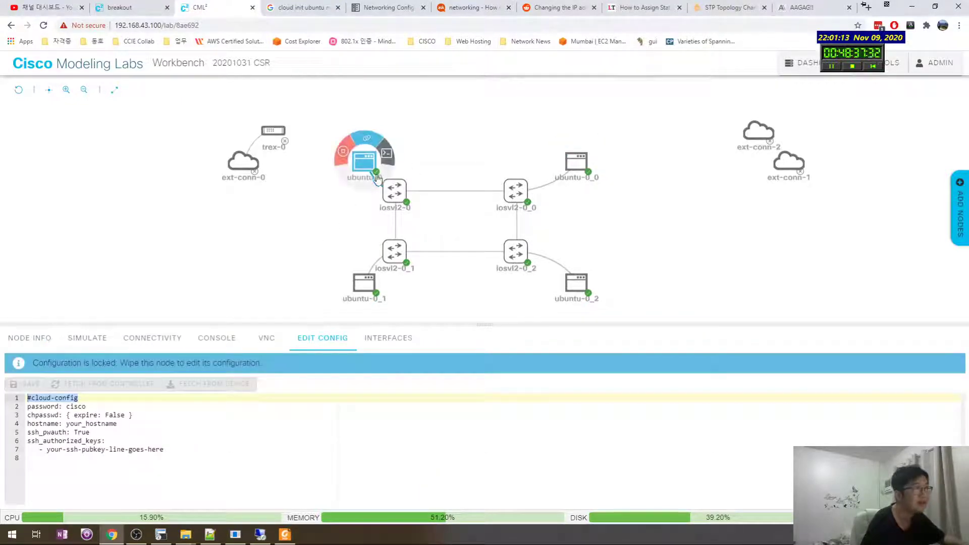
click(367, 137)
click(397, 194)
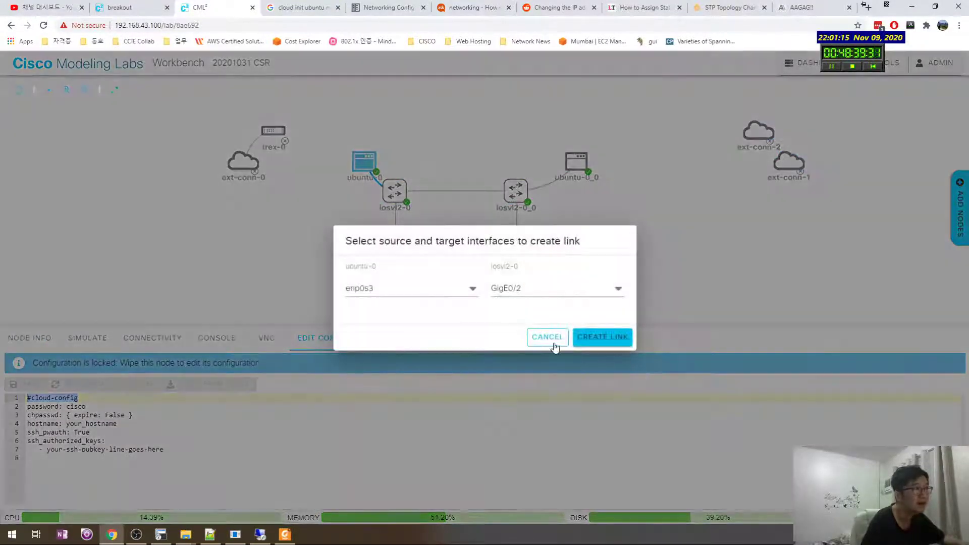
click(565, 347)
click(305, 249)
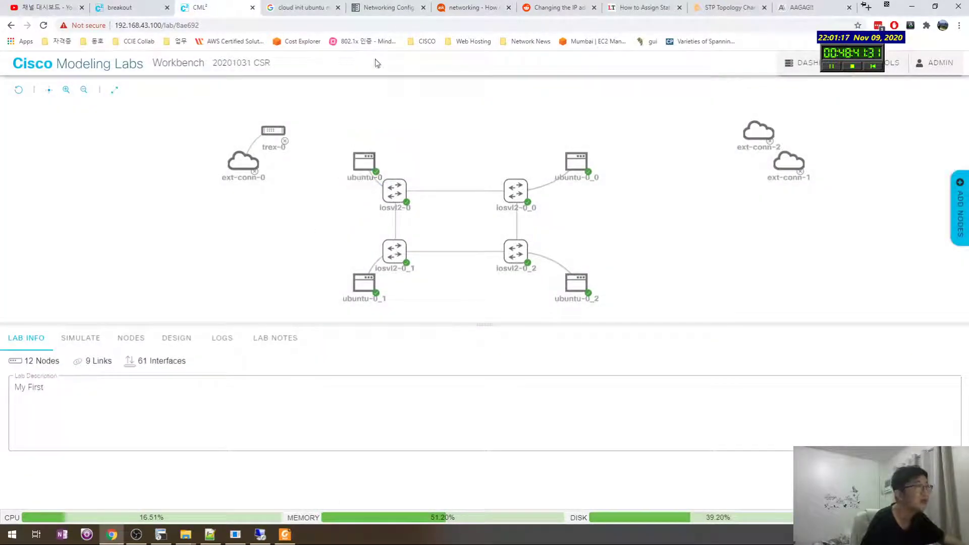
Minimize the remote desktop session and bring up the SecureCRT console sessions
click(261, 534)
click(592, 4)
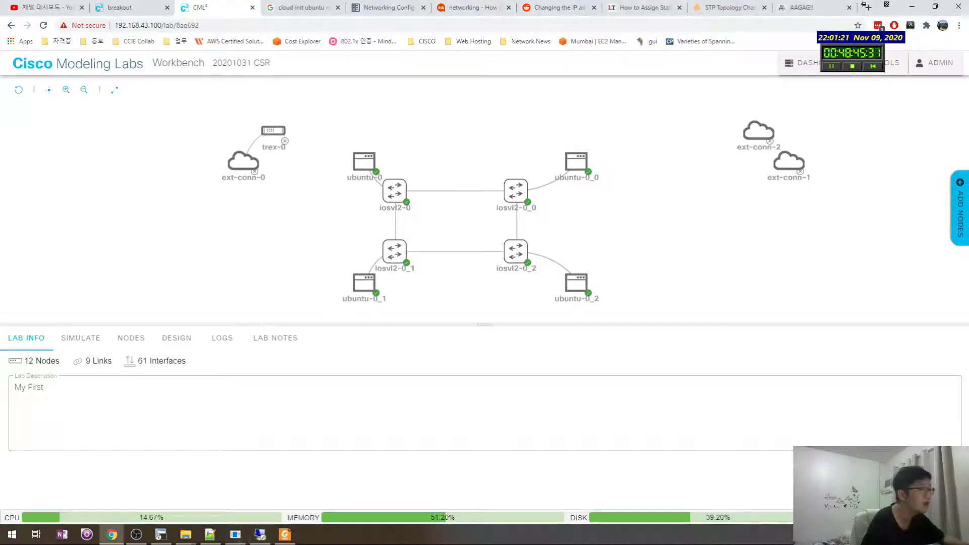
click(161, 535)
On localhost-9101, run 'ip add' and highlight ens2's lines showing no IPv4 address
key(ctrl+shift+Tab)
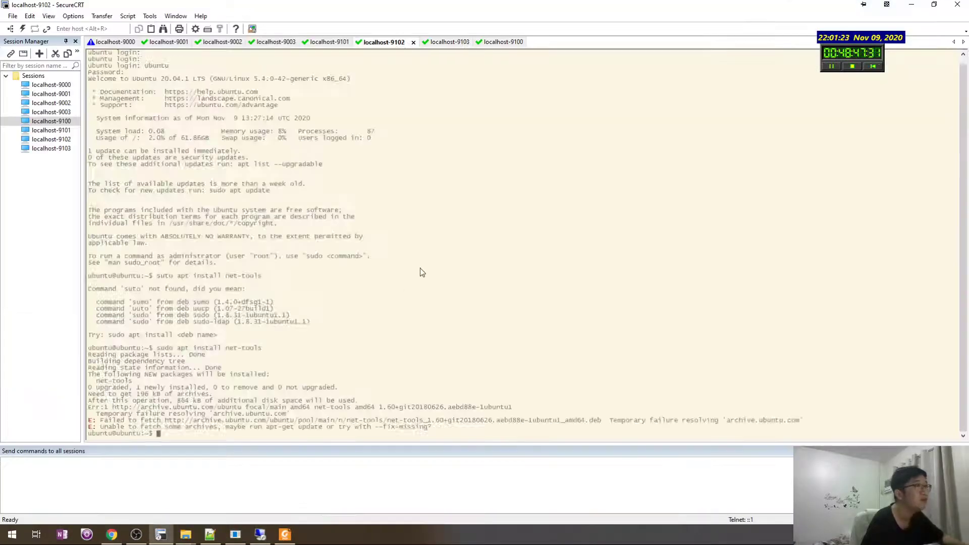
key(ctrl+shift+Tab)
key(Return)
key(Return)
key(Return)
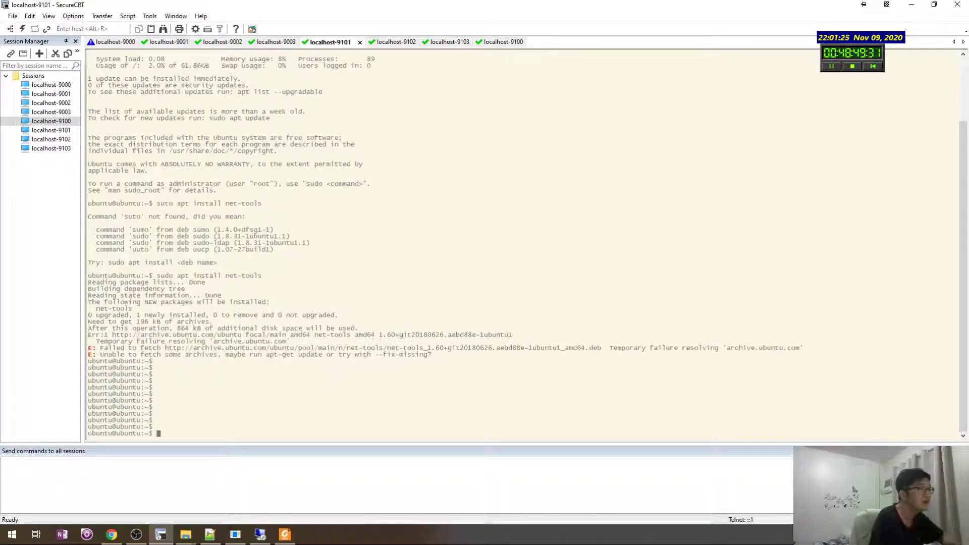
text(ip add)
key(Return)
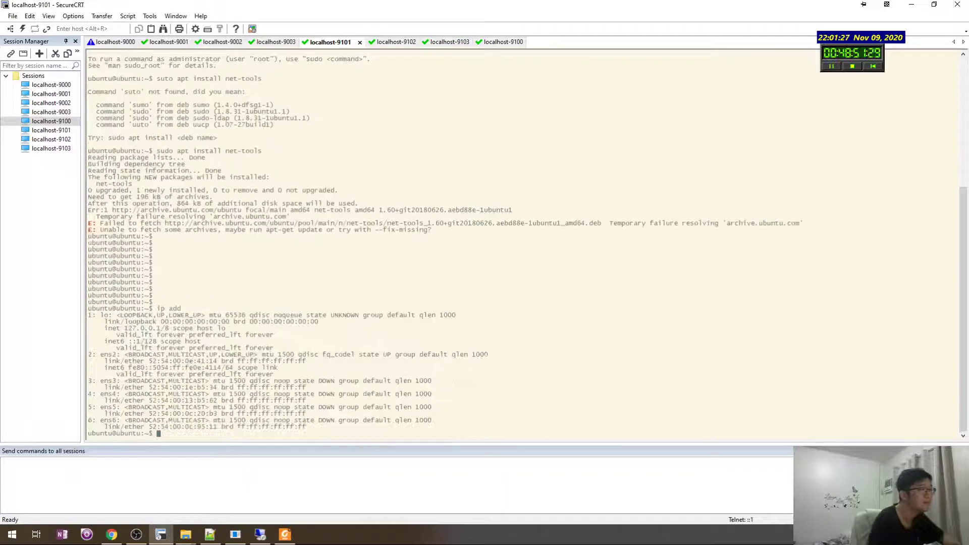
mouse_move(100, 356)
mouse_down()
mouse_move(491, 357)
mouse_move(102, 357)
mouse_move(330, 361)
mouse_move(301, 370)
mouse_move(89, 366)
mouse_up()
click(135, 368)
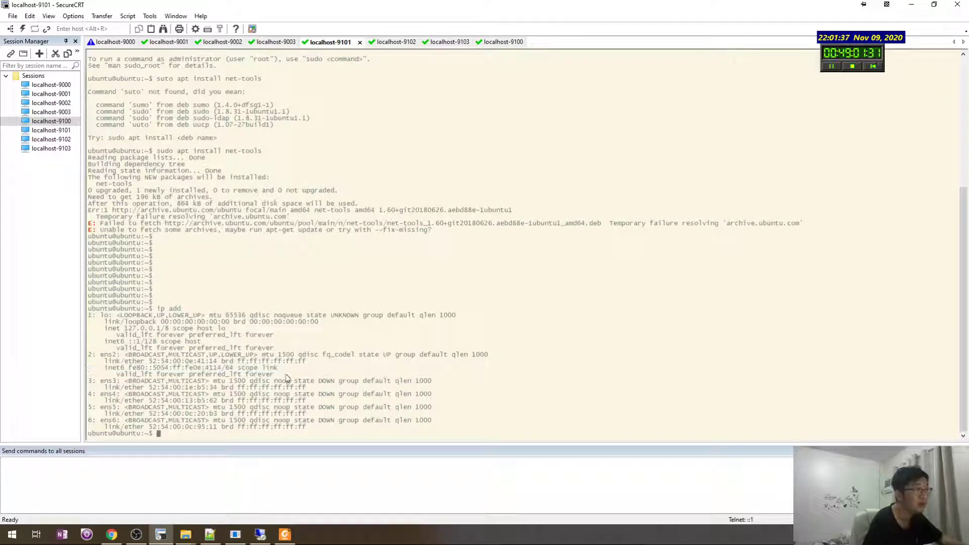
drag(294, 374, 165, 348)
click(238, 357)
Drag ext-conn-2 to the top centre above iosvl2-0 and iosvl2-0_0
key(alt+Tab)
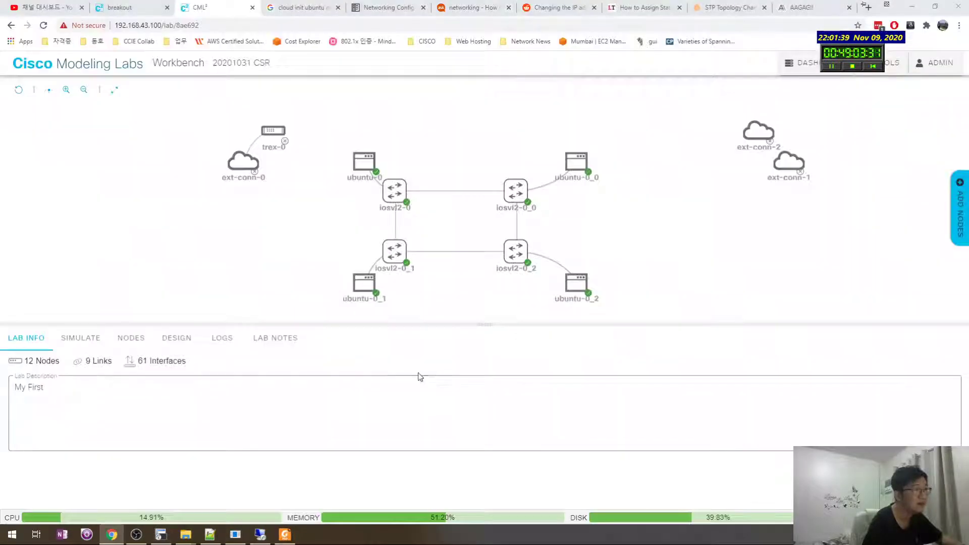
key(alt+Tab)
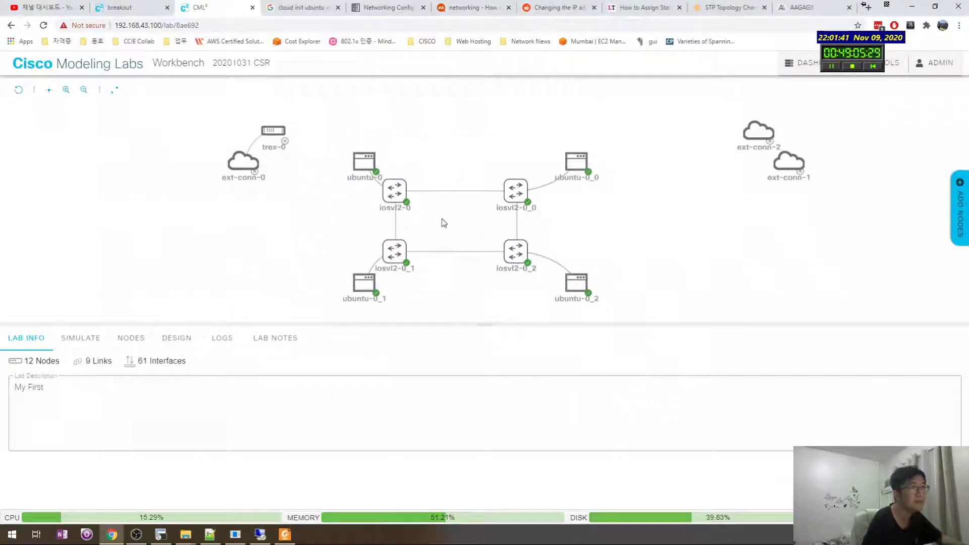
drag(757, 132, 486, 133)
mouse_move(384, 153)
key(alt+Tab)
key(alt+Tab)
key(alt+Tab)
key(alt+Tab)
click(586, 4)
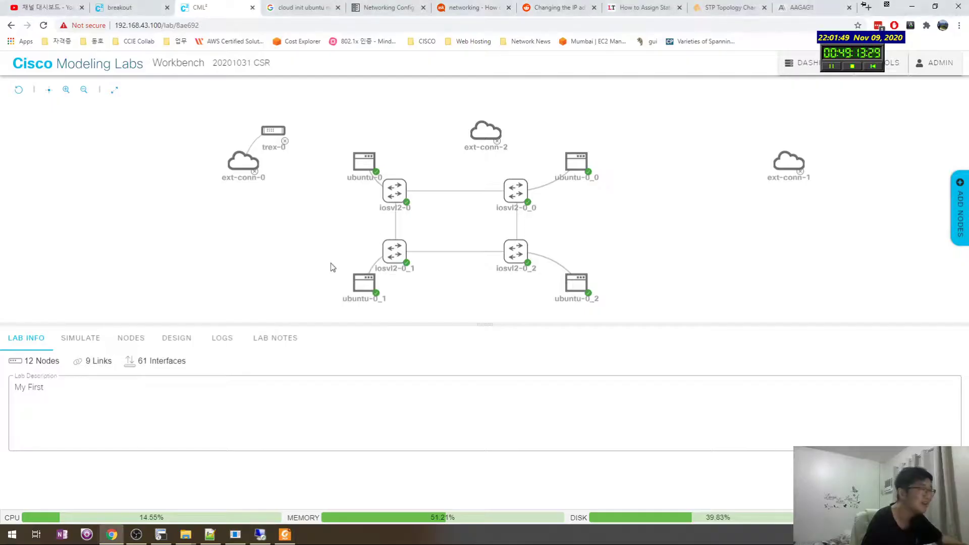
click(210, 534)
Add the note '1. connect ubuntu to external connection and get ipconfig apk' under the heading
key(Return)
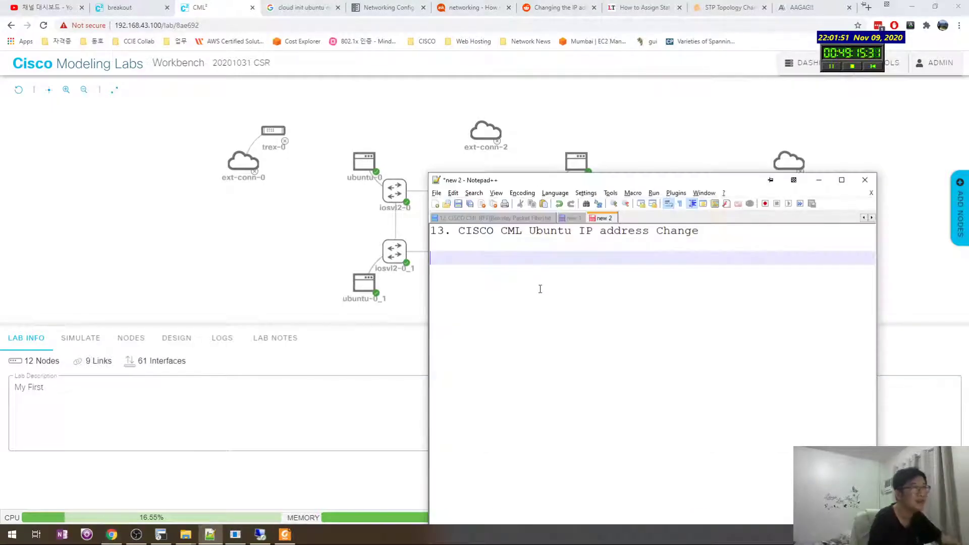
text(1.)
drag(544, 188, 597, 242)
text(ubuntu)
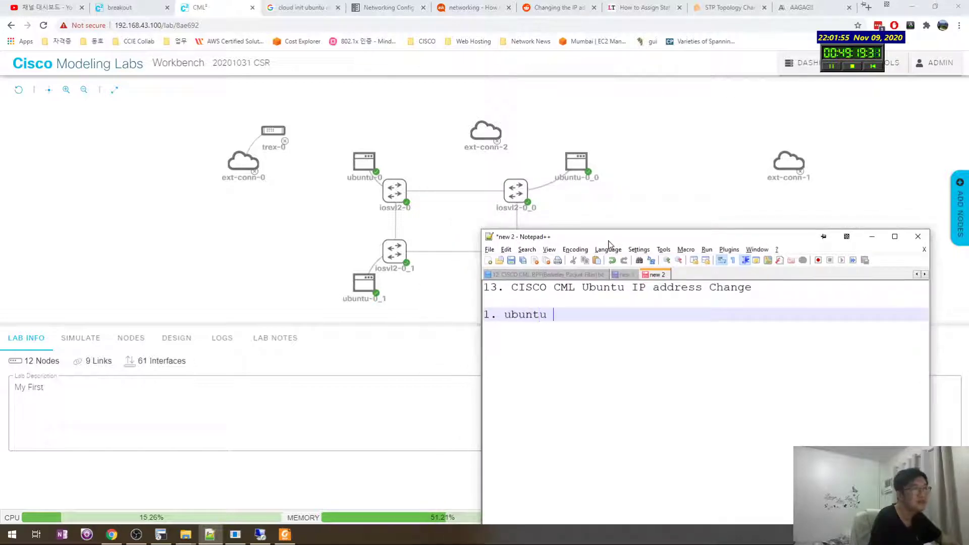
key(BackSpace)
key(BackSpace)
key(BackSpace)
key(BackSpace)
text(ubu)
key(BackSpace)
key(BackSpace)
key(BackSpace)
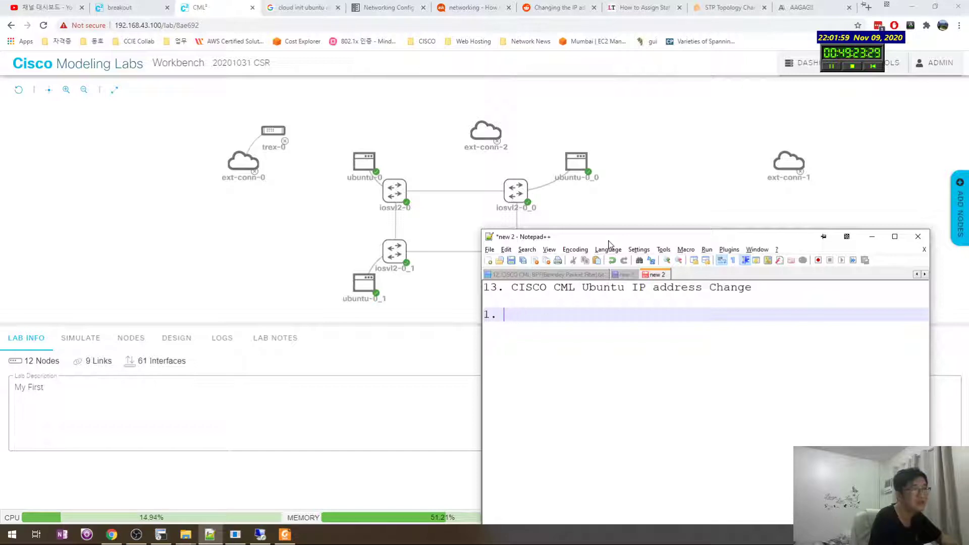
text(connect bo)
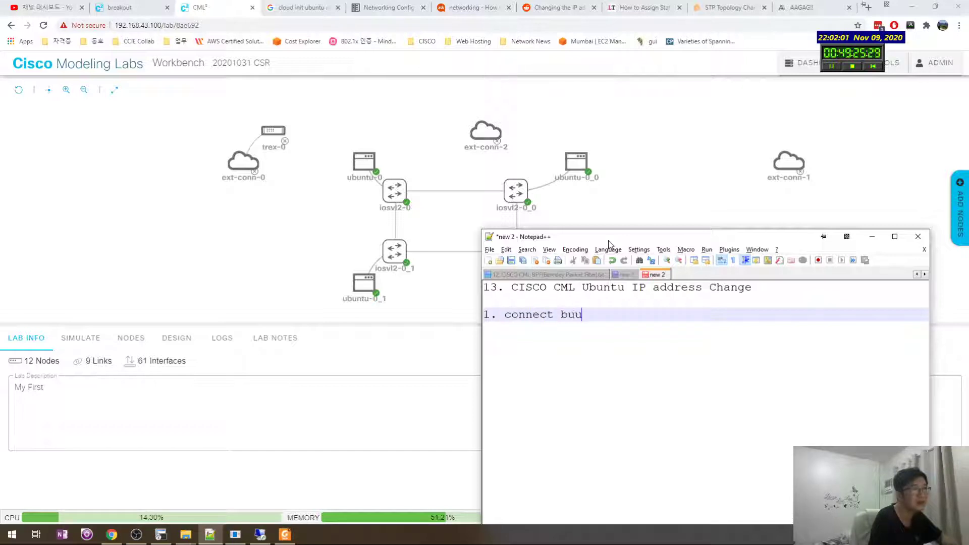
key(BackSpace)
text(buntu to external connection and get ipconfig s)
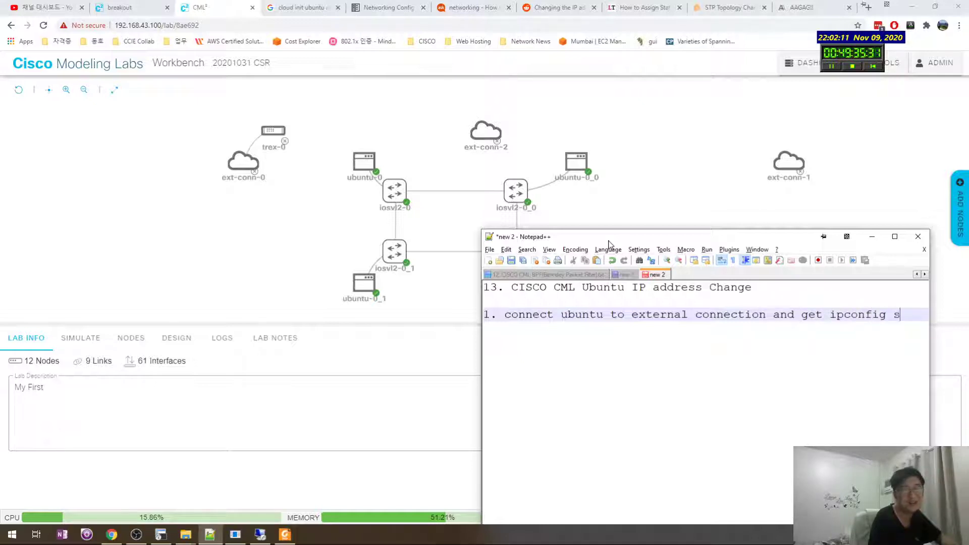
key(BackSpace)
key(BackSpace)
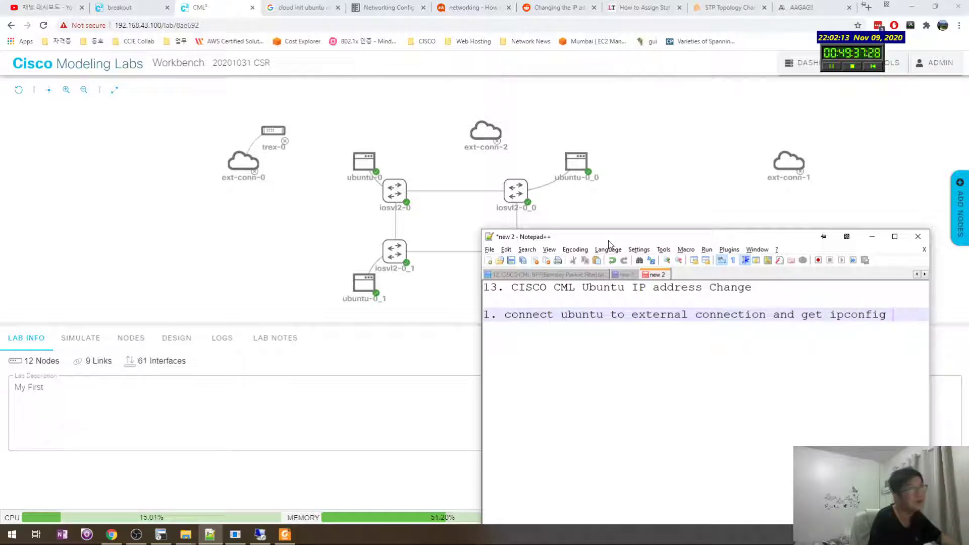
text(apk)
key(BackSpace)
key(BackSpace)
key(BackSpace)
text(apk)
key(Return)
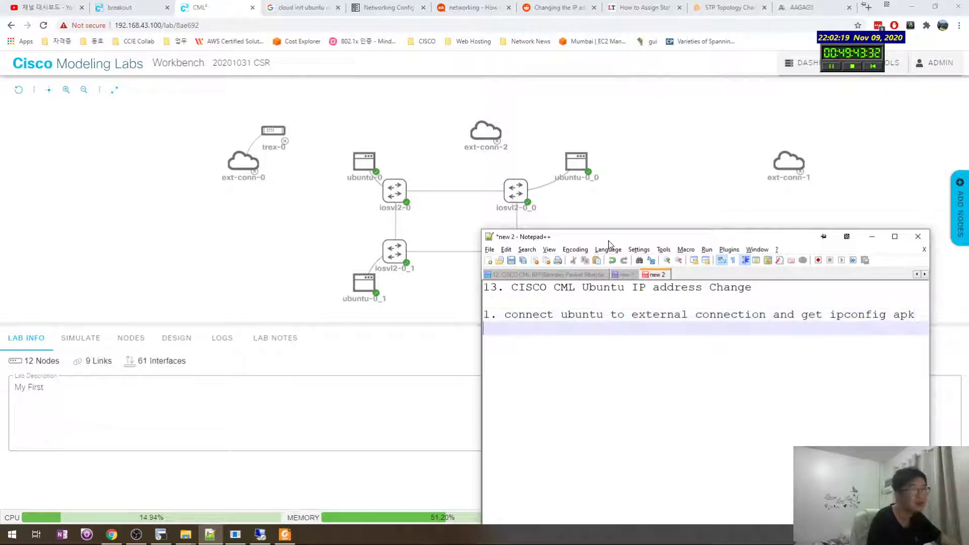
Run ifconfig in the Ubuntu console and copy the suggested 'sudo apt install net-tools' command
click(161, 535)
key(Return)
key(Return)
text(ifconfig)
key(Return)
drag(194, 421, 90, 422)
key(ctrl+c)
Replace 'ipconfig apk' in step 1 with "sudo apt install net-tools" in quotes
key(alt+Tab)
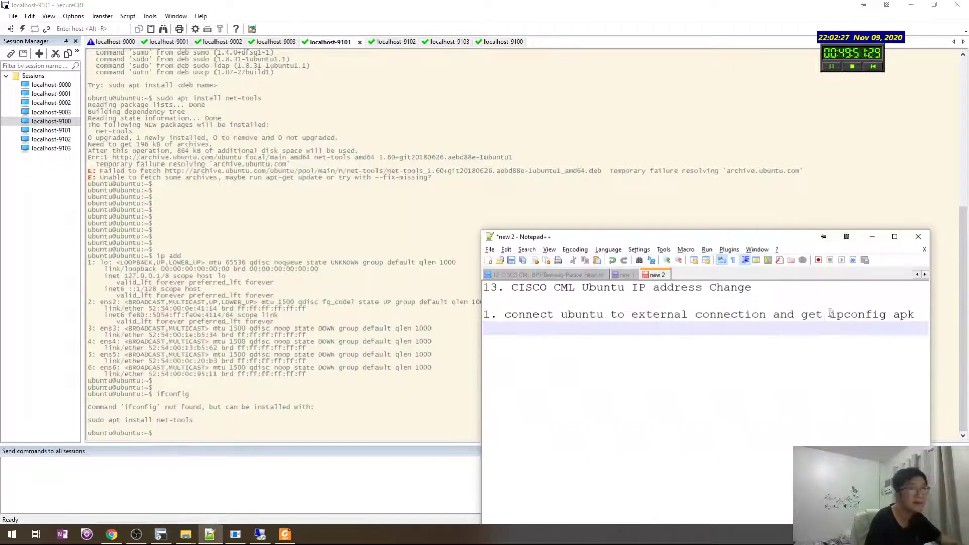
drag(827, 316, 919, 317)
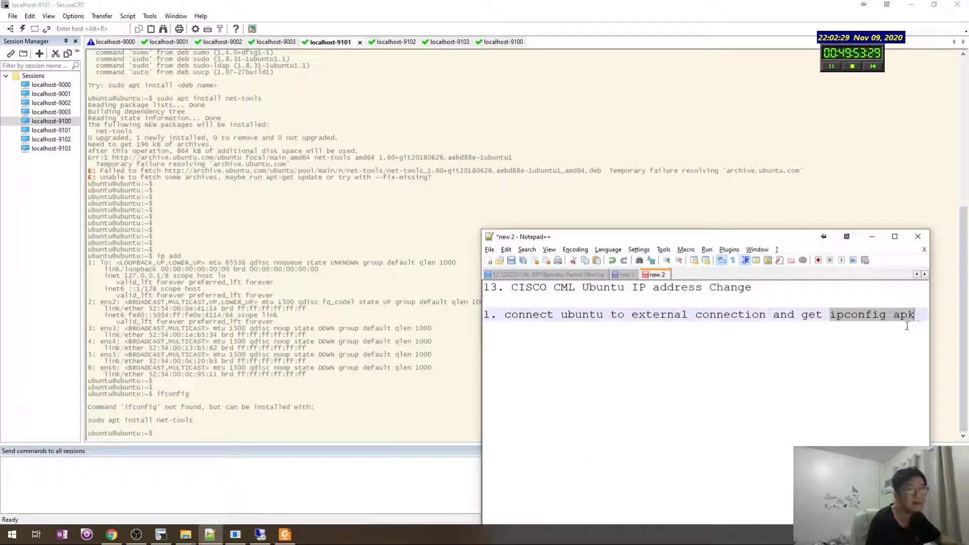
text(")
key(ctrl+v)
text(")
key(Return)
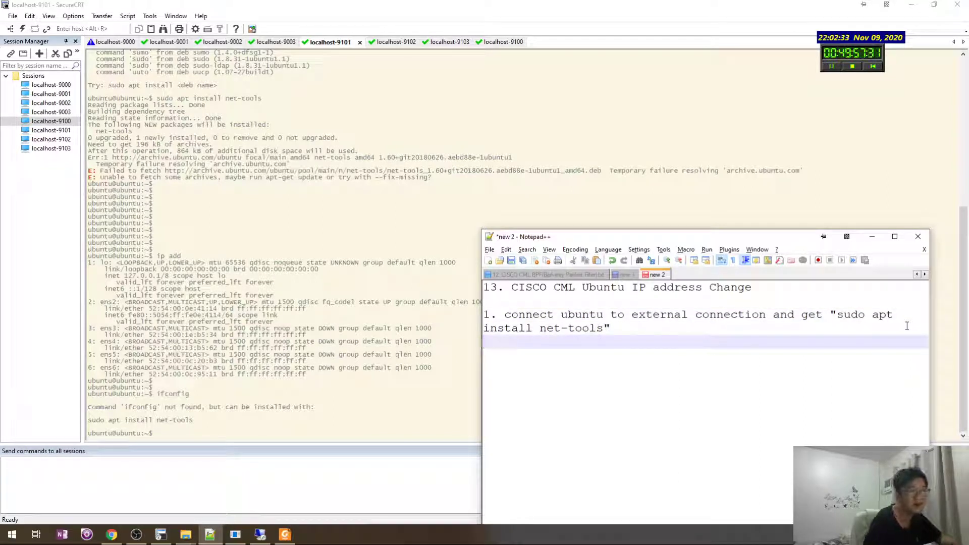
Add the line '- Wipe will delete all.' below step 1
key(Return)
text(ifconfig add)
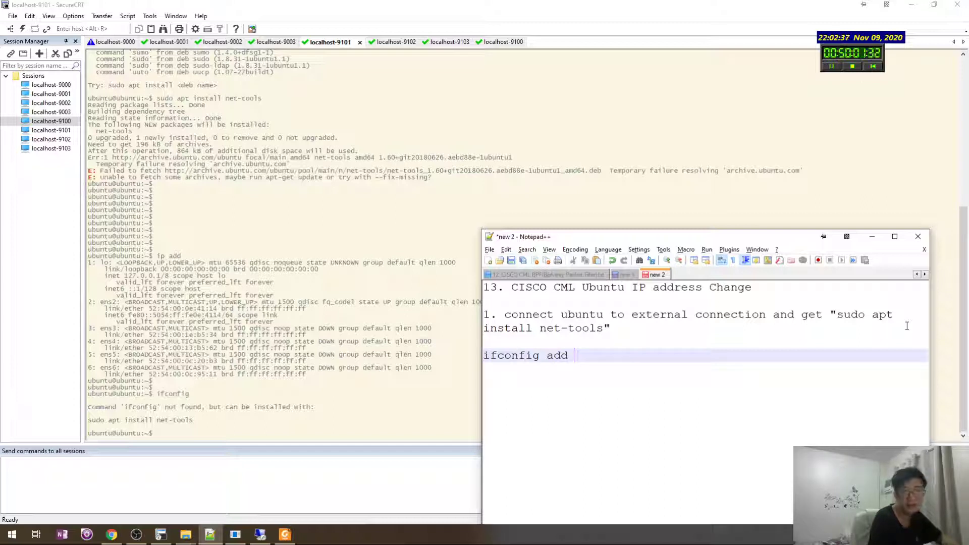
key(BackSpace)
key(BackSpace)
key(BackSpace)
key(BackSpace)
key(BackSpace)
key(BackSpace)
key(BackSpace)
key(BackSpace)
key(BackSpace)
key(BackSpace)
key(BackSpace)
key(BackSpace)
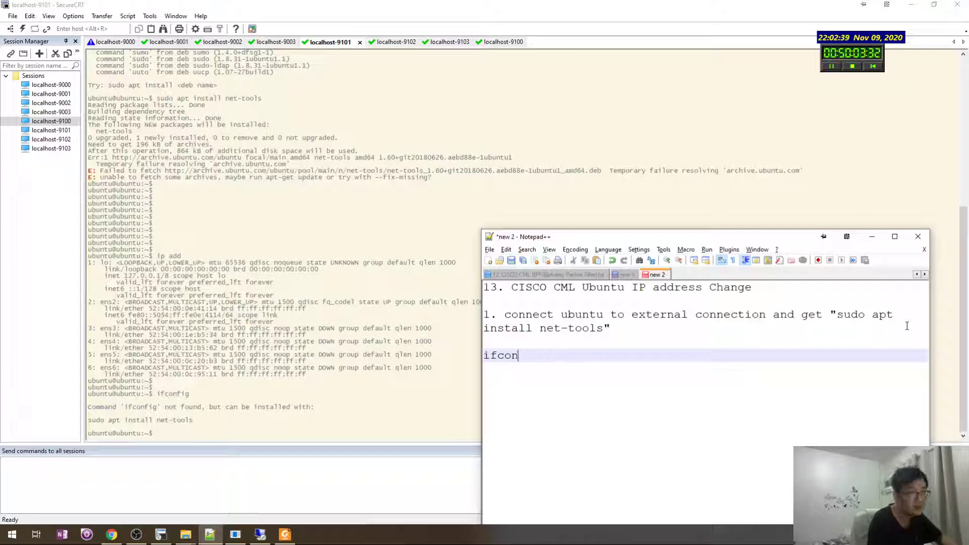
key(BackSpace)
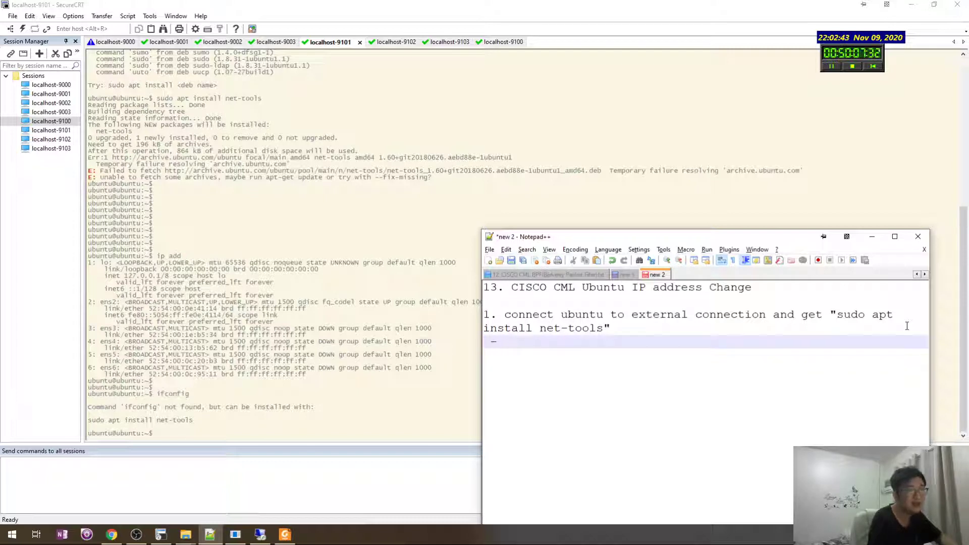
text(- Wipe will dele)
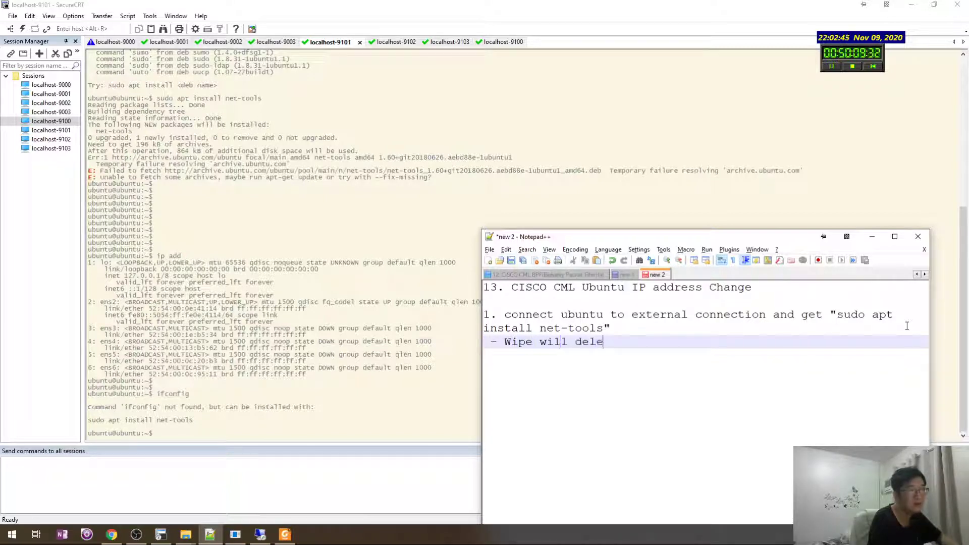
text(te all.)
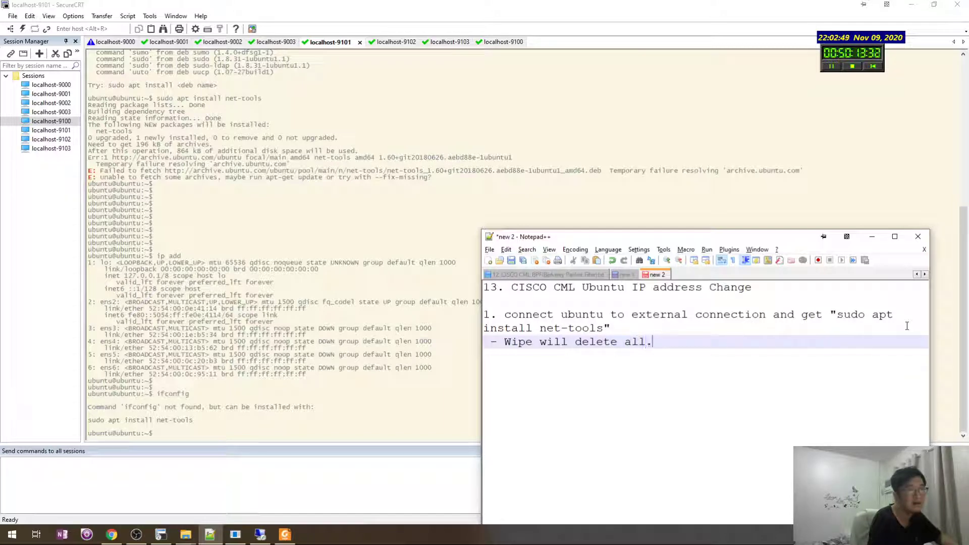
key(Return)
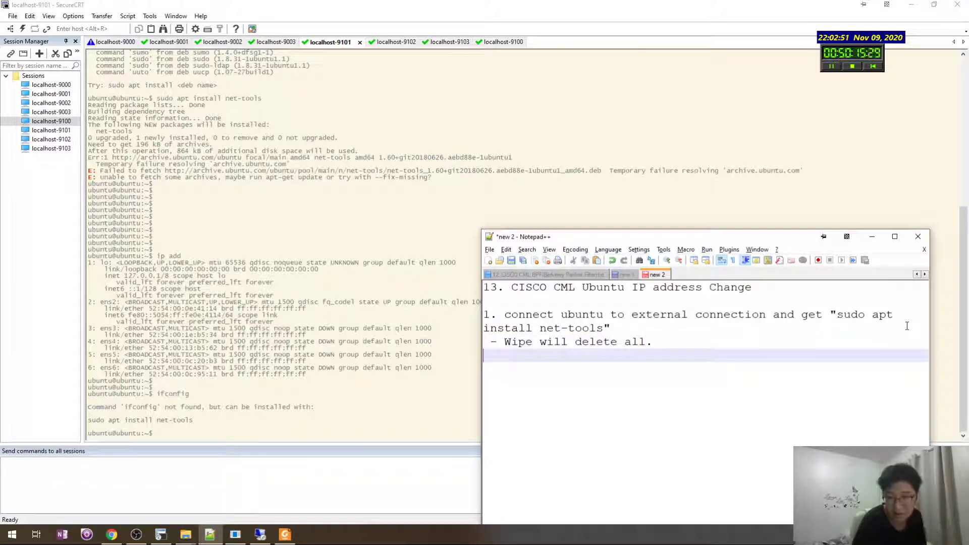
Tidy the step 1 lines and add an empty line after the wipe note
drag(625, 358, 422, 303)
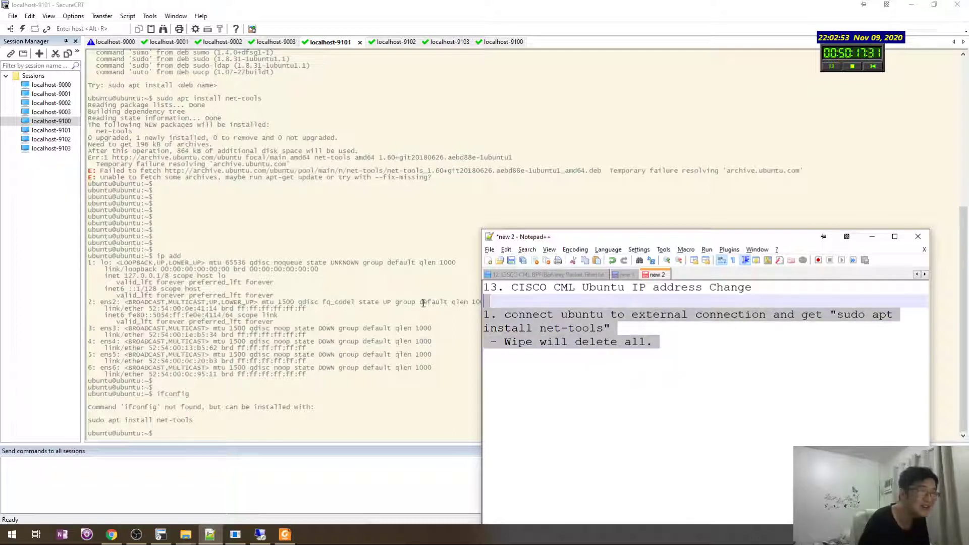
click(536, 348)
drag(537, 357, 485, 315)
click(518, 357)
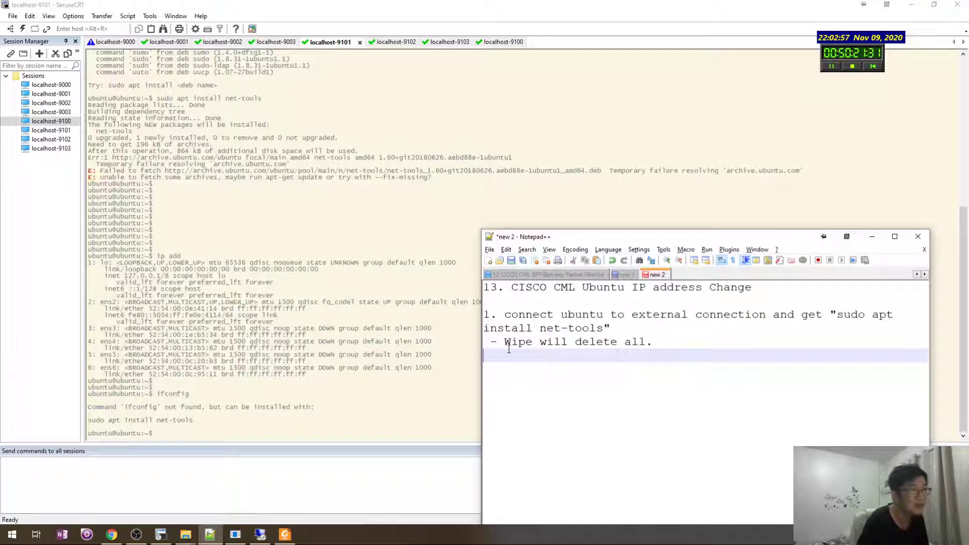
key(shift+Up)
key(shift+Up)
key(shift+Up)
click(511, 360)
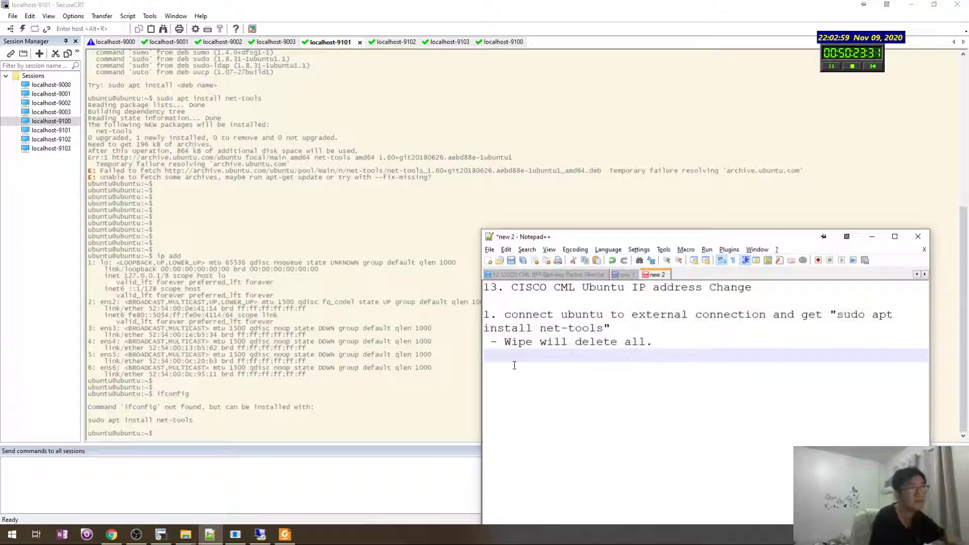
key(Return)
key(Up)
key(Up)
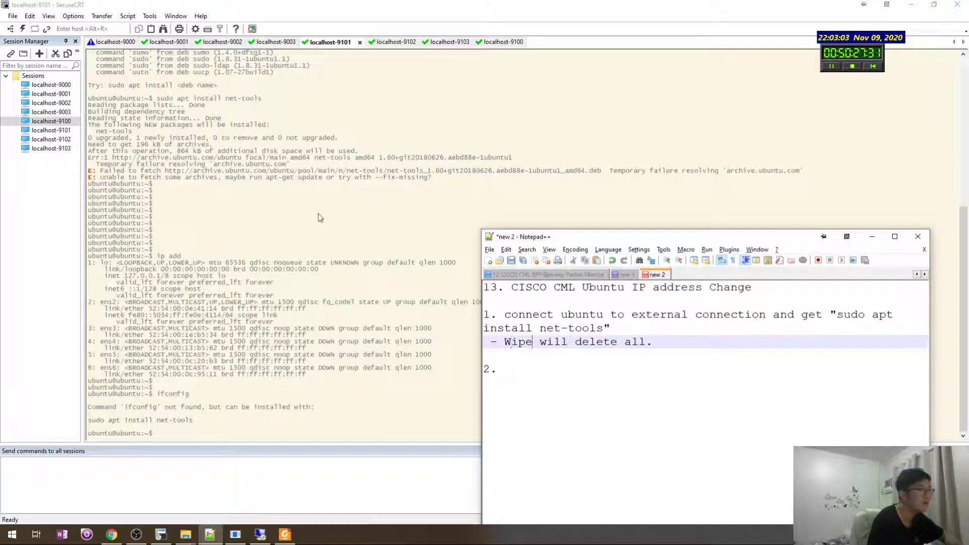
click(111, 535)
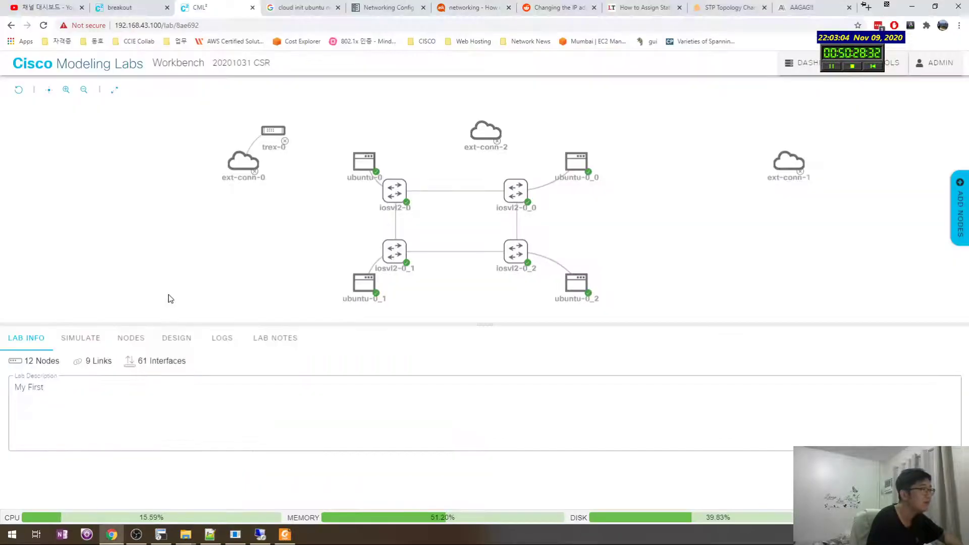
Open ubuntu-0_1's details and view its Simulate controls showing WIPE NODE
click(378, 272)
click(378, 273)
click(82, 338)
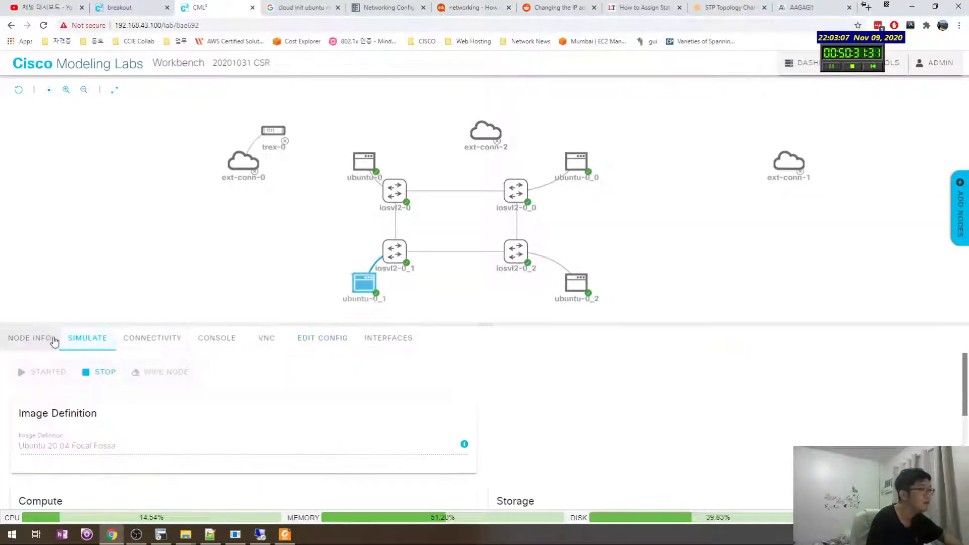
Change the wipe note to read 'WIPE NODE' will delete all
key(alt+Tab)
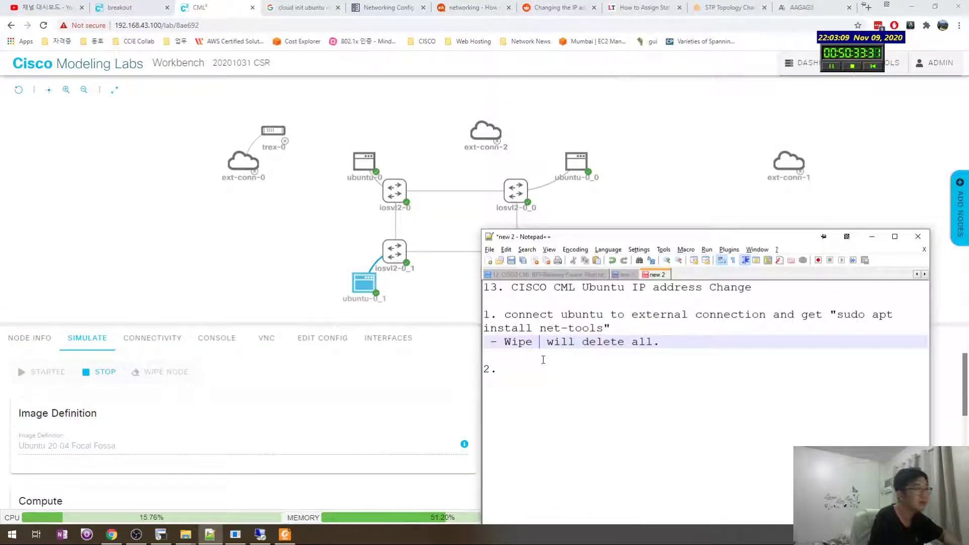
text(NODE")
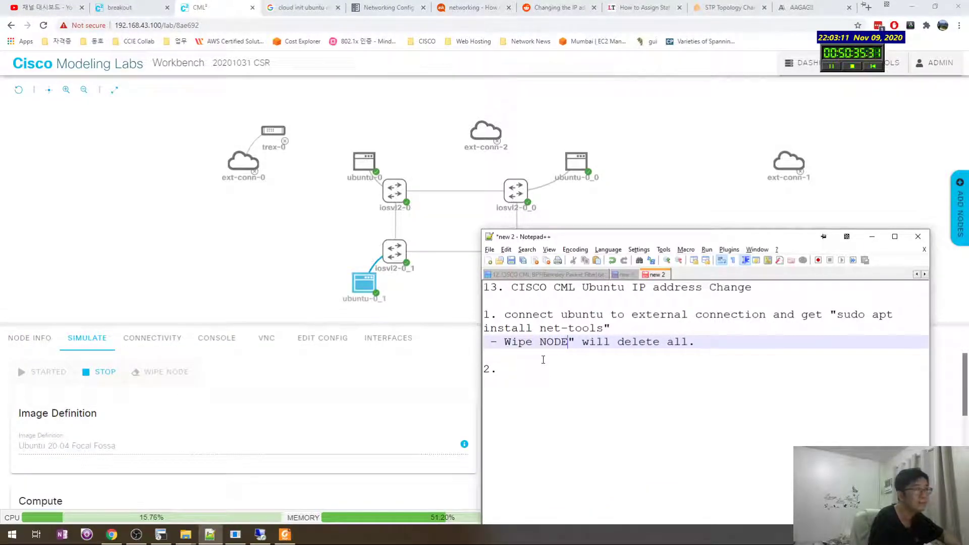
key(BackSpace)
key(BackSpace)
key(BackSpace)
text(IPE)
text(')
key(Right)
key(Right)
key(Right)
key(Right)
key(Right)
key(Right)
key(Right)
key(Right)
key(Left)
key(BackSpace)
text(;)
key(Left)
key(BackSpace)
text(')
key(Down)
key(Down)
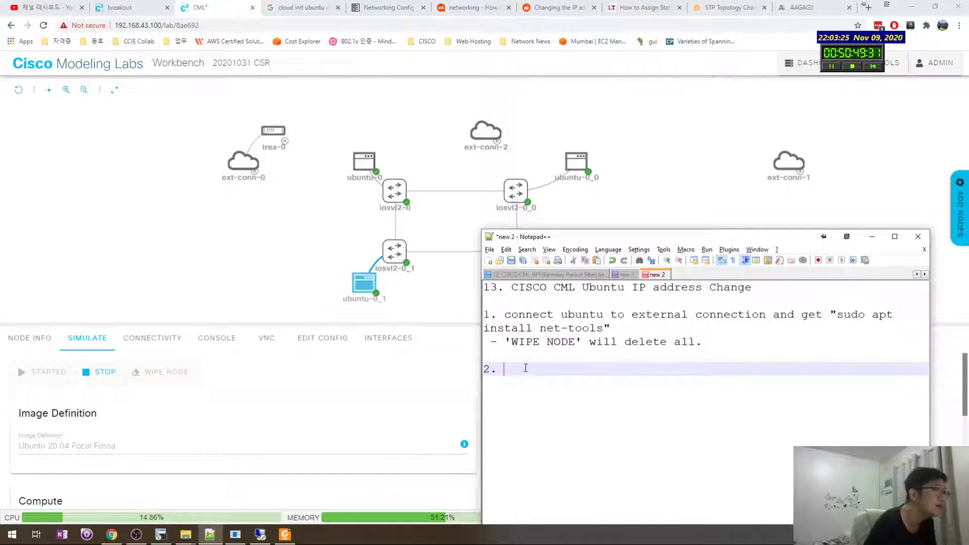
Recheck ubuntu-0_1 in the topology, then type step 2 'Manually change conf file'
click(362, 281)
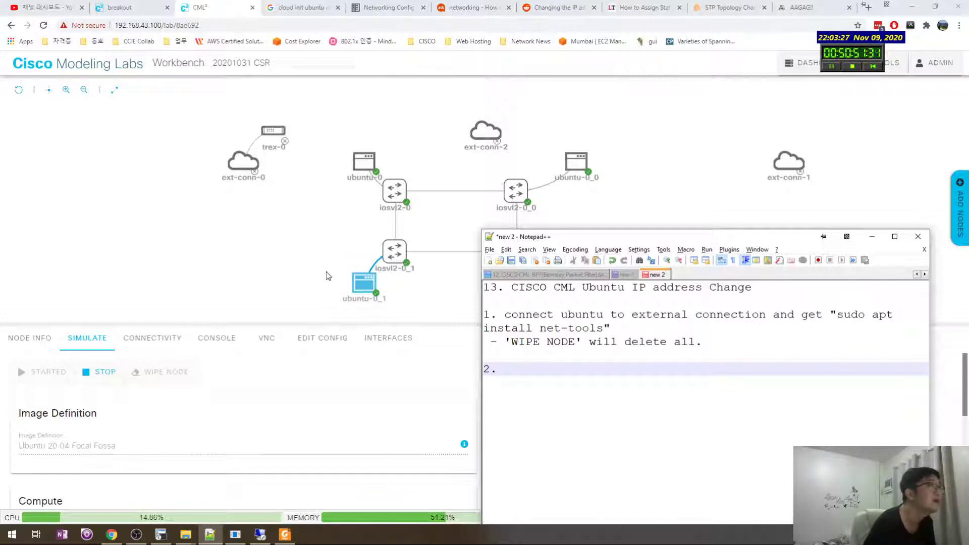
click(326, 272)
click(328, 7)
click(231, 7)
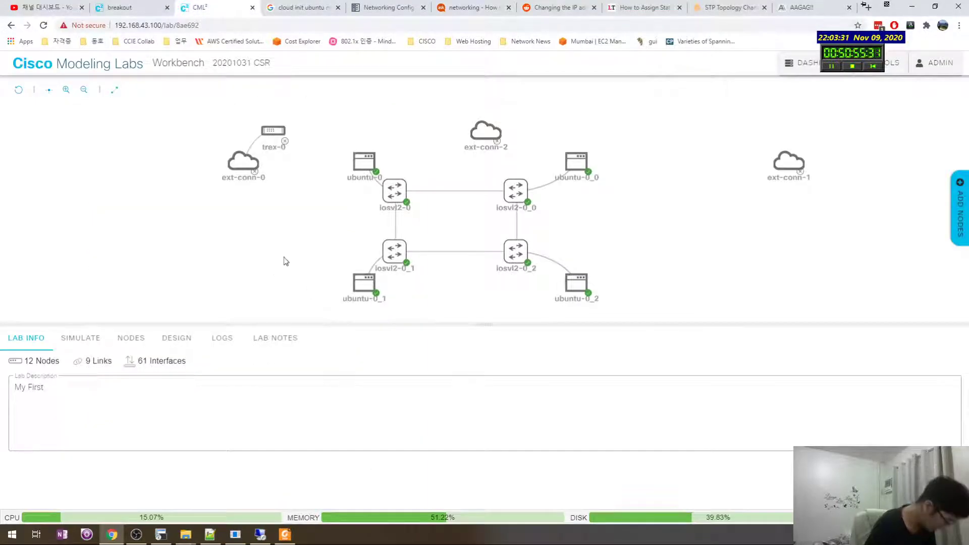
key(alt+Tab)
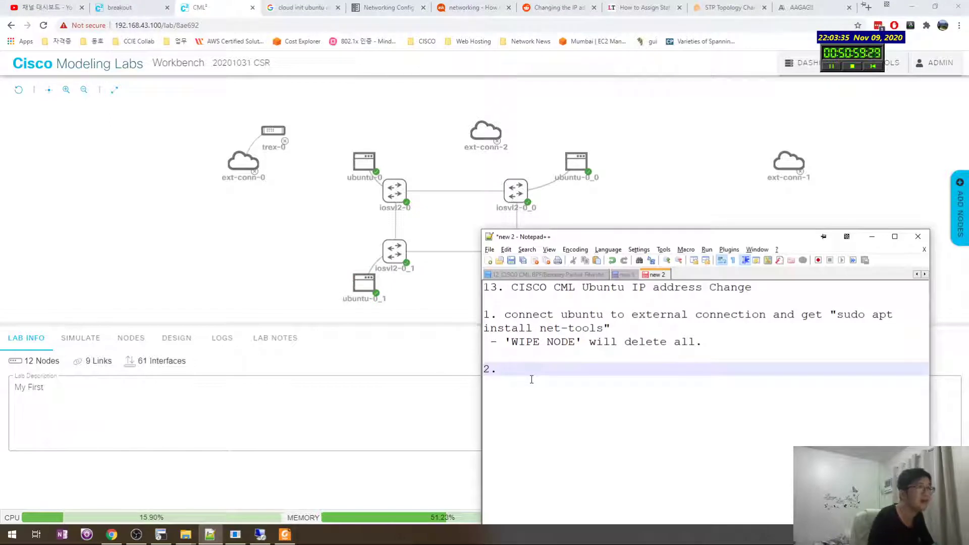
key(alt+Tab)
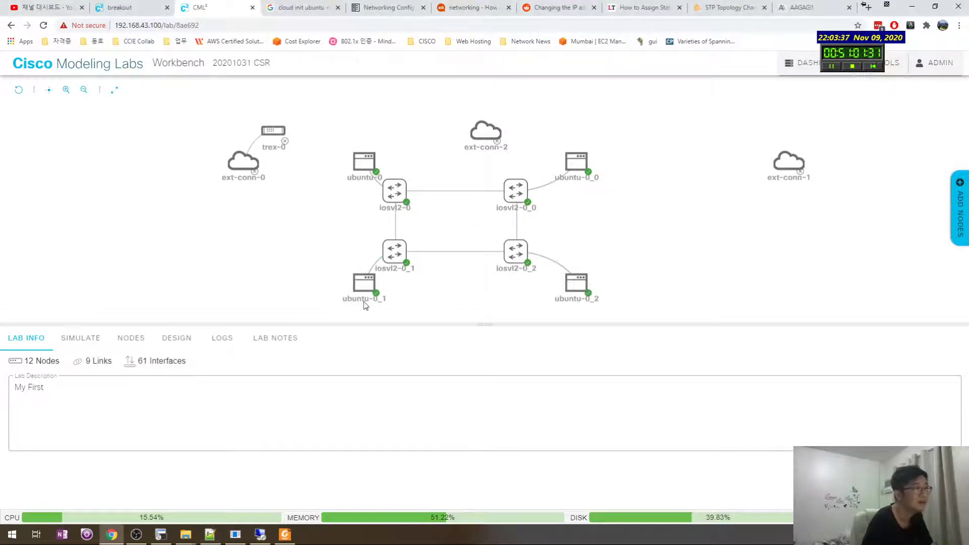
key(alt+Tab)
text(Manually change )
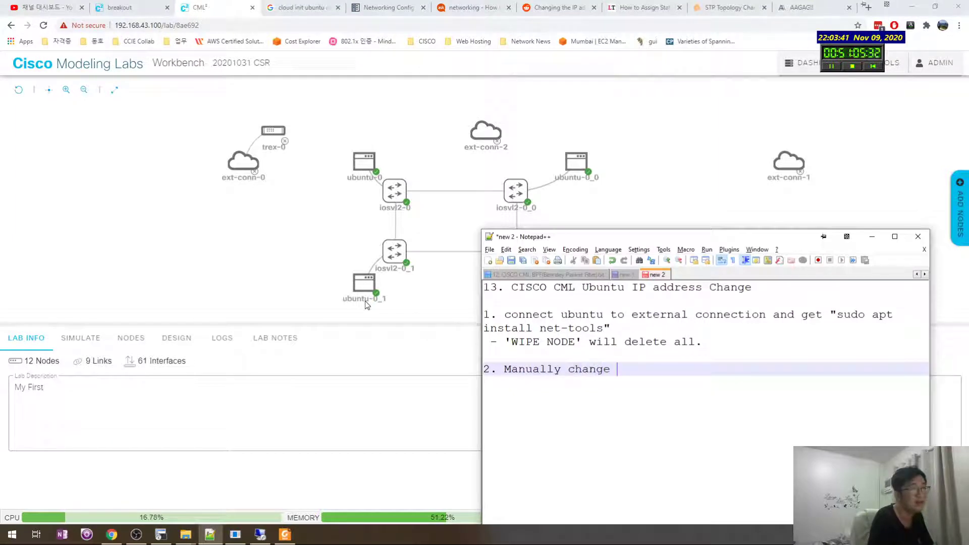
text(conf file ")
In the Ubuntu shell, change to /etc/netplan and run ls and pwd
key(alt+Tab)
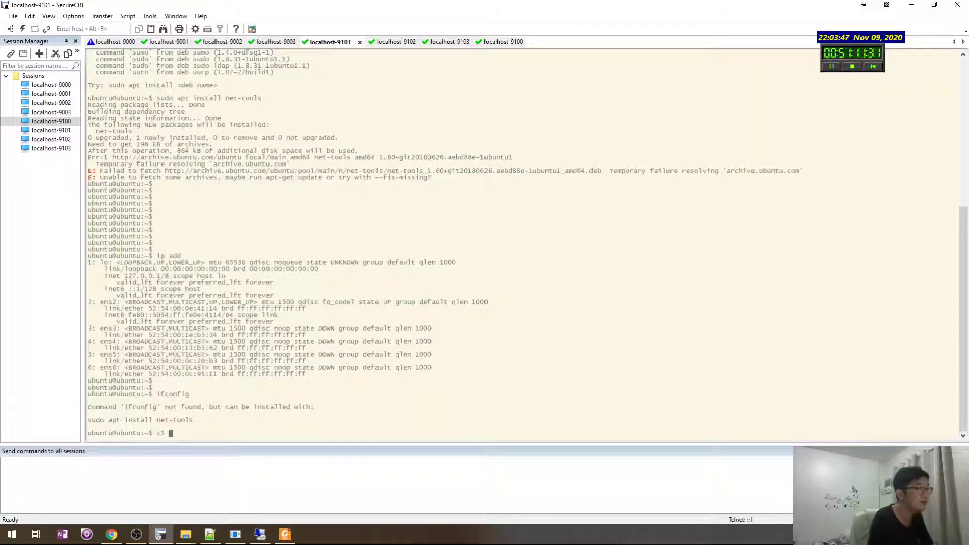
text(cd /etc/net)
key(BackSpace)
key(BackSpace)
key(BackSpace)
text(net)
key(Tab)
key(Tab)
key(Tab)
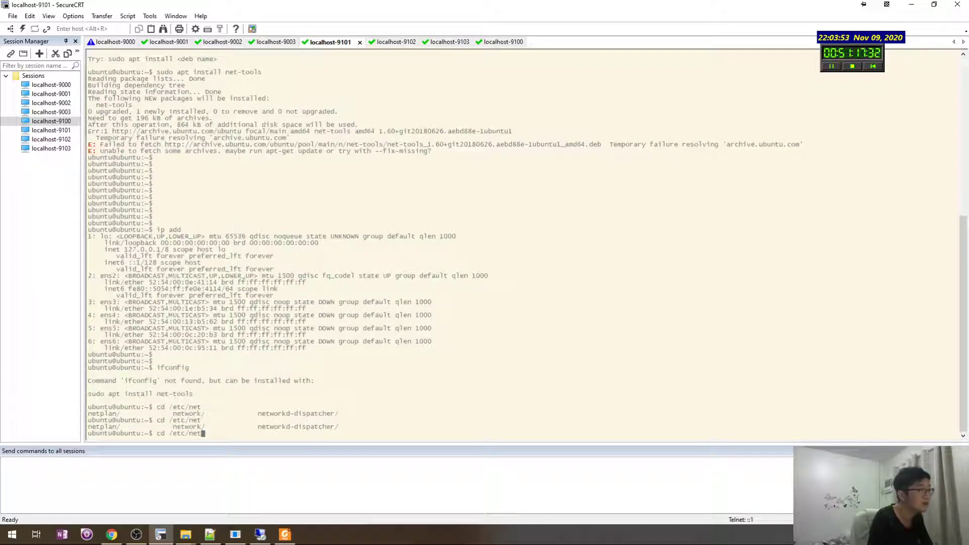
text(p)
key(Tab)
key(Return)
key(Return)
text(ls)
key(Return)
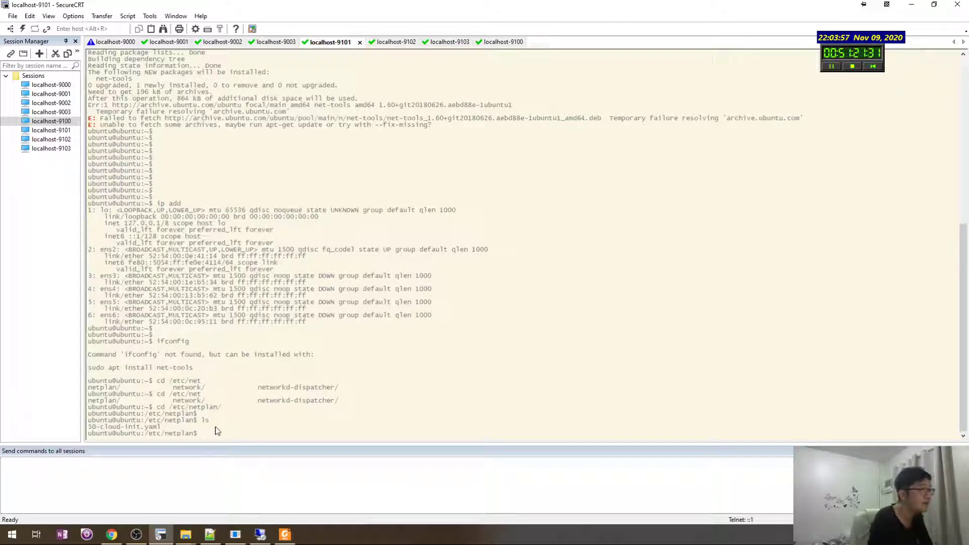
text(pwd)
key(Return)
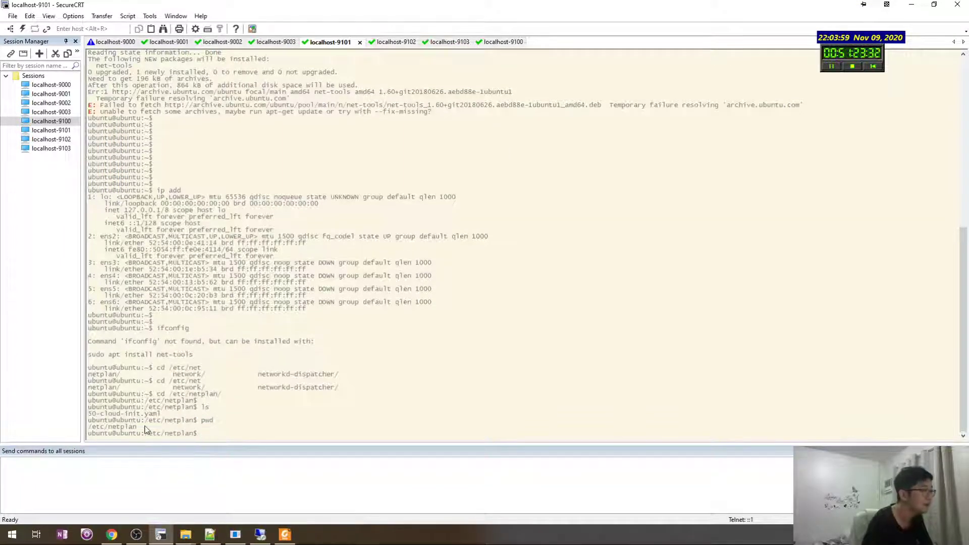
Complete step 2 with the file path "/etc/netplan/50-cloud-init.yaml"
drag(137, 428, 89, 430)
key(ctrl+c)
key(alt+Tab)
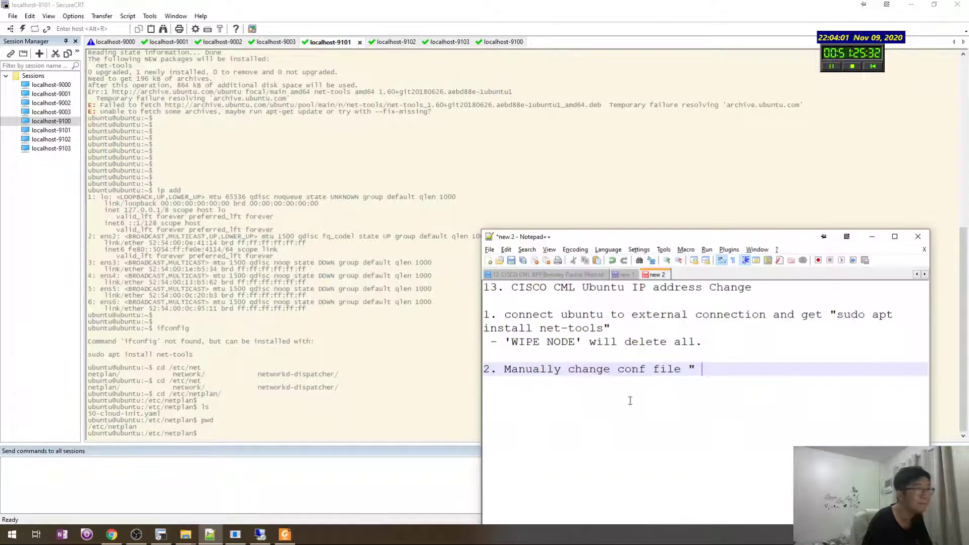
key(BackSpace)
text(/etc/netplan)
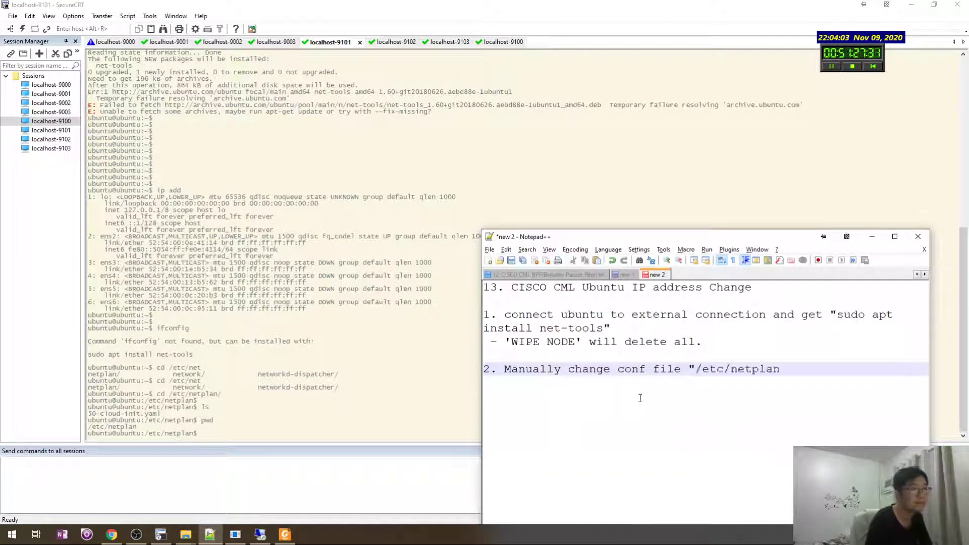
drag(161, 415, 88, 420)
key(alt+Tab)
text(/)
key(ctrl+v)
text(")
key(Return)
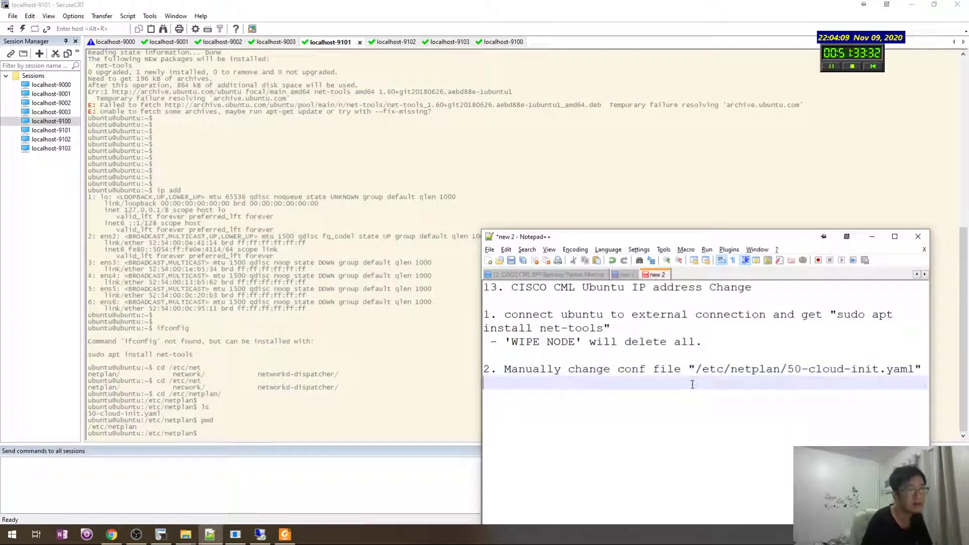
In the Ubuntu console, start typing the sudo vi command for 50-cloud-init.yaml
click(371, 359)
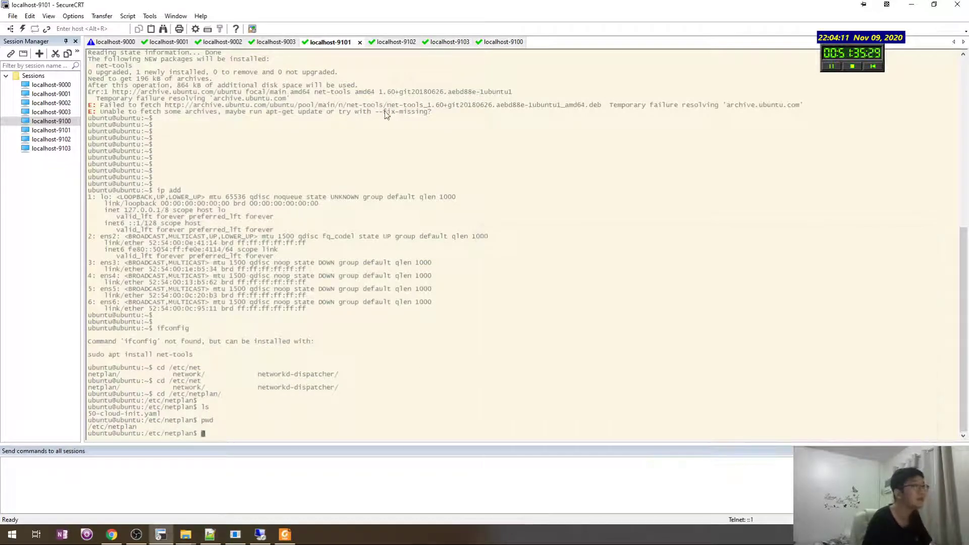
key(Return)
key(Return)
key(Return)
key(Return)
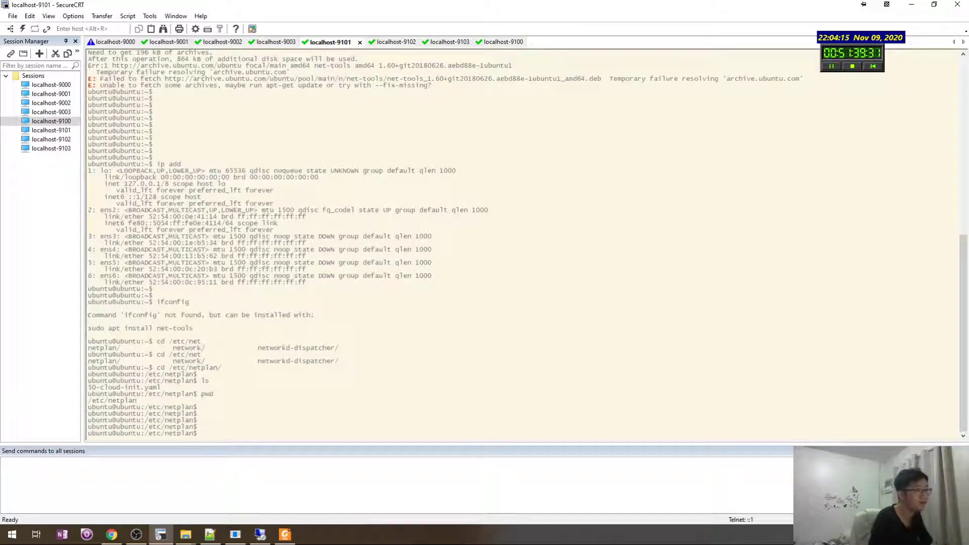
key(Return)
key(Return)
text(sudo vi /etc/ne)
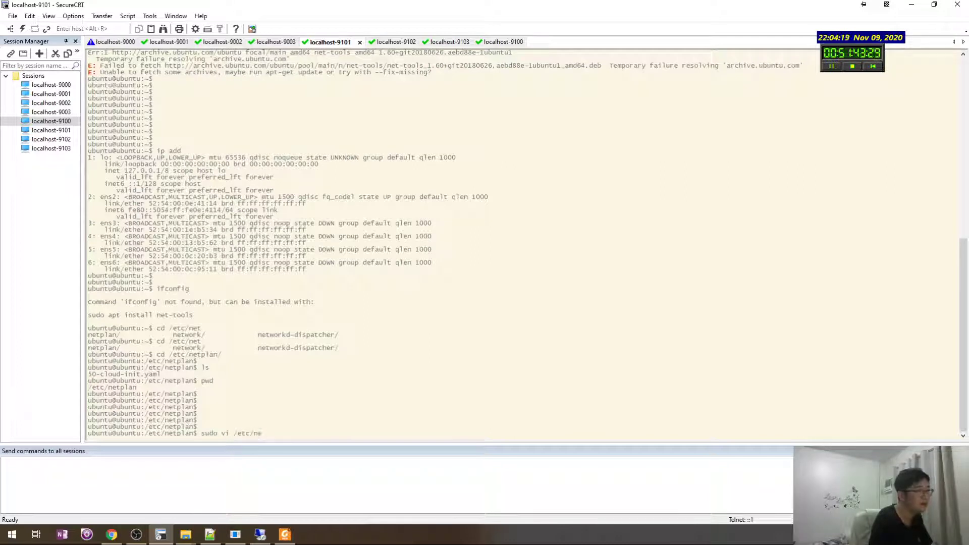
text(t 50-cloud-init.yaml)
Open 50-cloud-init.yaml in vi, set dhcp4 to false and add address 10.10.50.12/24
key(Return)
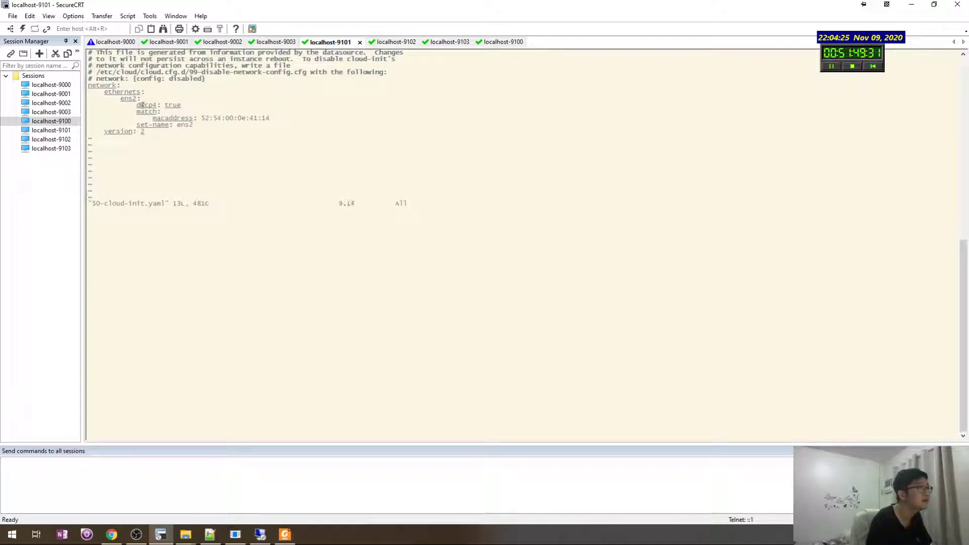
key(D)
text(afalse)
key(Return)
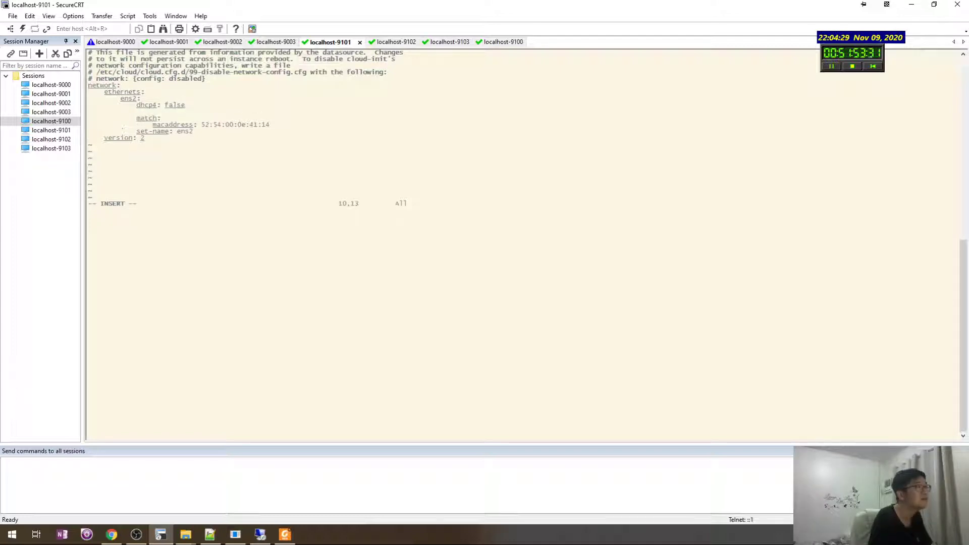
text(addresses :)
key(Return)
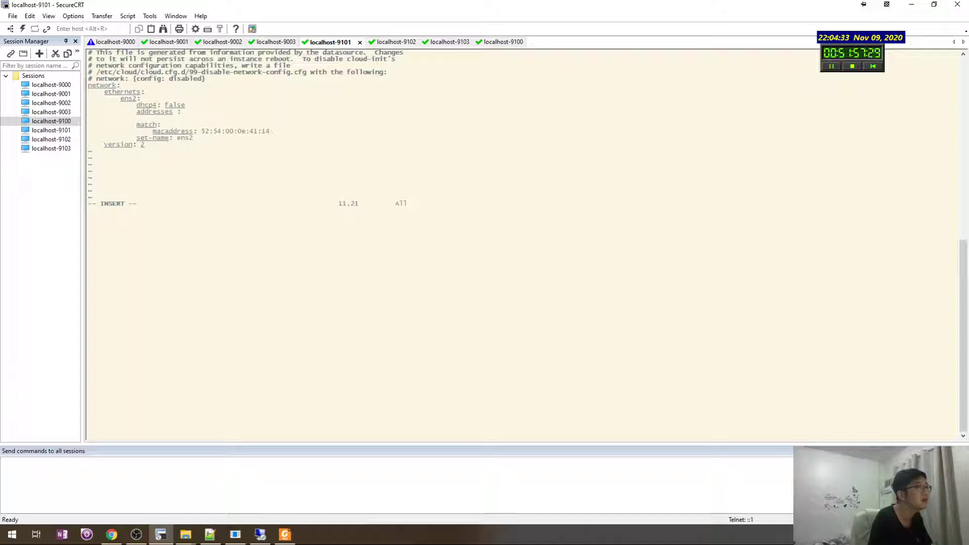
text(- 10.50.)
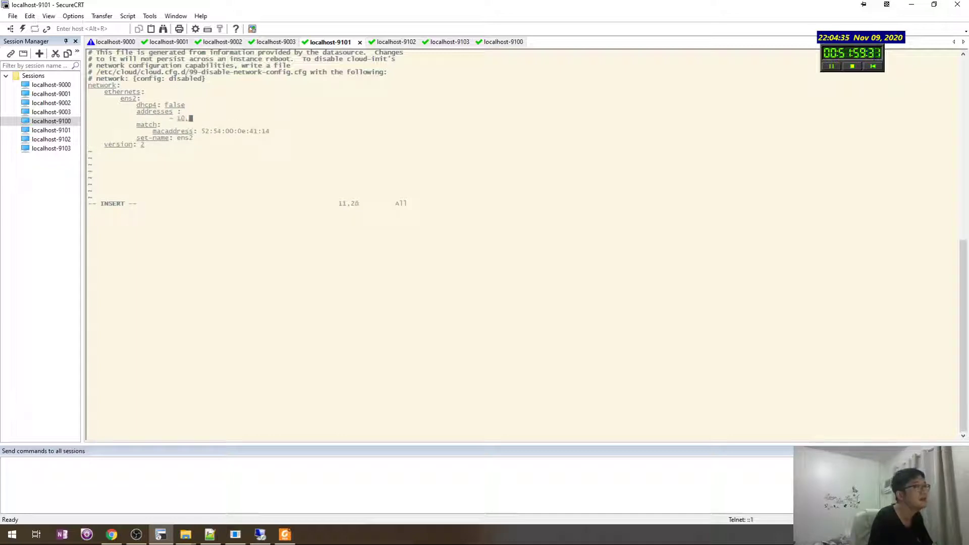
key(BackSpace)
key(BackSpace)
text(0.50.12/24)
key(Return)
Add 'gateway4: 10.10.50.1' below the address and save the file with :wq
key(BackSpace)
key(BackSpace)
key(BackSpace)
key(BackSpace)
key(BackSpace)
key(BackSpace)
key(BackSpace)
key(BackSpace)
key(BackSpace)
text(gateway4)
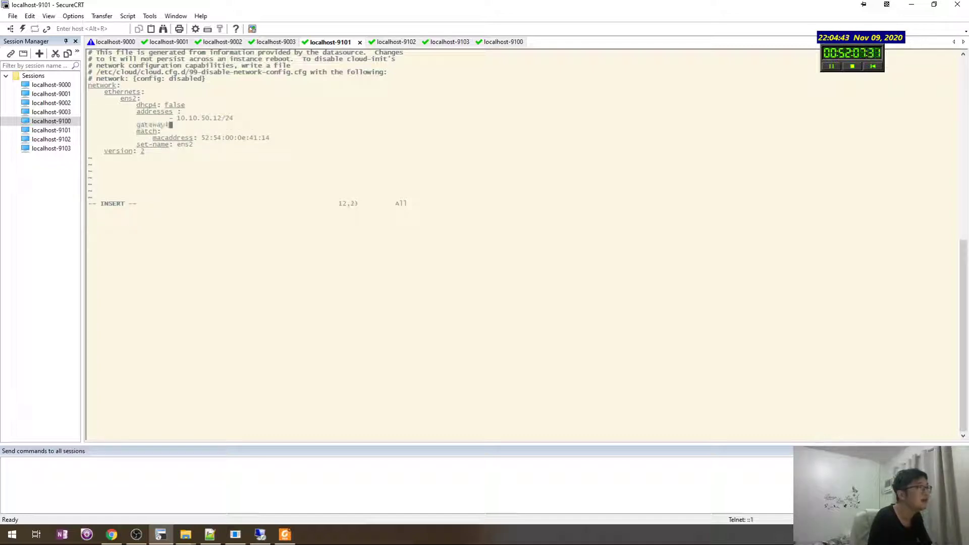
key(BackSpace)
key(Down)
key(Right)
text(: 10.10)
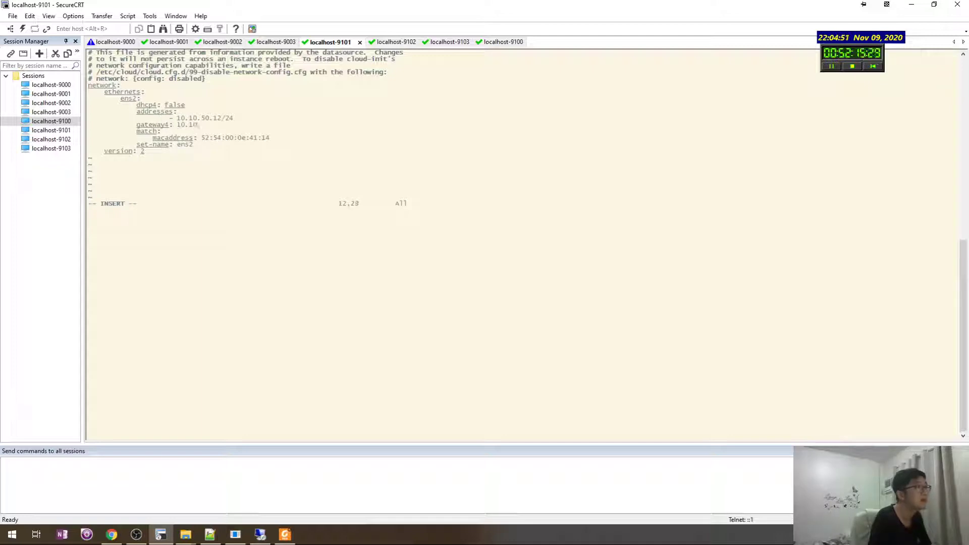
text(.50.1)
key(Escape)
text(:wq)
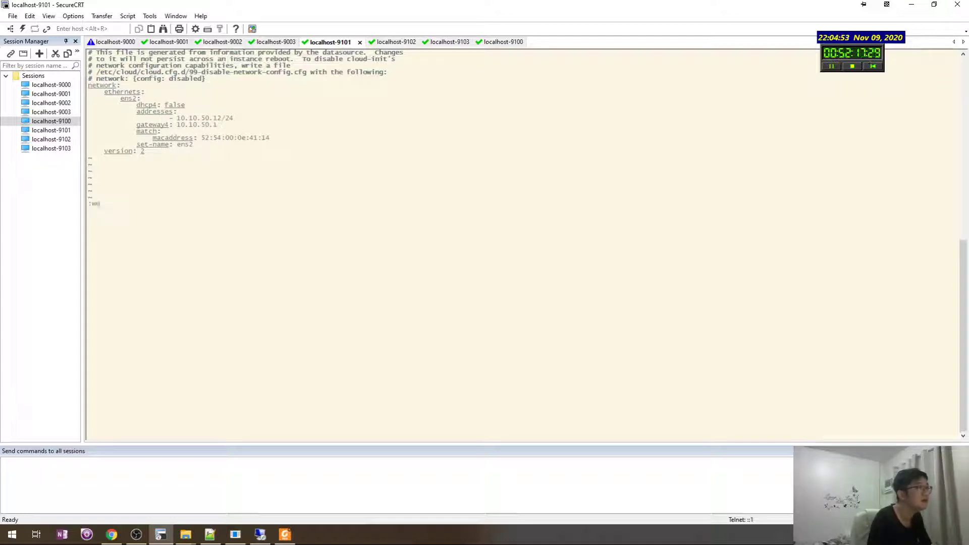
key(Return)
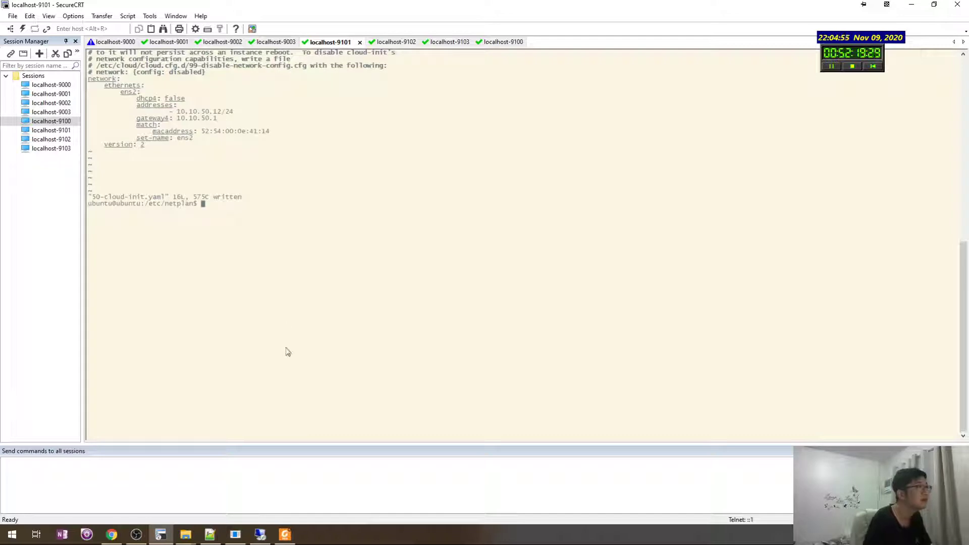
Copy the dhcp4, addresses and gateway4 lines into the notes under step 2
drag(222, 120, 90, 104)
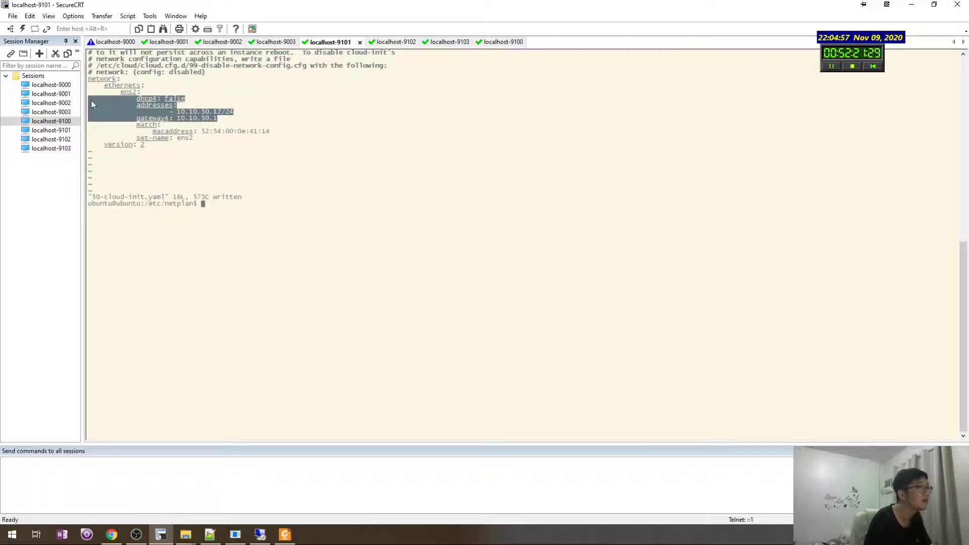
key(alt+Tab)
key(ctrl+v)
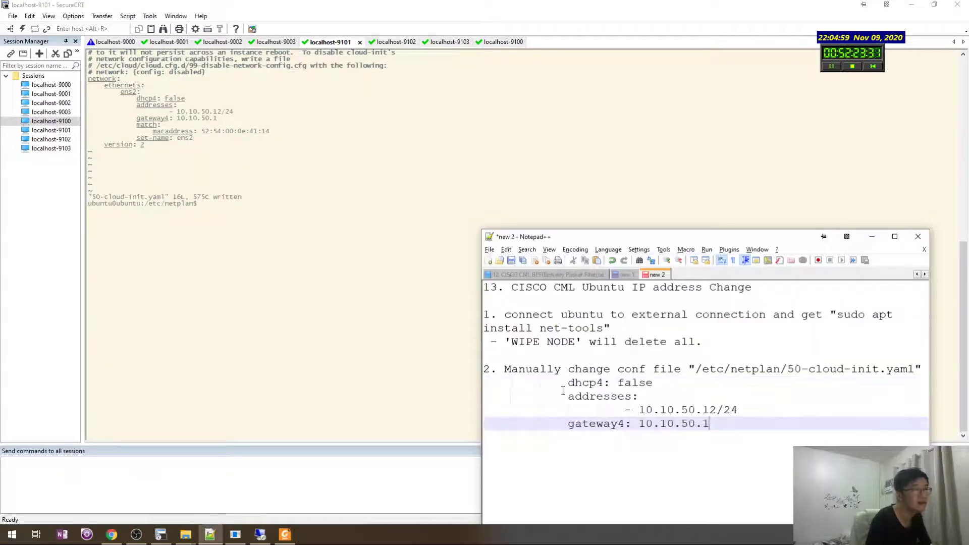
click(488, 381)
key(Return)
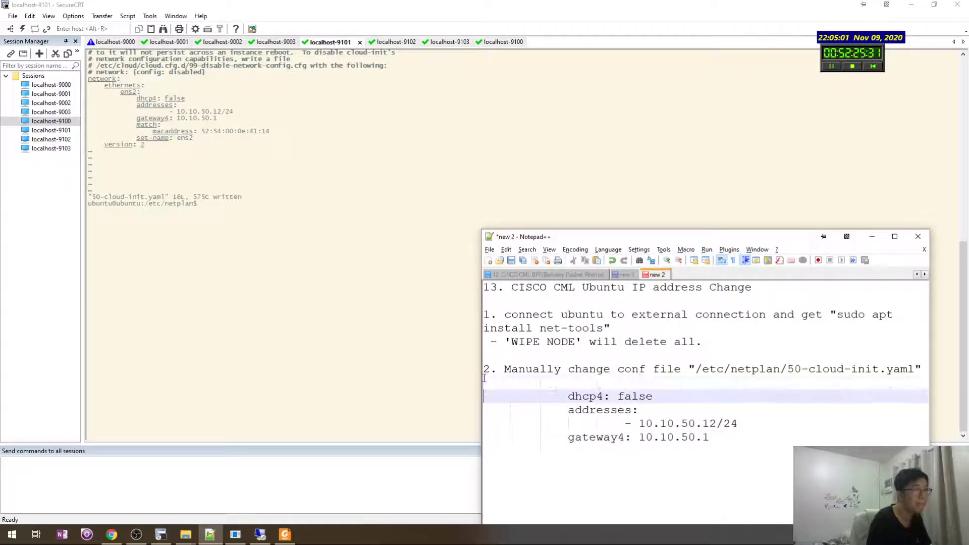
Apply the new configuration on the Ubuntu node with sudo netplan apply
click(326, 314)
key(Return)
key(Return)
text(sudo netplan)
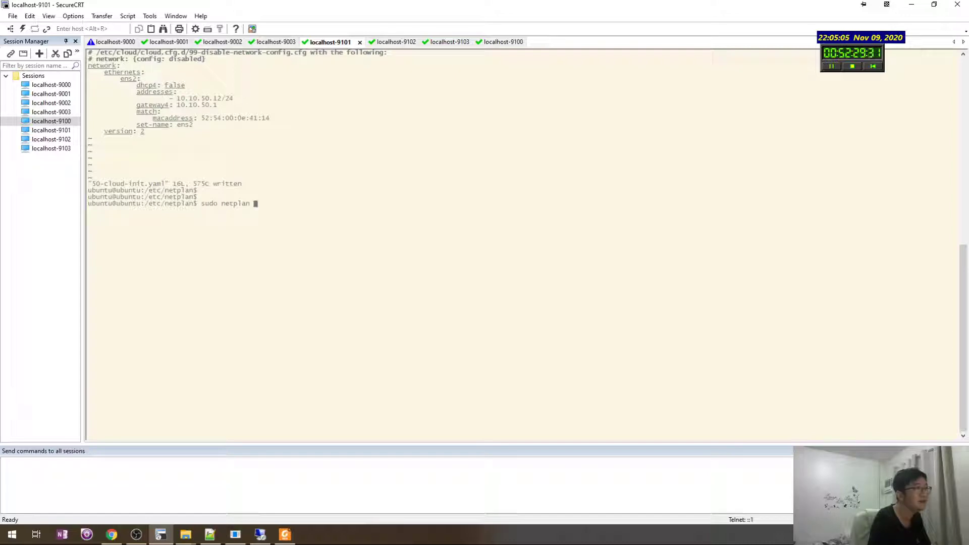
text( apply)
key(Return)
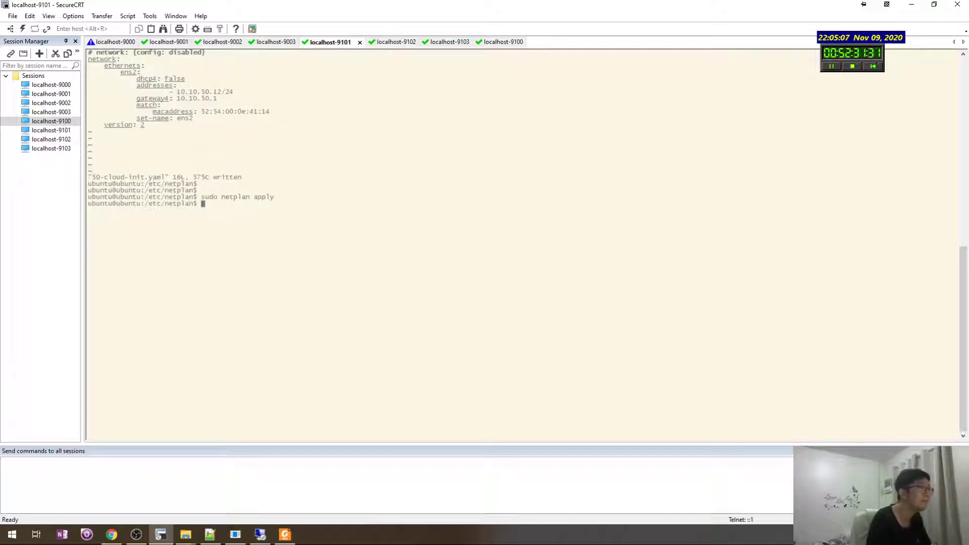
Copy the sudo netplan apply command into the notes below the gateway4 line
double_click(207, 198)
drag(227, 200, 273, 198)
key(ctrl+c)
key(alt+Tab)
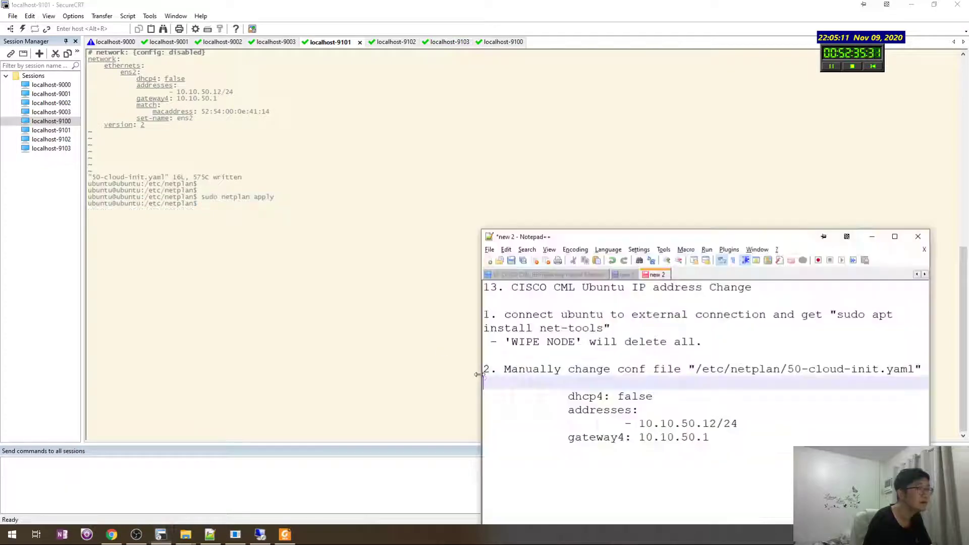
click(550, 444)
key(ctrl+v)
click(586, 385)
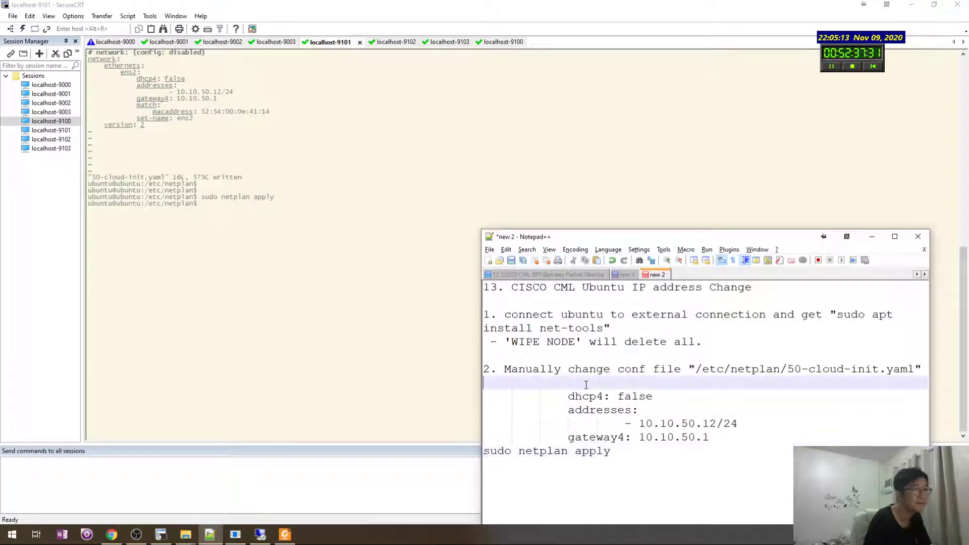
Recall the 'sudo vi 50-cloud-init.yaml' command and paste it under step 2 in the notes
click(251, 226)
key(Up)
key(Up)
drag(306, 204, 204, 208)
key(alt+Tab)
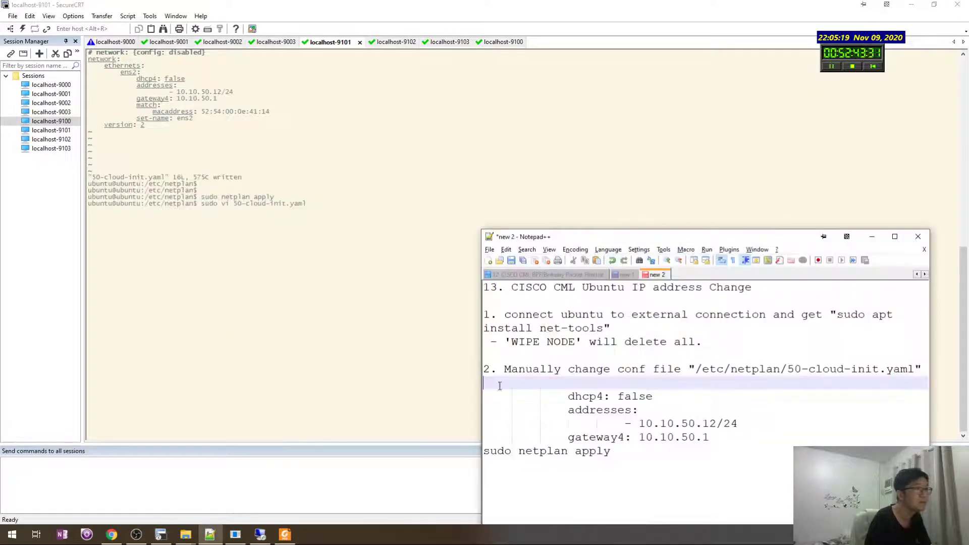
key(ctrl+v)
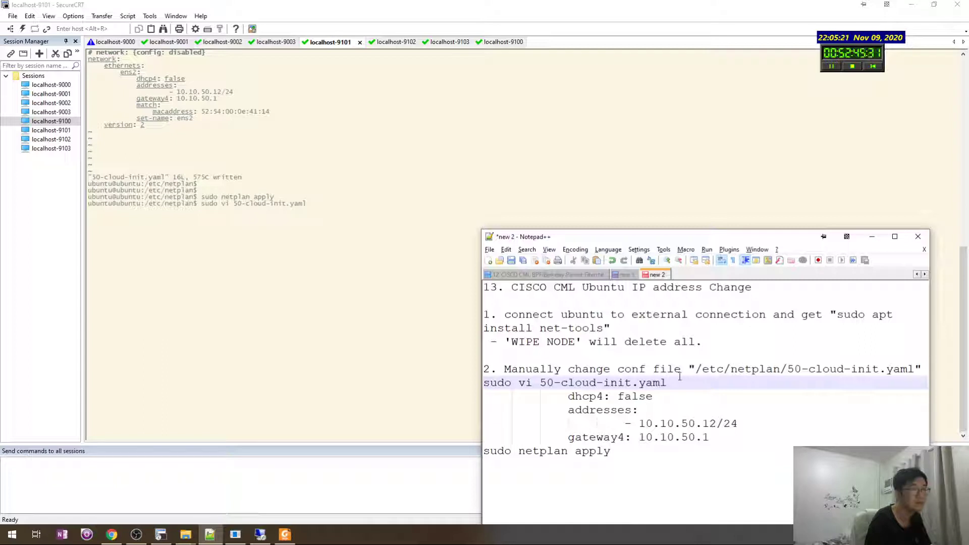
click(679, 396)
click(696, 370)
click(671, 425)
click(673, 384)
click(662, 426)
click(654, 470)
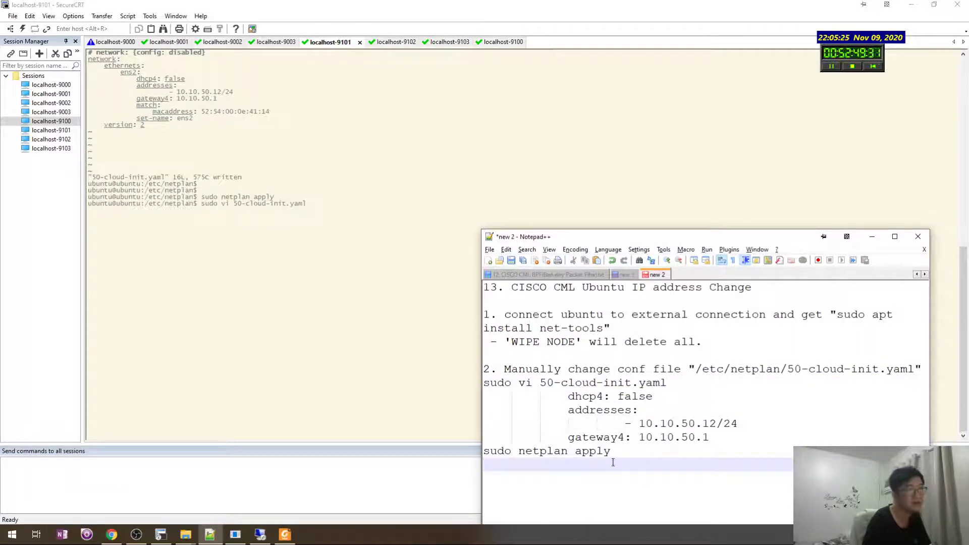
Reopen 50-cloud-init.yaml in vi to check it, then quit with :q
click(308, 316)
key(Return)
text(:q)
key(Return)
key(Return)
key(Return)
key(Return)
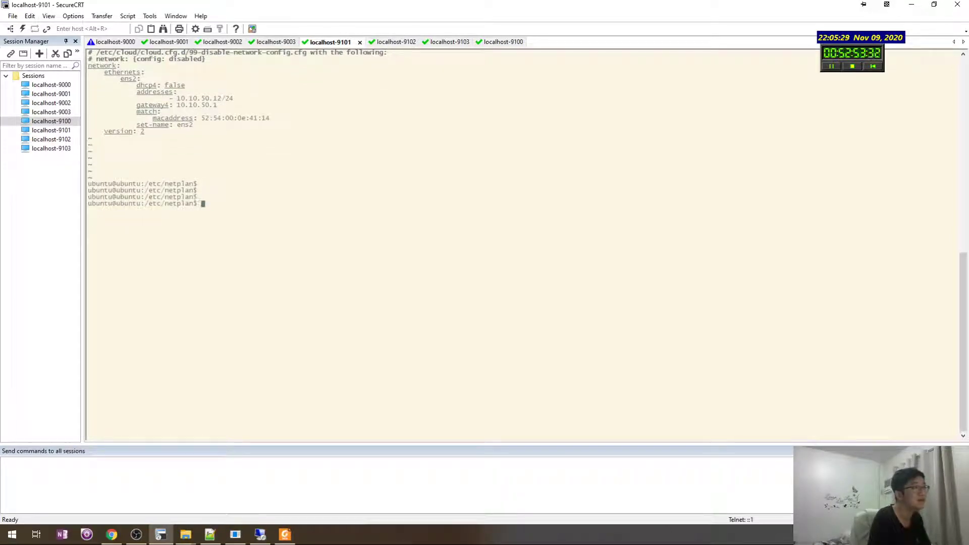
Run ip add and confirm ens2 now shows 10.10.50.12/24
text(ip add)
key(Return)
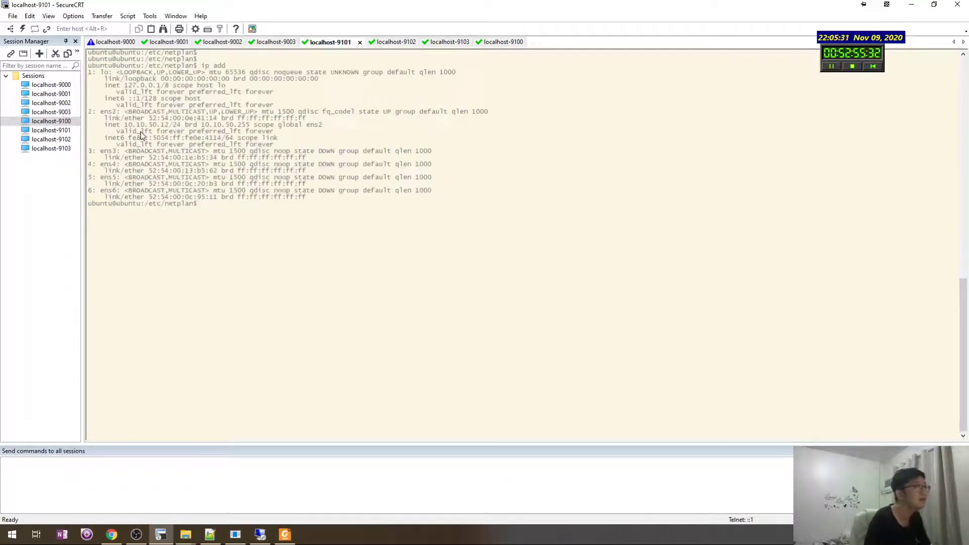
drag(124, 125, 223, 132)
click(289, 155)
Start pinging the gateway 10.10.50.1 from the Ubuntu node
key(Return)
key(Return)
key(Return)
text(p)
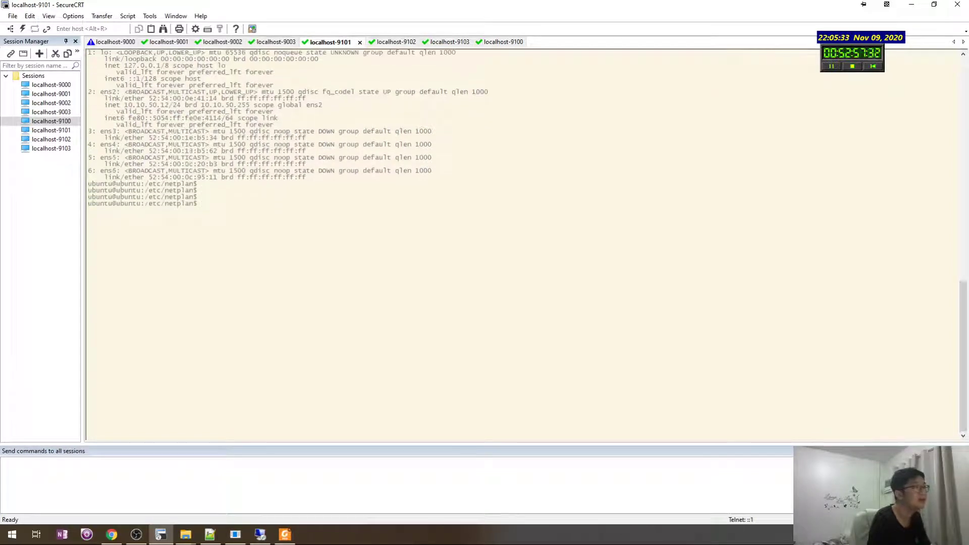
text(ing 10.10.50.1)
key(Return)
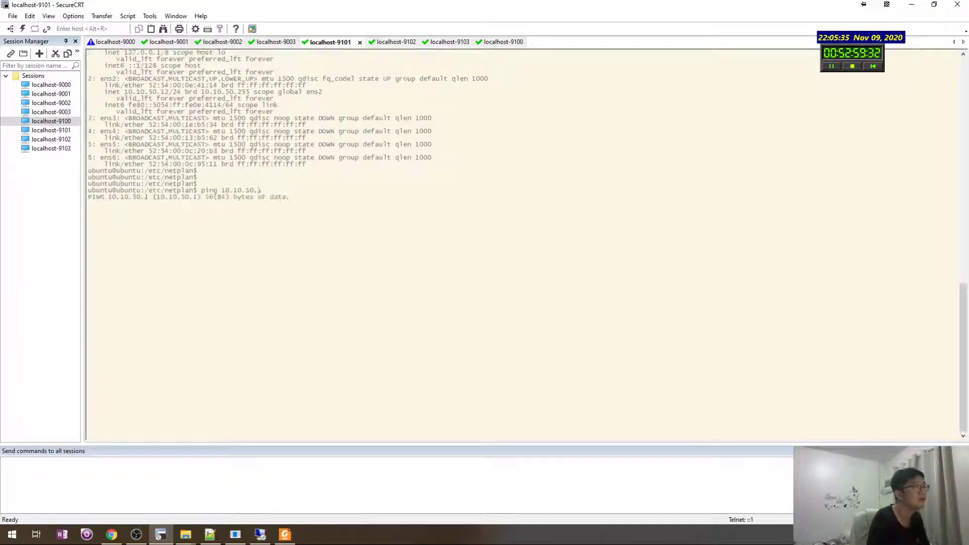
click(169, 43)
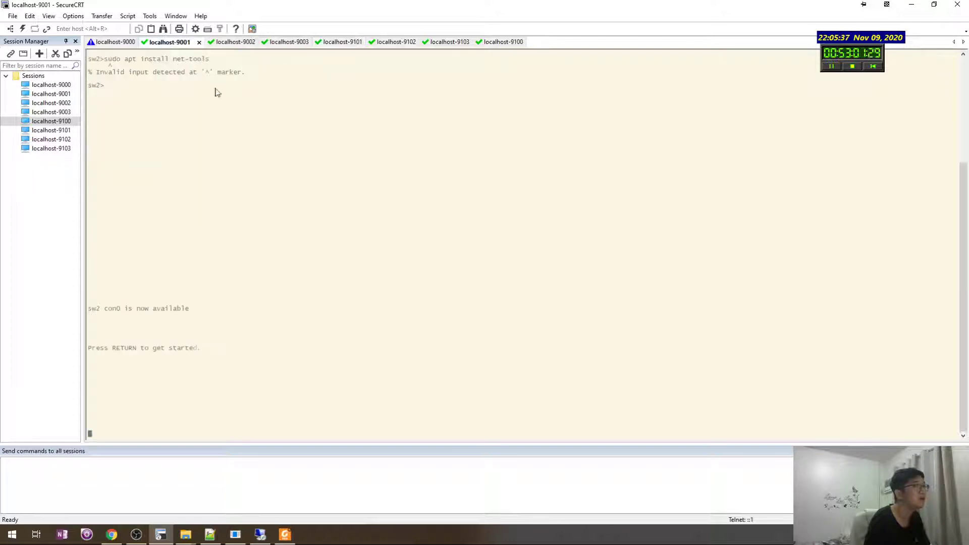
On sw2, make interface Gi1/0 a switchport in access mode on VLAN 50
key(Return)
key(Return)
text(en)
key(Return)
key(Return)
text(conf t)
key(Return)
text(int gi 1/0)
key(Return)
key(Return)
key(Return)
text(sw)
key(Tab)
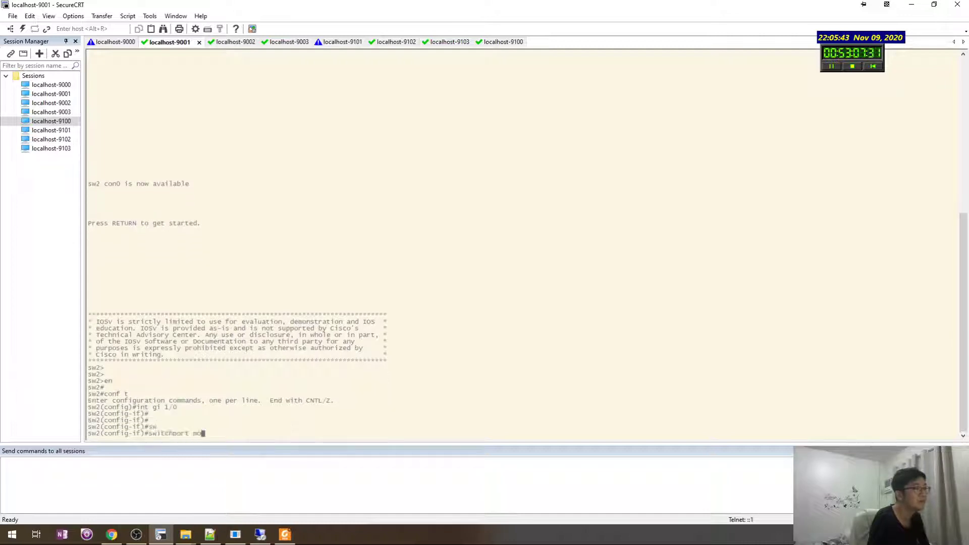
text(mode acc)
key(Return)
key(Return)
text(sw acc)
key(Tab)
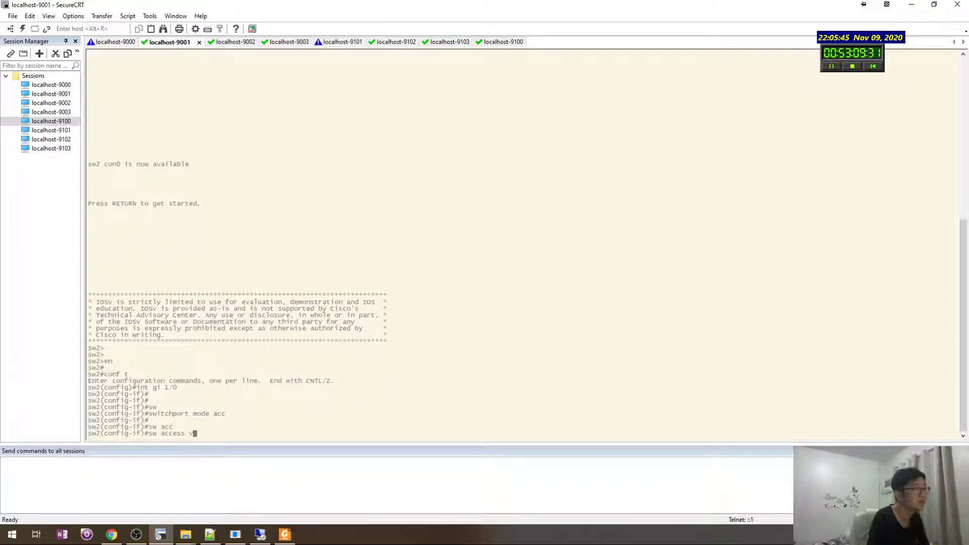
text(vlan 50)
Re-enter Gi1/0 configuration on sw2 and begin entering spanning-tree portfast
key(Return)
key(Return)
key(ctrl+z)
key(Return)
key(Return)
key(Return)
text(conf t)
key(Return)
text(int gi)
key(BackSpace)
key(BackSpace)
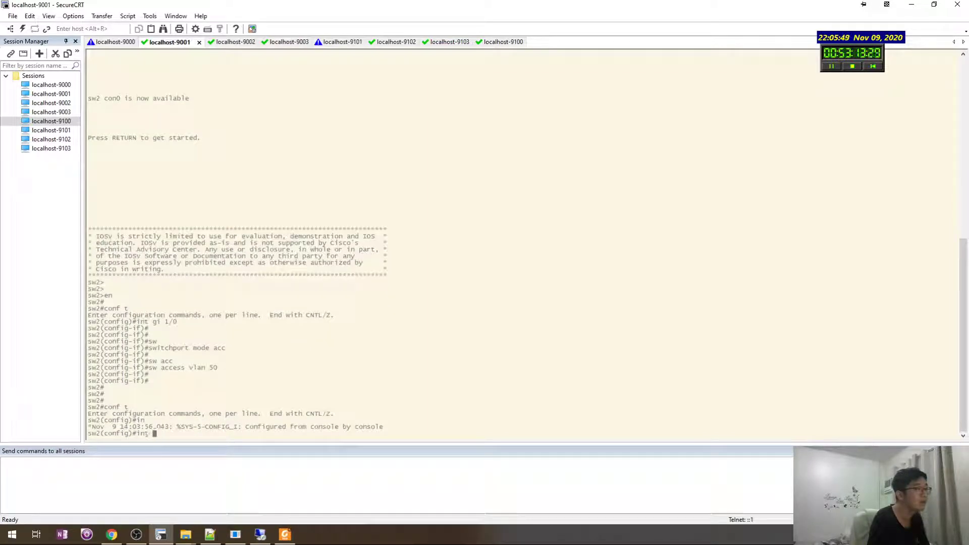
text(gi 1/0)
key(Return)
text(spa)
key(Tab)
text(portfa)
Return to the Ubuntu node session and the notes, below the netplan apply line
key(Return)
key(ctrl+Tab)
key(ctrl+Tab)
key(ctrl+Tab)
key(Return)
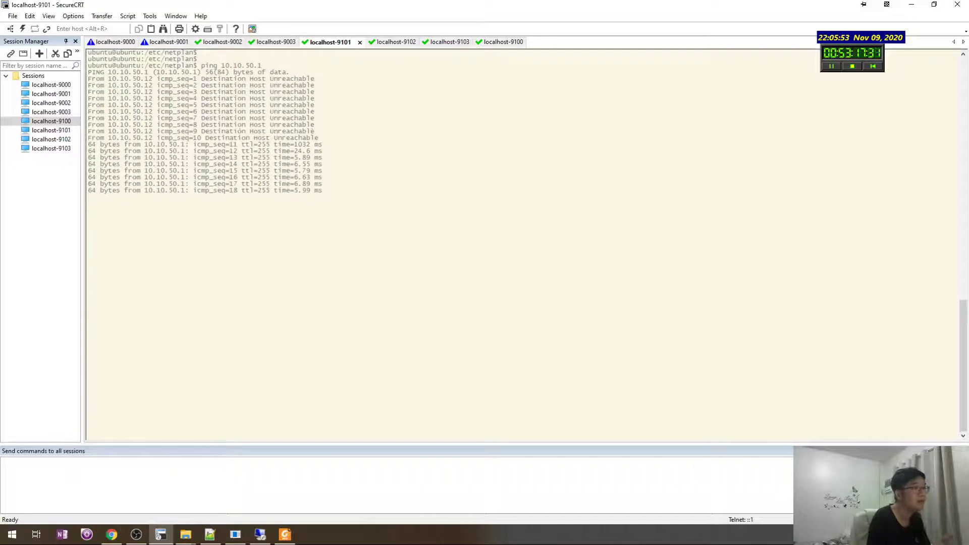
key(alt+Tab)
click(615, 470)
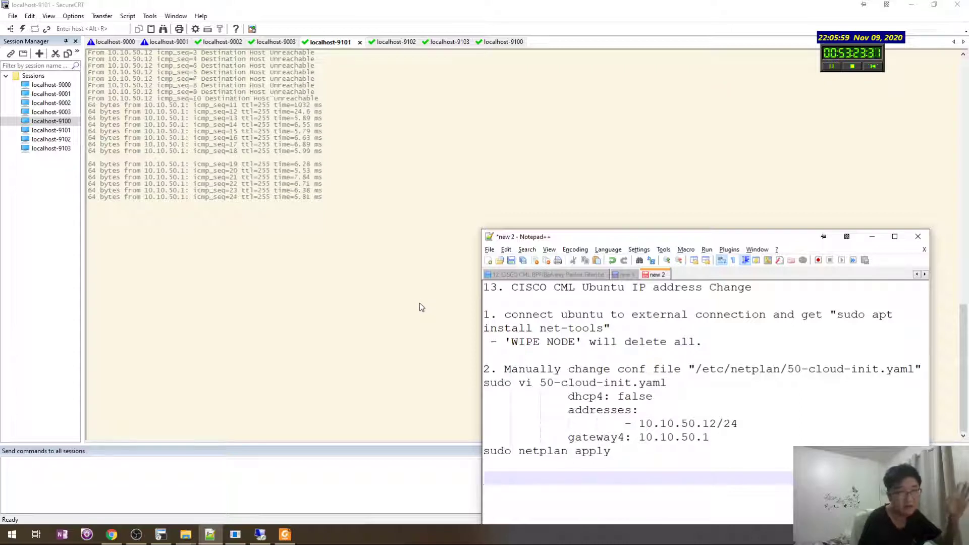
Add '3. Cloud init' as a new step at the end of the notes
click(655, 354)
click(681, 343)
drag(670, 342, 485, 316)
click(632, 342)
click(652, 331)
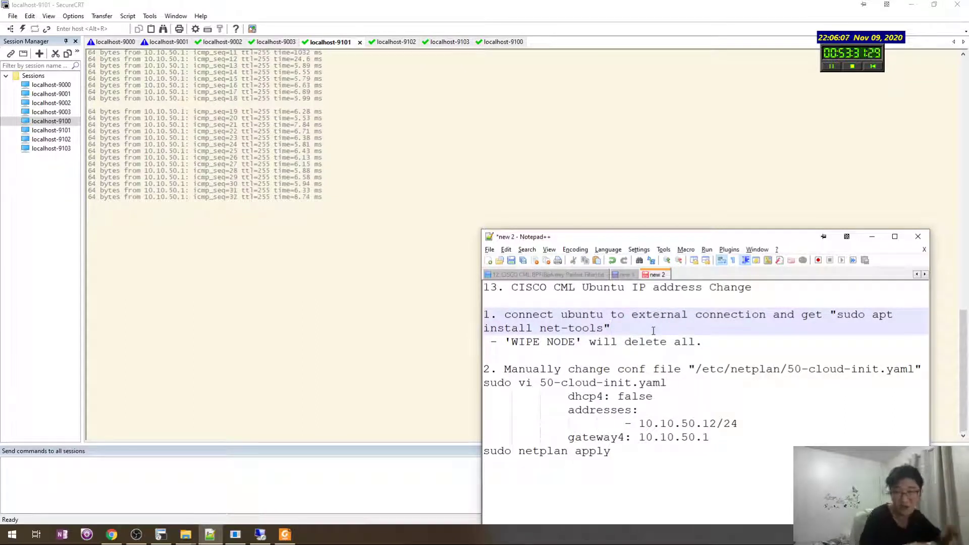
click(633, 495)
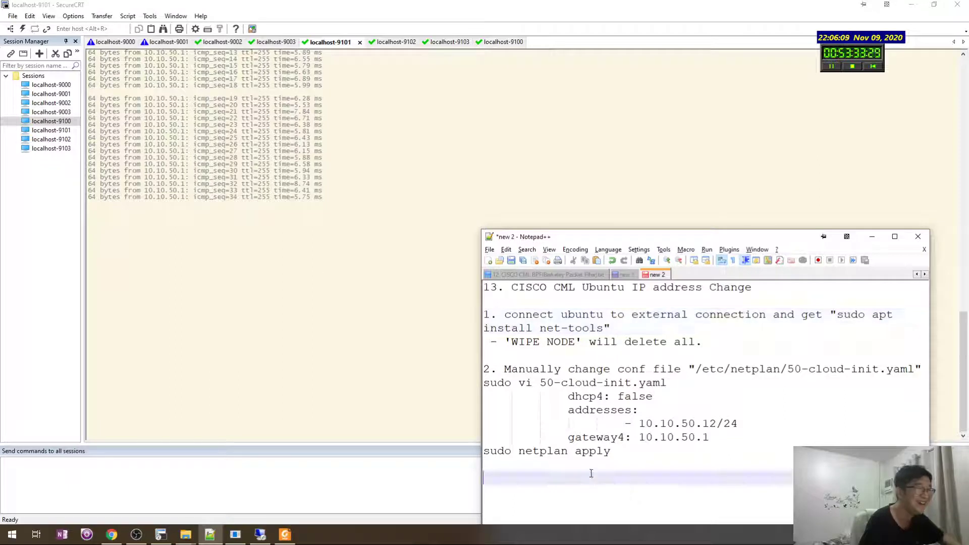
text(3. )
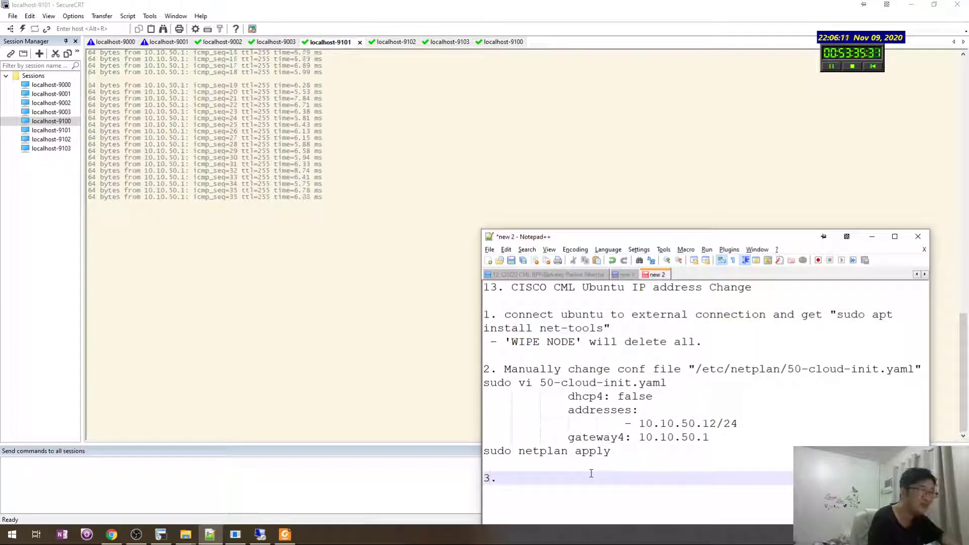
text(Cloud init)
Stop the running ping and open 50-cloud-init.yaml in vi
click(348, 259)
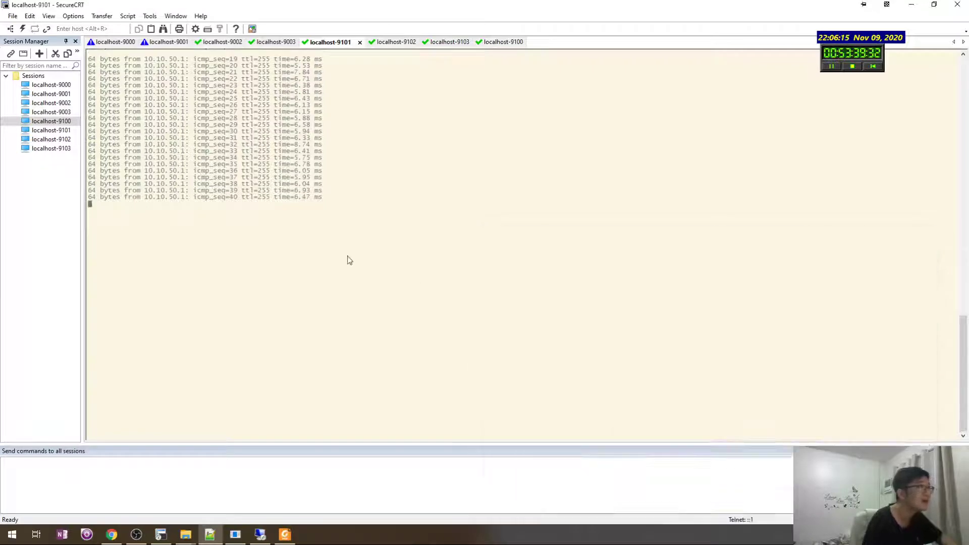
key(ctrl+c)
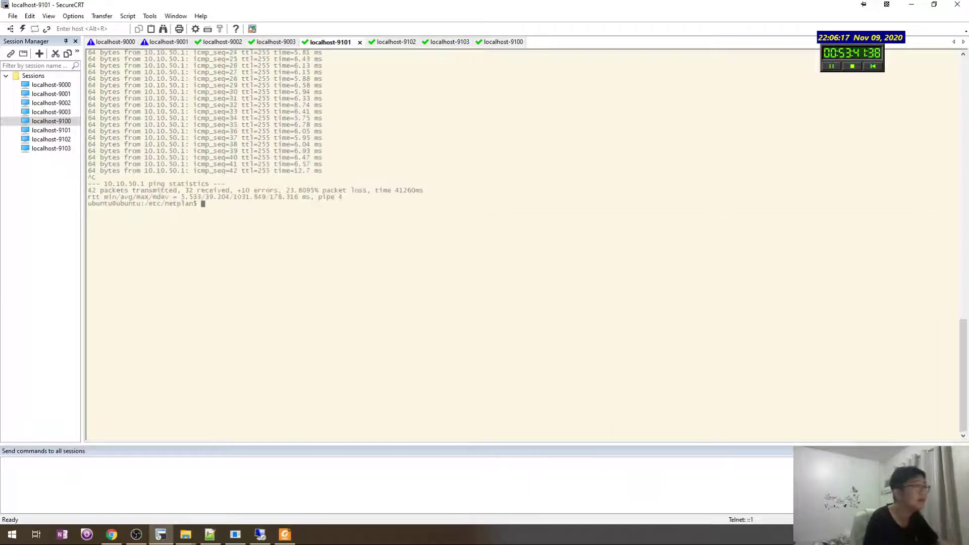
key(Return)
key(Return)
key(Return)
key(Return)
key(Return)
key(Return)
key(Return)
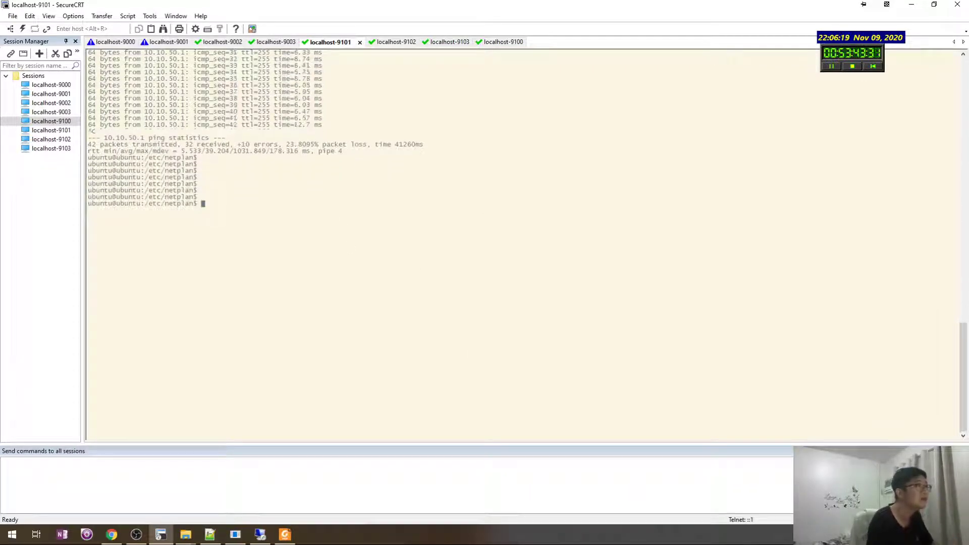
text(vi 50-cloud-init.yaml)
Copy the five cloud-init comment lines from the netplan file into the notes above step 3
key(Return)
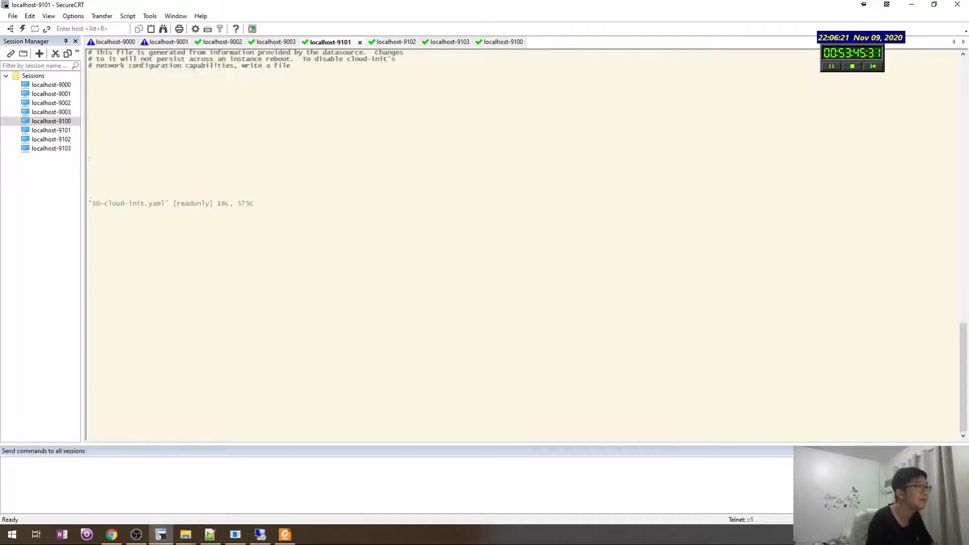
drag(350, 74, 158, 100)
click(216, 157)
drag(213, 158, 90, 132)
click(168, 145)
key(alt+Tab)
click(628, 463)
key(Return)
key(Return)
key(Up)
key(ctrl+v)
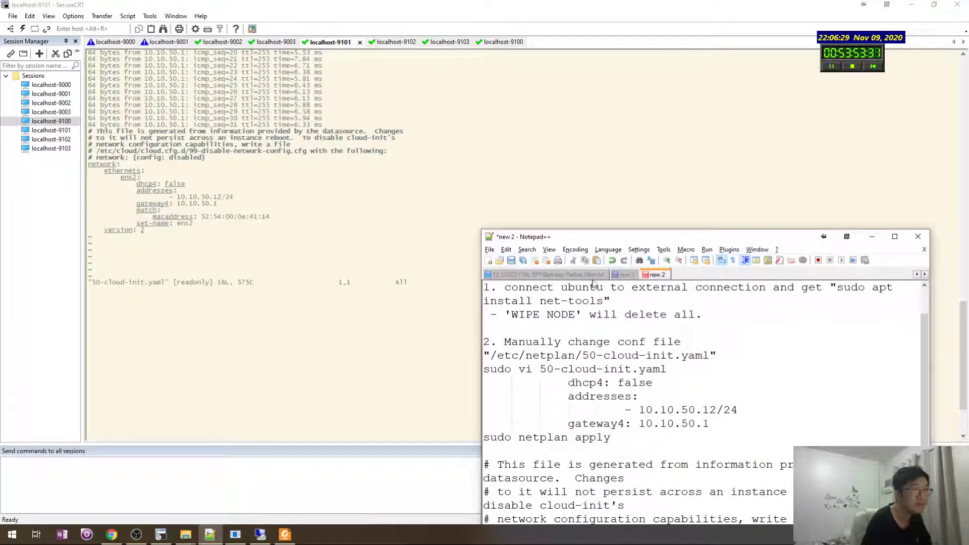
Move the notes window up and walk through the pasted datasource and reboot comments
drag(613, 236, 640, 104)
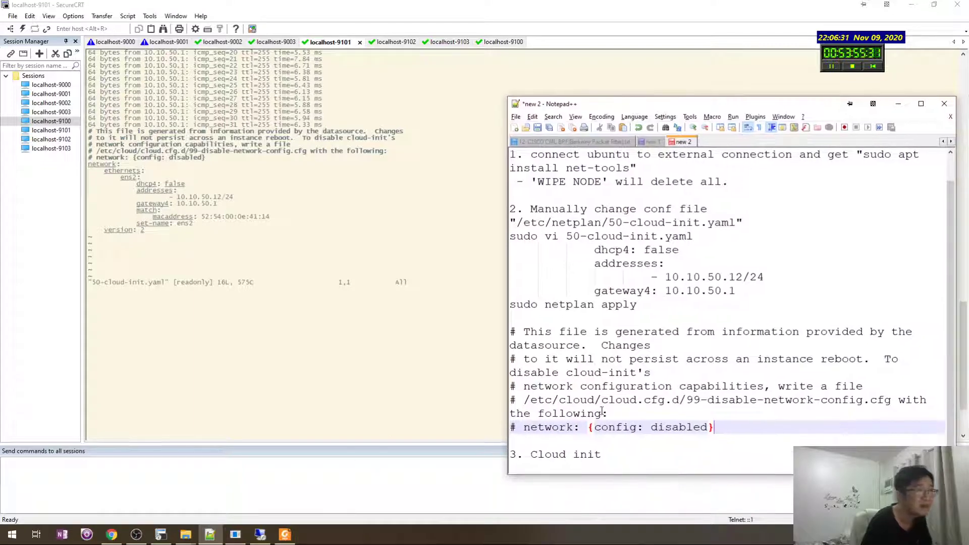
click(624, 400)
click(669, 372)
click(671, 347)
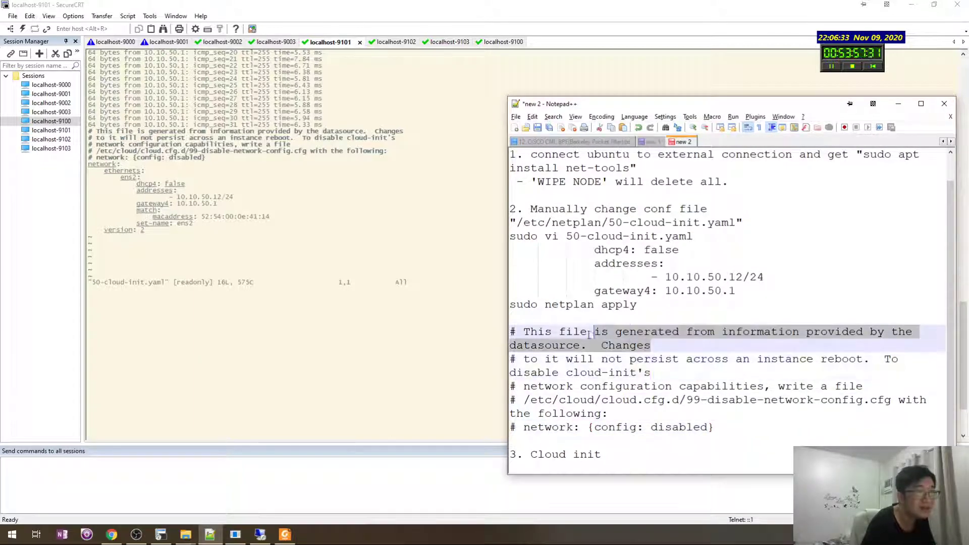
click(746, 361)
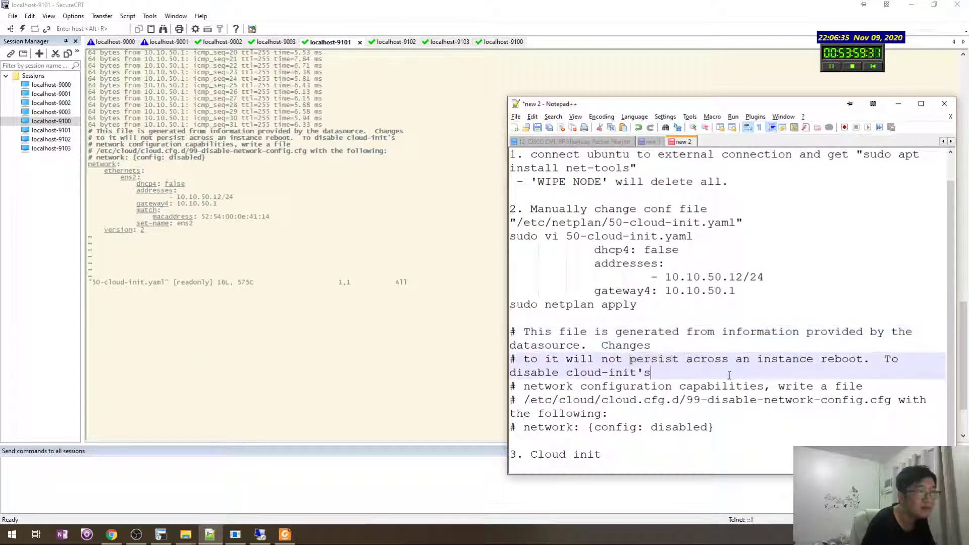
click(672, 401)
drag(704, 413, 528, 373)
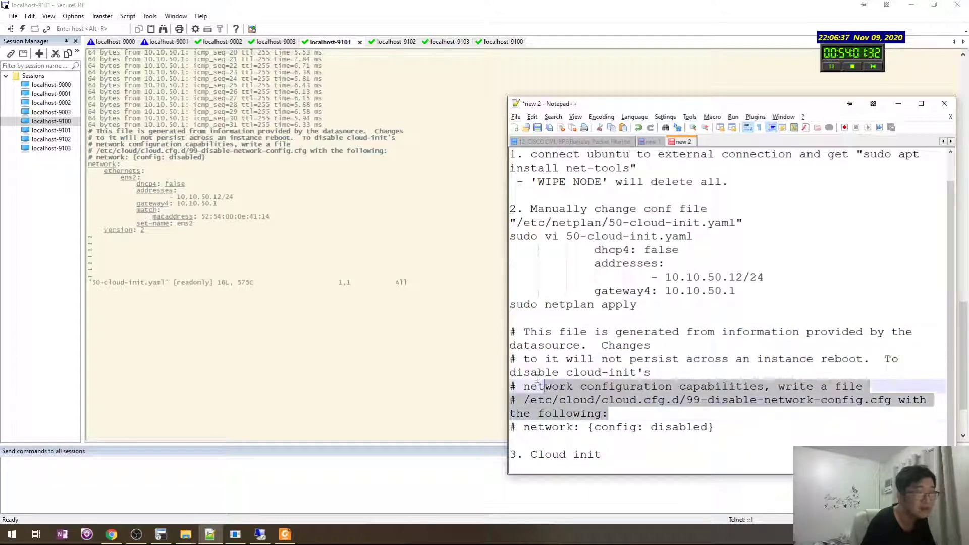
click(694, 440)
click(684, 419)
Highlight the network-disabling instructions and copy the /etc/cloud/cloud.cfg.d/99-disable-network-config.cfg path
drag(666, 419, 526, 387)
click(667, 428)
click(667, 416)
drag(719, 427, 524, 381)
click(662, 426)
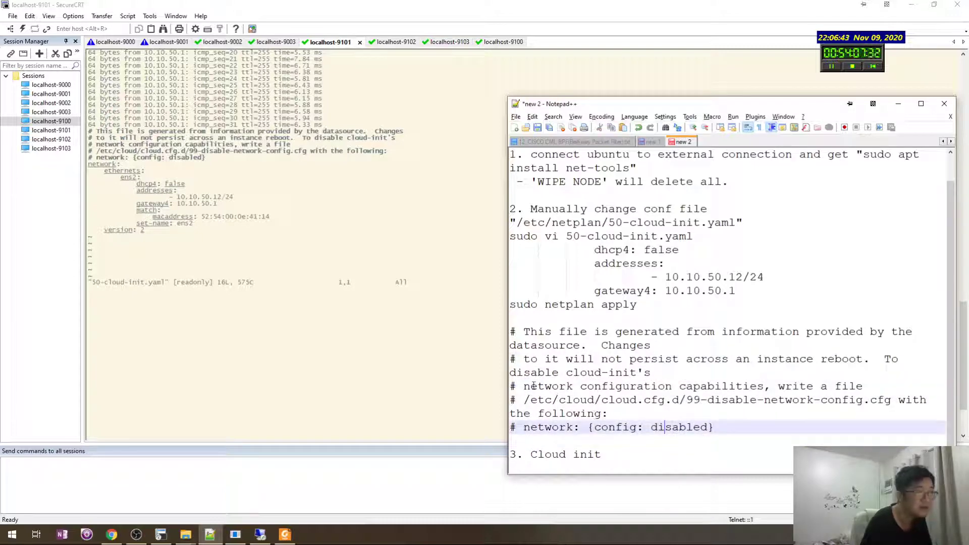
drag(524, 386, 776, 386)
click(772, 399)
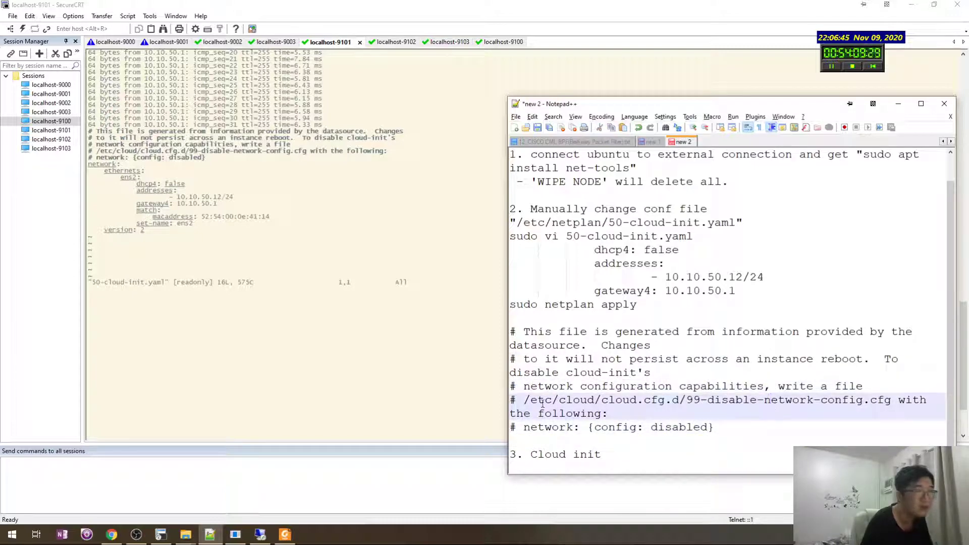
drag(526, 400, 892, 399)
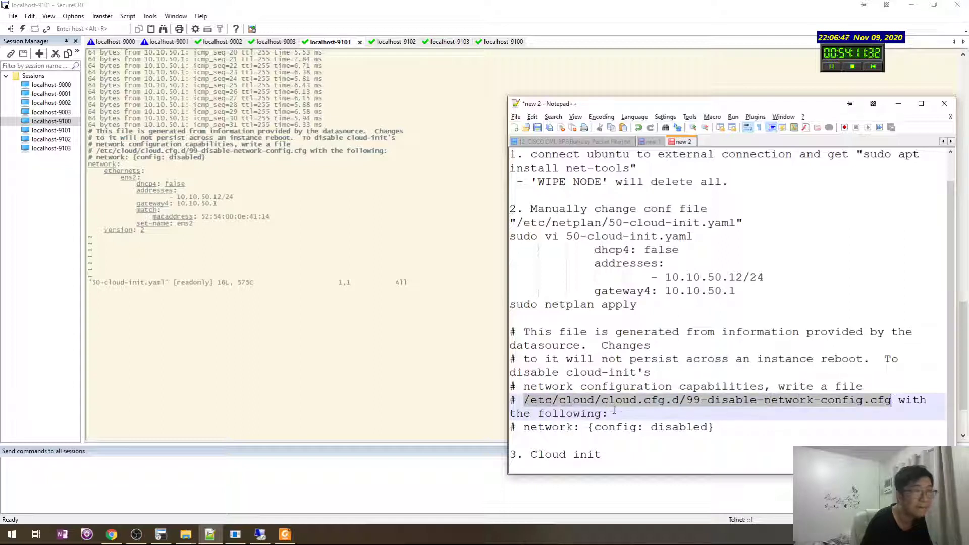
click(357, 328)
Open /etc/cloud/cloud.cfg.d/99-disable-network-config.cfg with sudo vi, find it doesn't exist yet, and quit
text(:q!)
key(Return)
key(Return)
key(Return)
key(Return)
text(vi sudo vi)
right_click(417, 269)
key(Return)
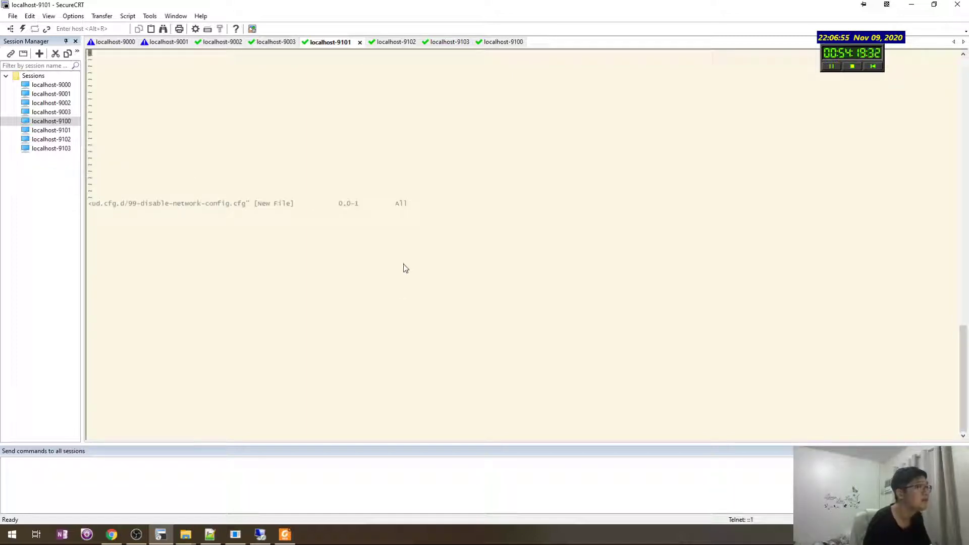
text(:q)
key(Return)
key(Return)
key(Return)
Try reboot and reload on the node, then enter sudo reboot
key(Return)
key(Return)
text(re)
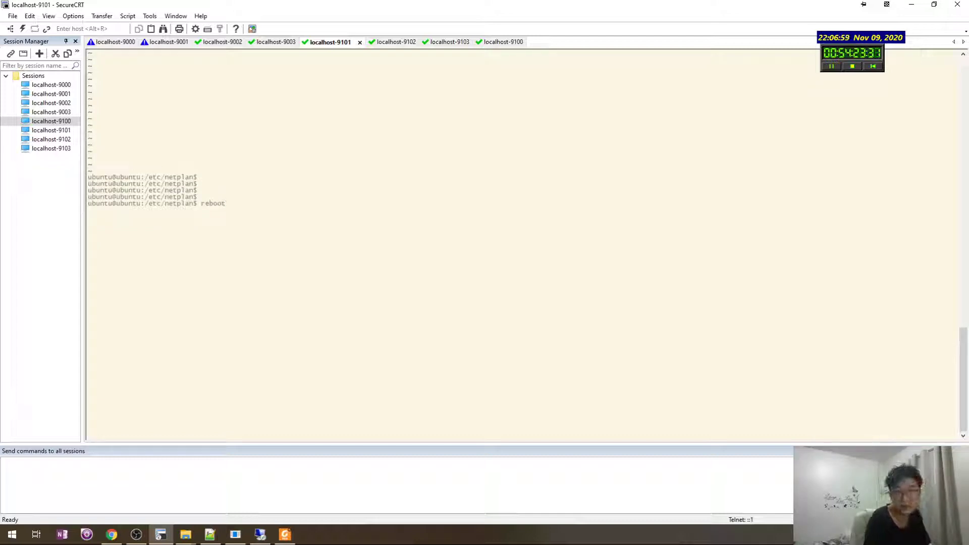
text(boot)
key(Return)
text(reload)
key(Return)
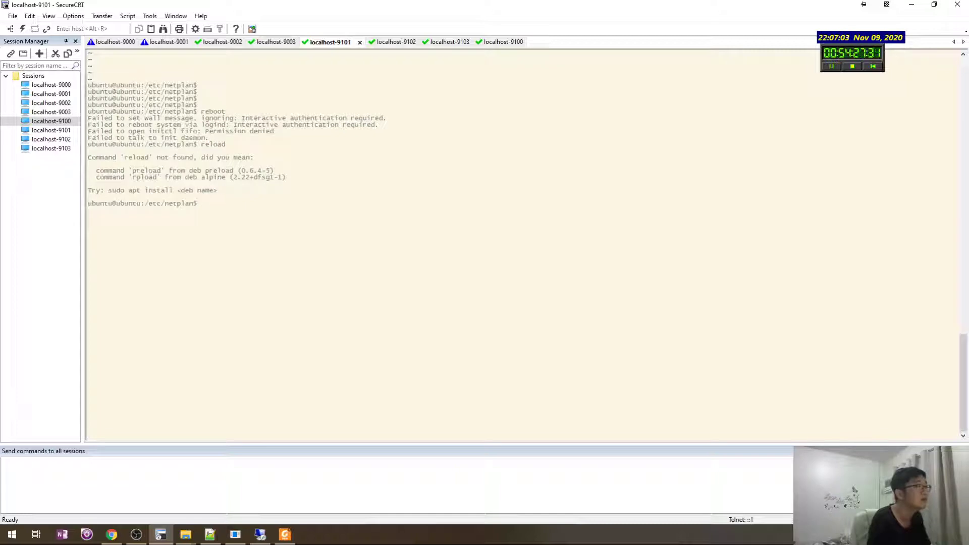
text(sudo reboot)
Reboot the first node, then open /etc/netplan/50-cloud-init.yaml with sudo vi on localhost-9102
key(Return)
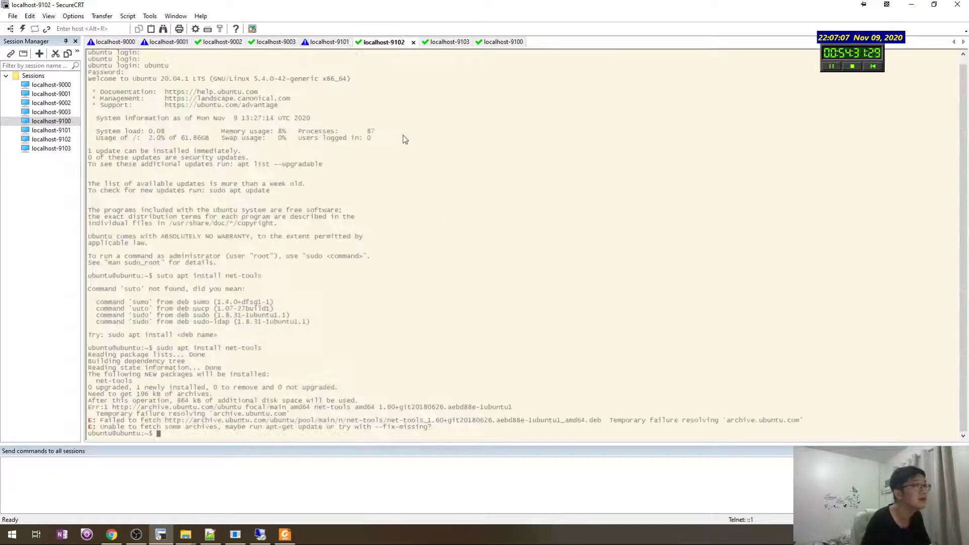
key(Return)
key(Return)
key(Return)
key(Return)
text(vi /)
key(BackSpace)
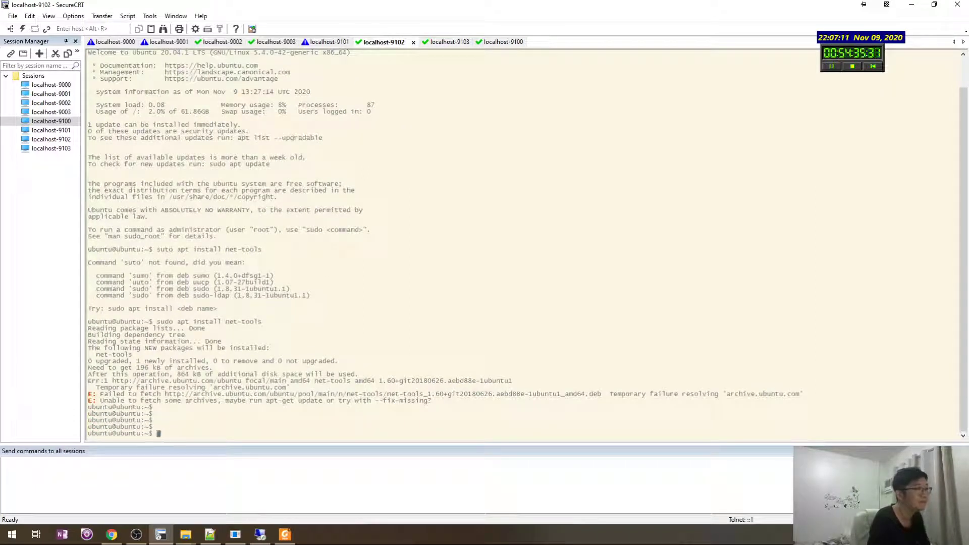
text(sudo vi /etc)
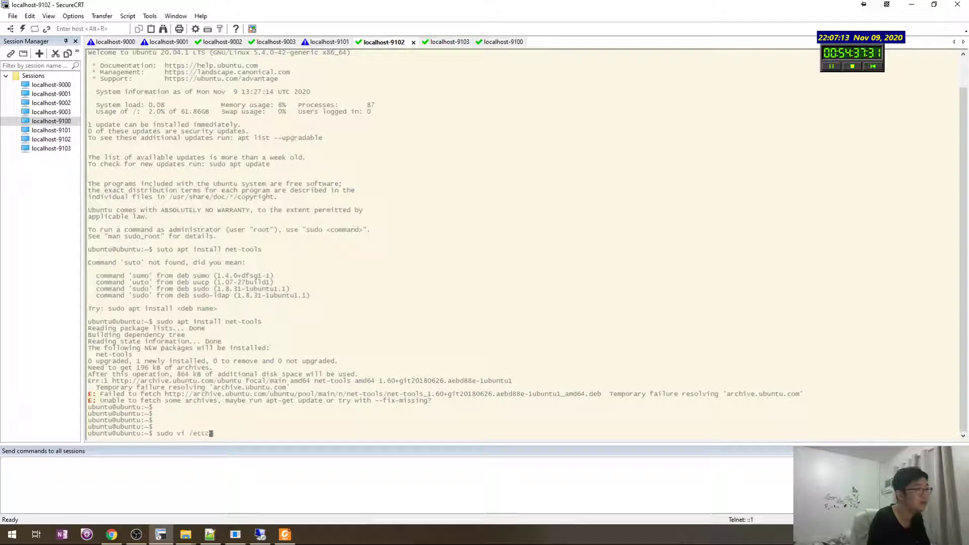
text(/netp)
key(Tab)
key(Tab)
key(Return)
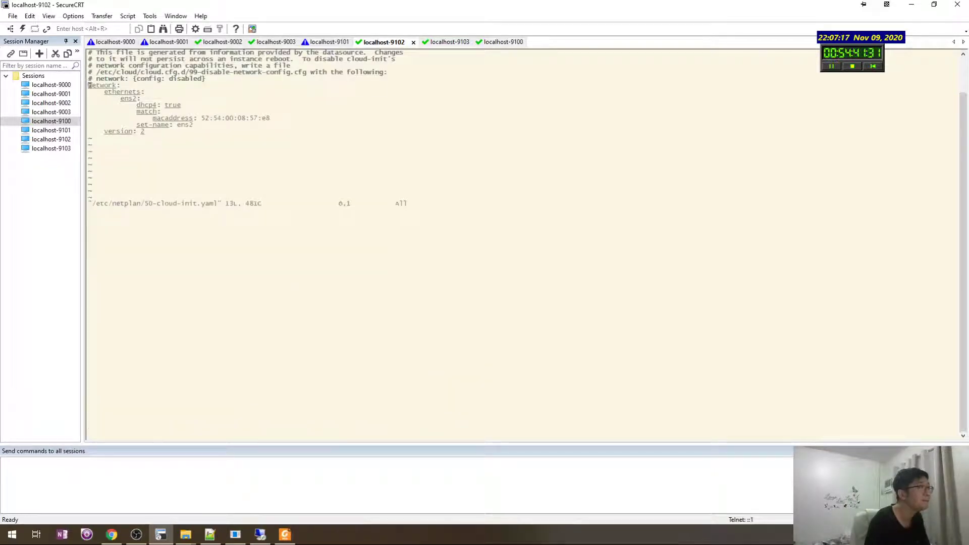
Under ens2's dhcp4: true, add addresses: - 10.10.50.13/24
key(Down)
key(Right)
key(Right)
key(Right)
key(Right)
key(Right)
key(Right)
key(Right)
key(Right)
key(i)
key(Right)
key(Return)
text(addres)
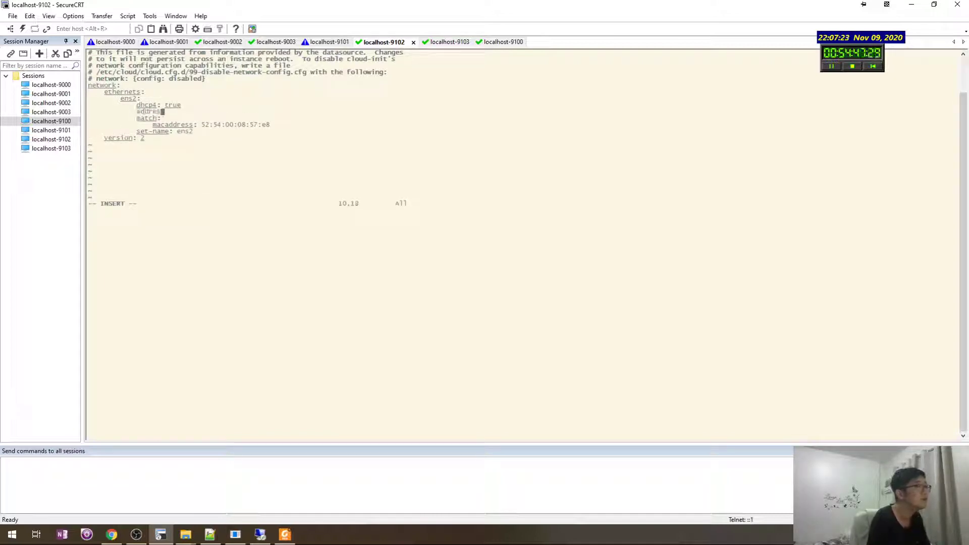
text(ses:)
key(Return)
text(- )
text(10.5)
text(0.50.)
text(13/24)
Add gateway4: 10.10.50.1 and save the netplan file with :wq
key(Return)
key(BackSpace)
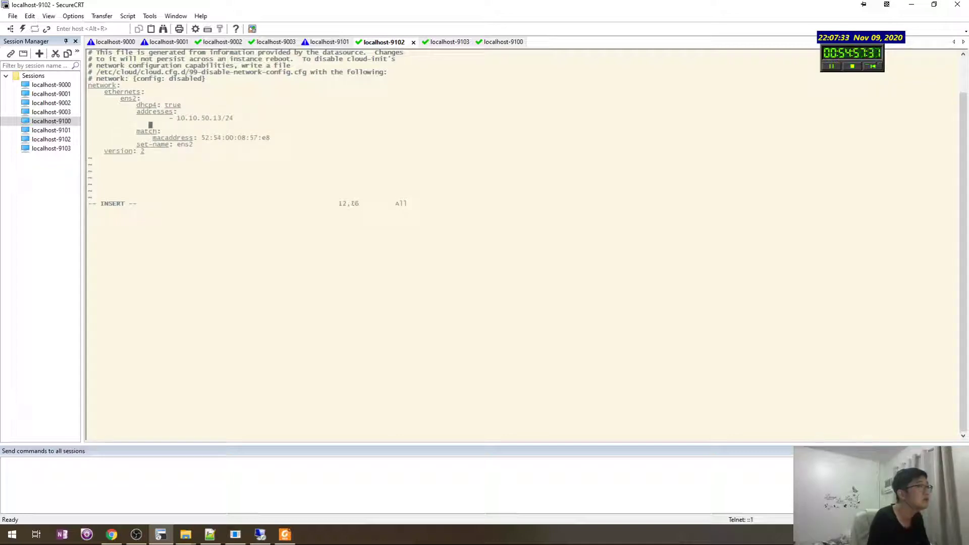
text(gateway4: 10.10.50.)
key(Escape)
text(:wq)
key(Return)
Run sudo netplan apply and confirm 10.10.50.13/24 with ifconfig and ip add
key(Return)
key(Return)
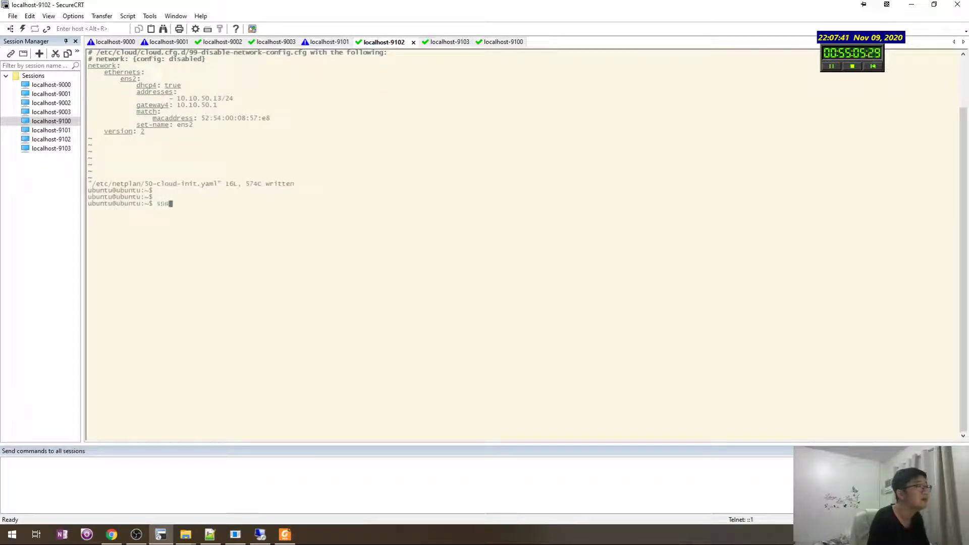
text(sudo netplan apply)
key(Return)
text(ifconfig)
key(Return)
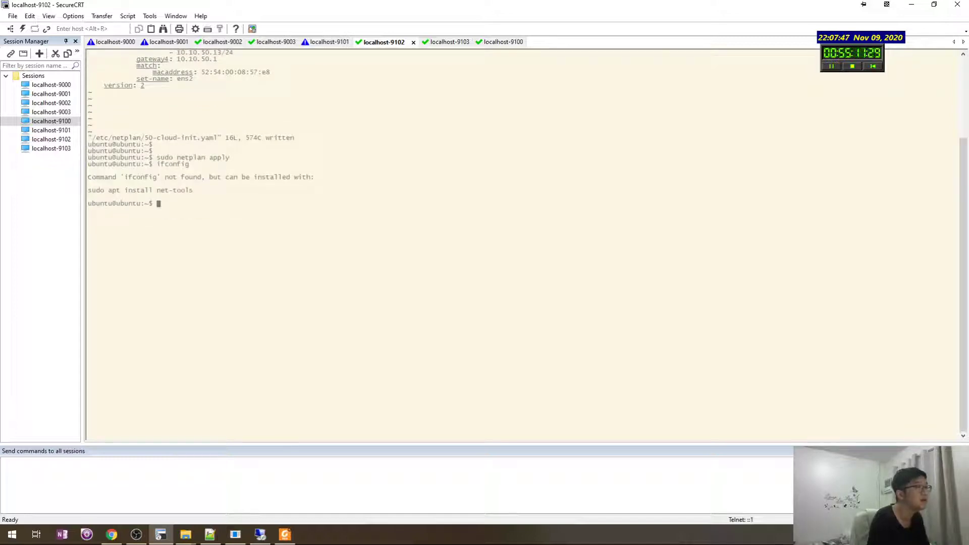
text(ip add)
key(Return)
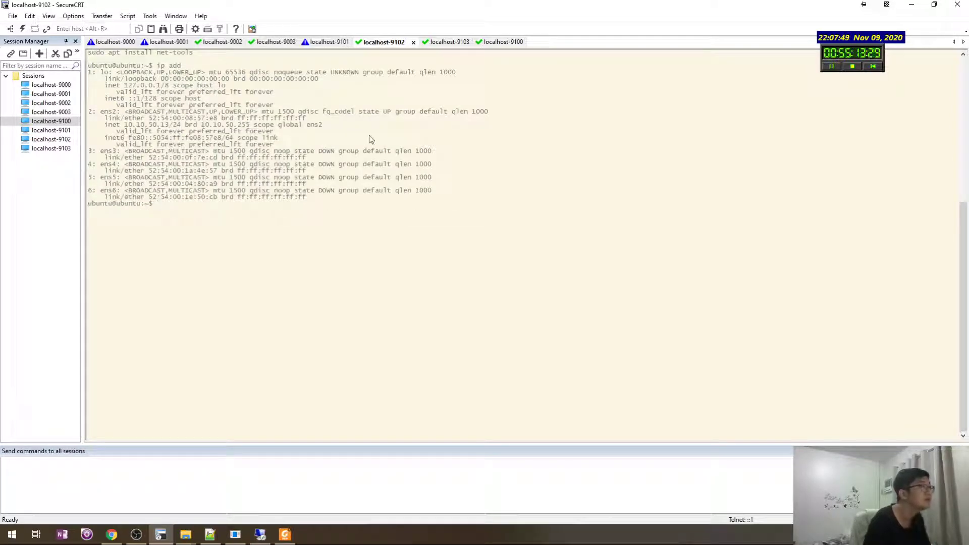
key(Return)
key(Return)
key(Return)
key(Return)
Switch to the localhost-9002 session, then change dhcp4: false to true in the notes
key(alt+1)
key(alt+3)
key(alt+Tab)
click(639, 251)
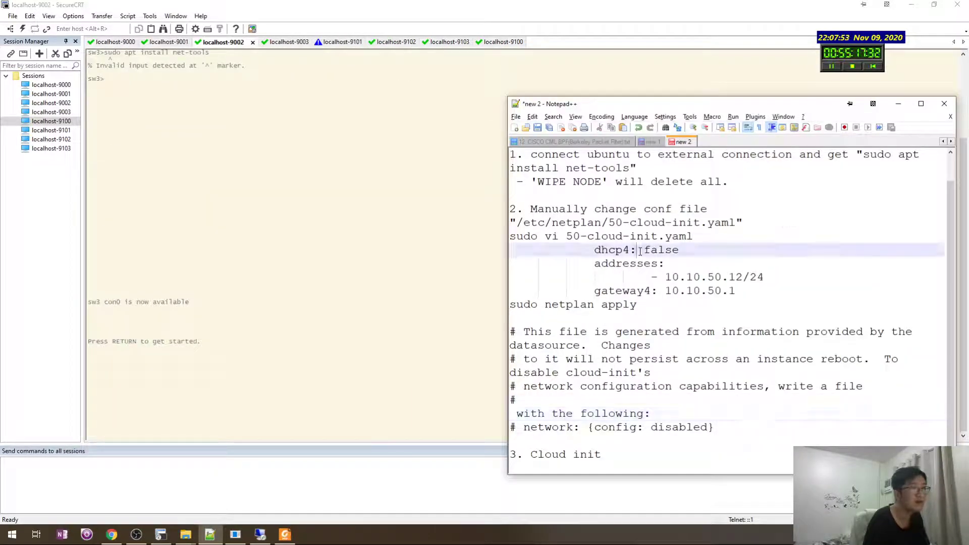
drag(681, 252, 542, 251)
click(687, 253)
drag(713, 252, 645, 252)
text(true)
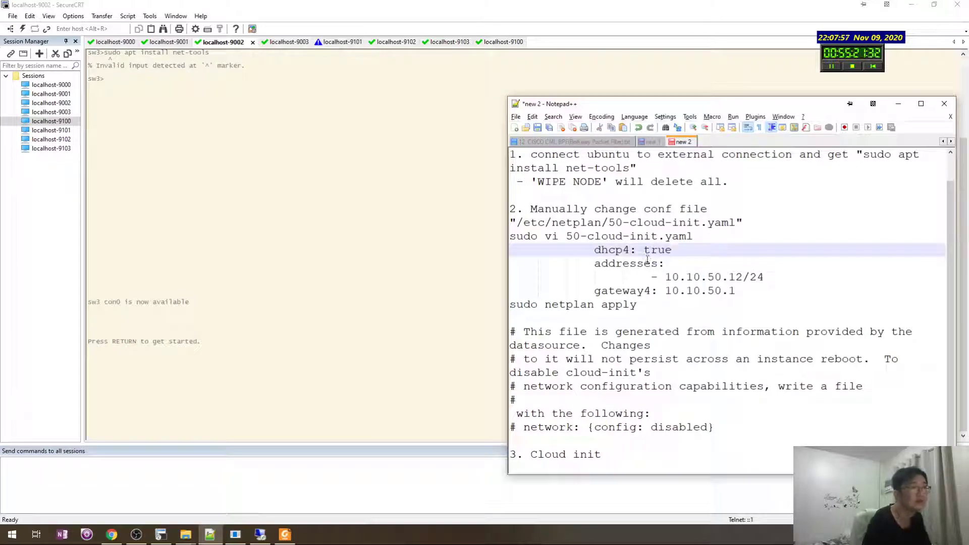
Cancel the notes save dialog and return to the sw3 console
key(ctrl+s)
key(Escape)
click(694, 264)
click(697, 277)
click(409, 330)
On sw3, enter configuration for interface Gi1/0 and set switchport mode access
key(Return)
key(Return)
key(Return)
key(Return)
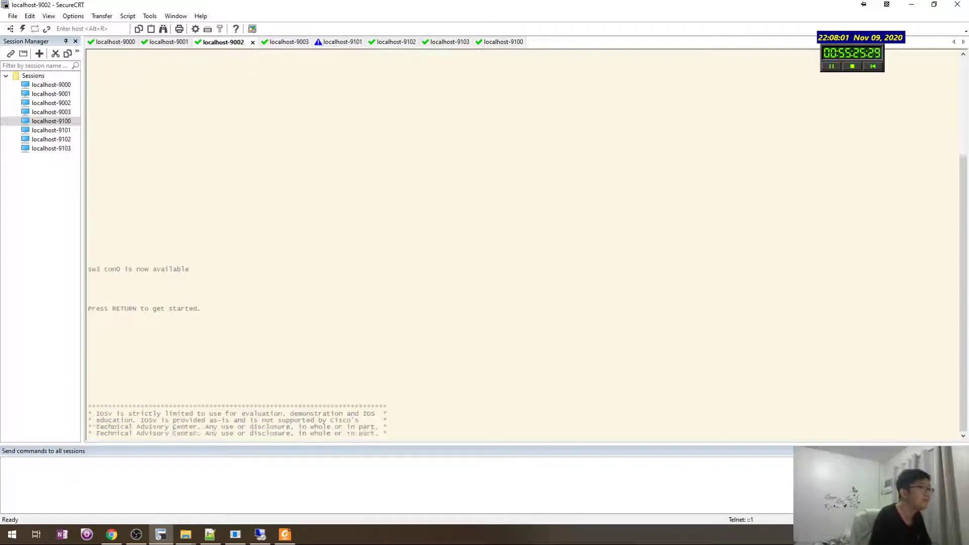
text(en)
key(Return)
key(Return)
key(Return)
text(conf t)
key(Return)
text(int gi )
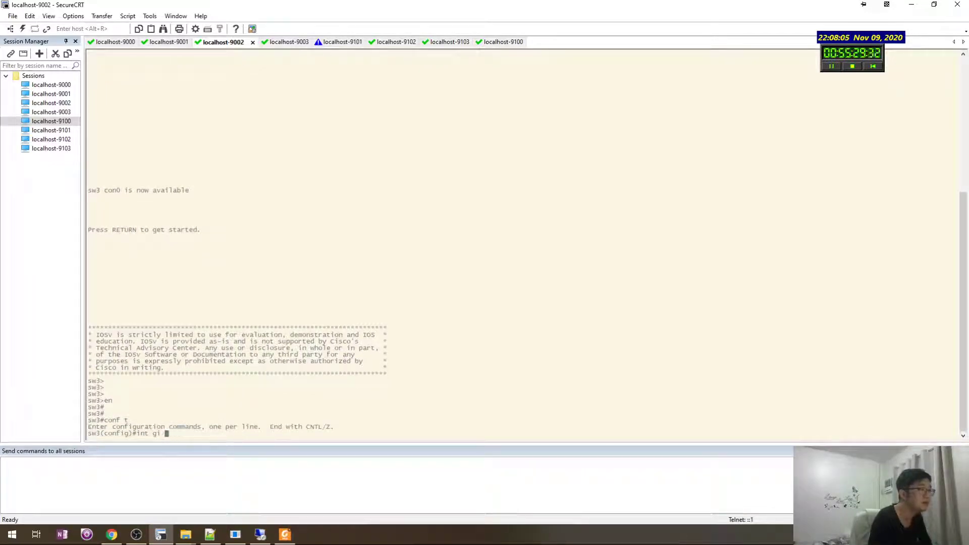
text(1/0)
key(Return)
key(Return)
text(swq)
key(Tab)
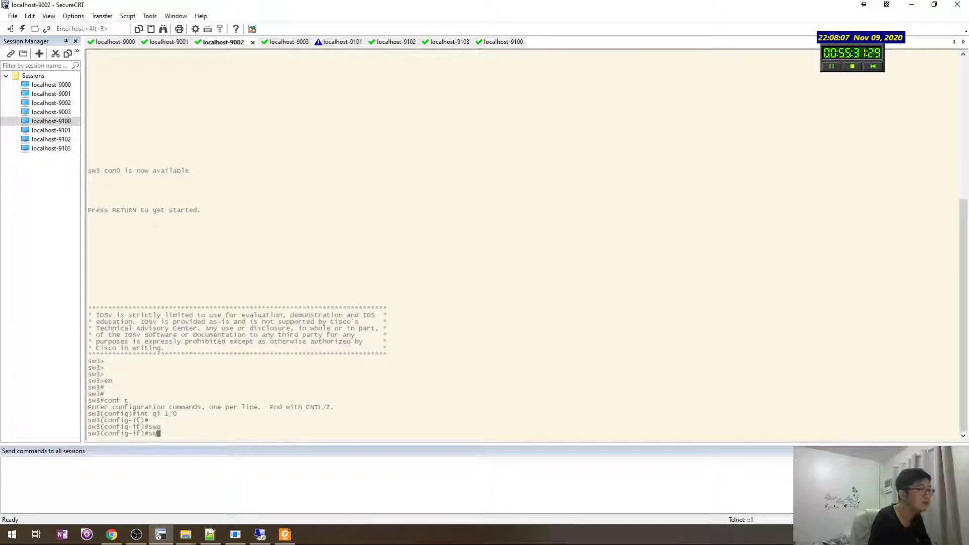
key(Tab)
text(mode acc)
Assign Gi1/0 to access VLAN 50, enable spanning-tree portfast, and save with w
key(Return)
text(sw)
key(Tab)
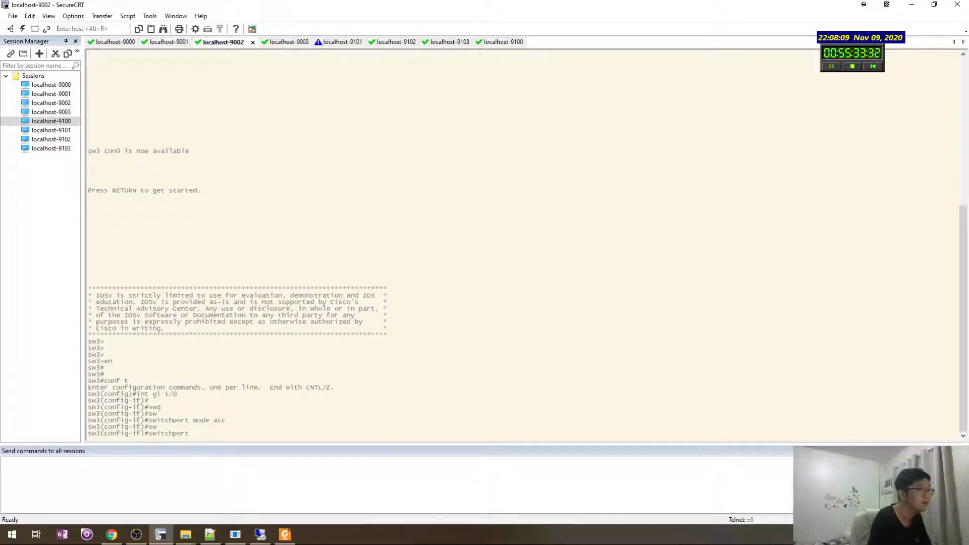
text(acc)
key(Tab)
text(vlan 50)
key(Return)
key(Return)
key(Return)
text(sw3(config-if)#)
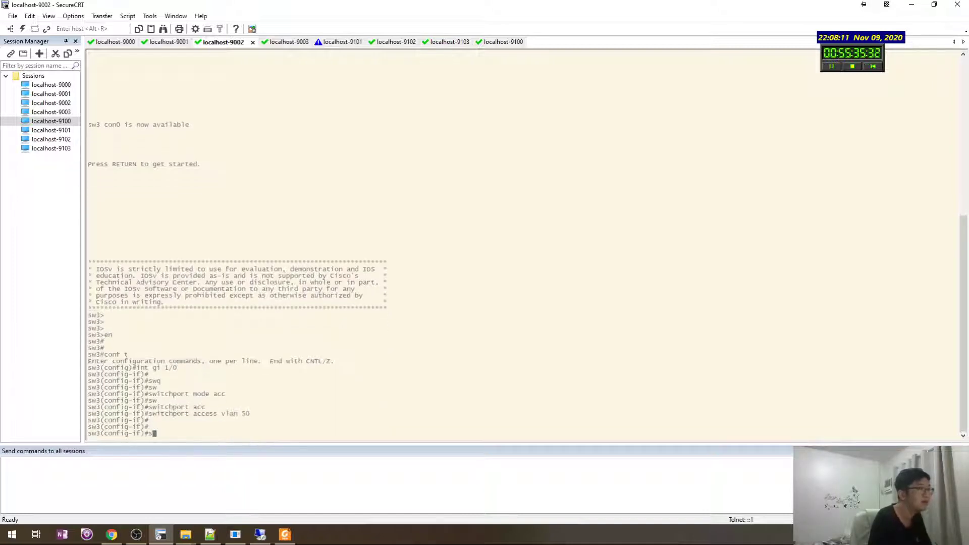
text(spa)
key(Tab)
text(portfa)
key(Return)
key(Return)
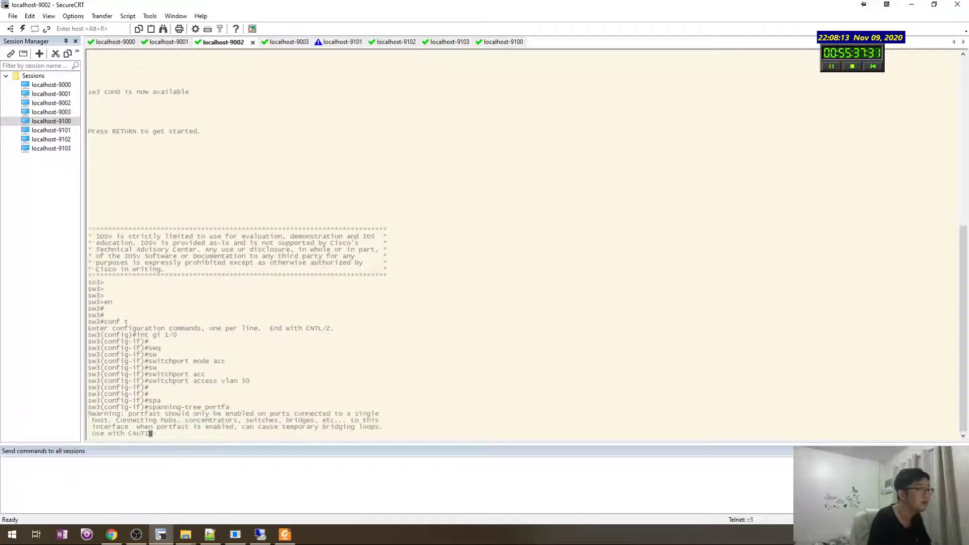
key(ctrl+z)
From the localhost-9102 node, ping 10.10.50.1 successfully, then stop the ping
key(Return)
key(Return)
key(Return)
text(w)
key(ctrl+Tab)
key(ctrl+Tab)
key(ctrl+Tab)
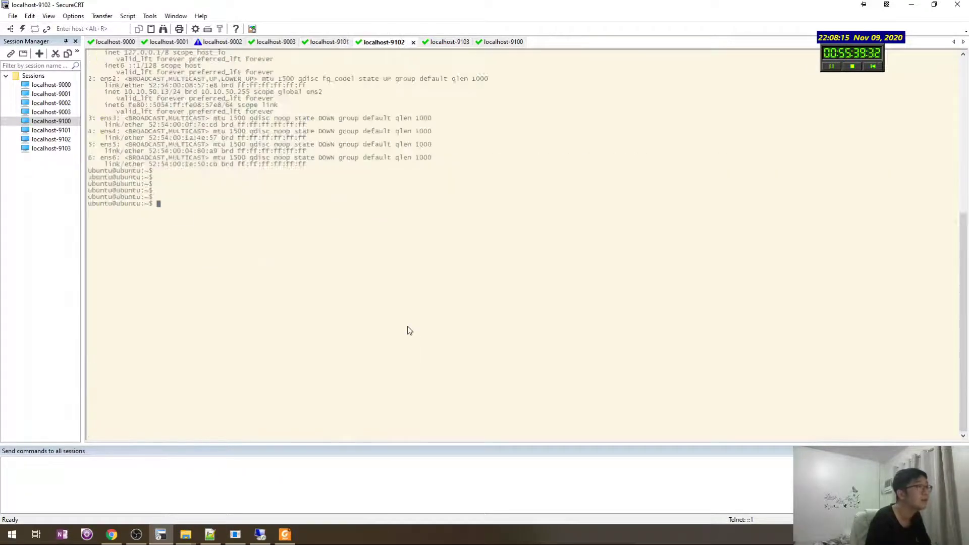
key(Return)
key(Return)
key(Up)
key(Up)
key(BackSpace)
key(BackSpace)
key(BackSpace)
key(BackSpace)
key(BackSpace)
text(ing 10.10.50.1)
key(Return)
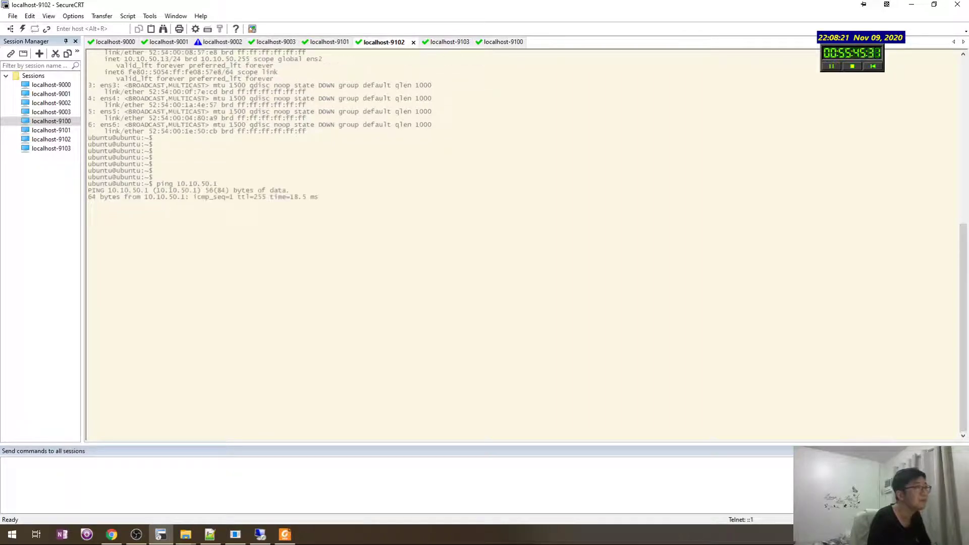
key(ctrl+c)
key(ctrl+shift+Tab)
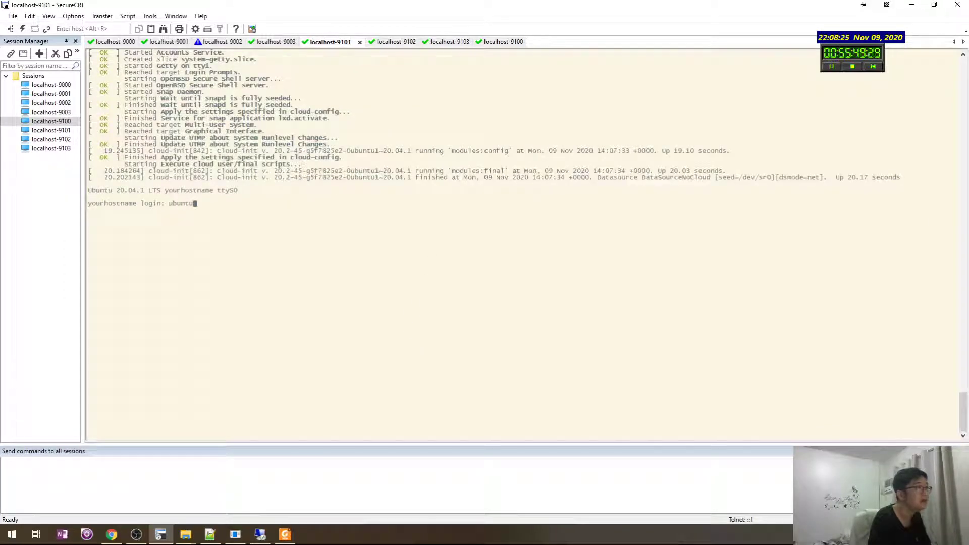
Log in to localhost-9101 with the node's credentials and run ip add, showing ens2 at 10.10.50.12/24
text(ubuntu)
key(Return)
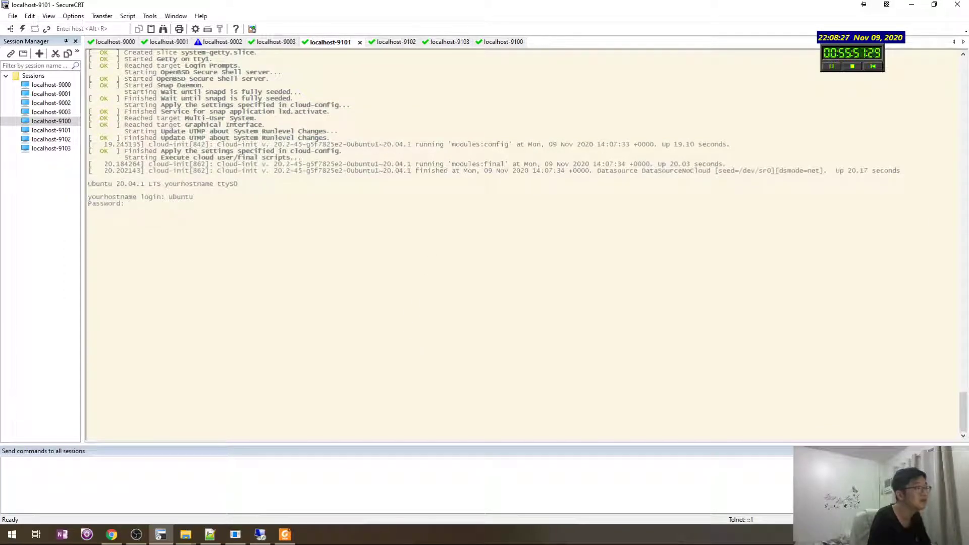
key(Return)
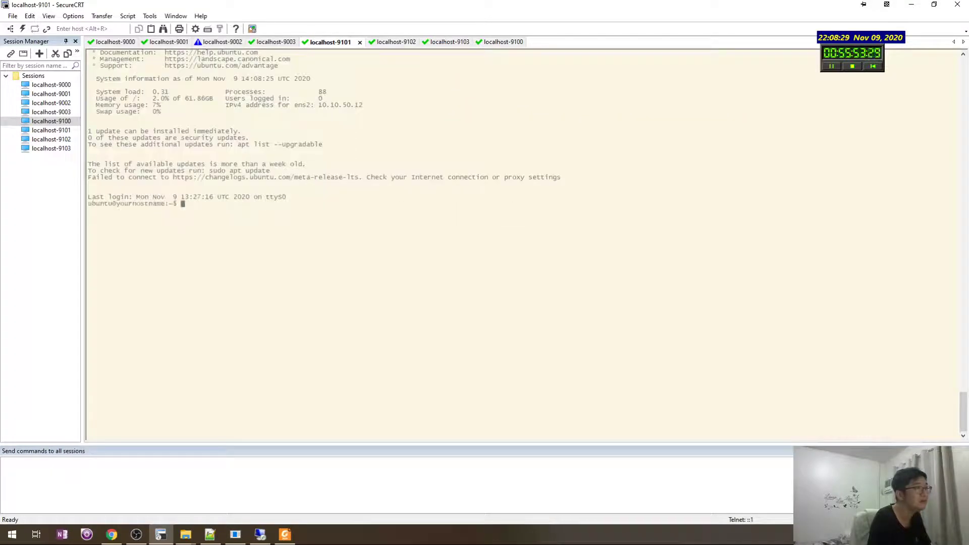
key(Return)
key(Return)
text(ip add)
key(Return)
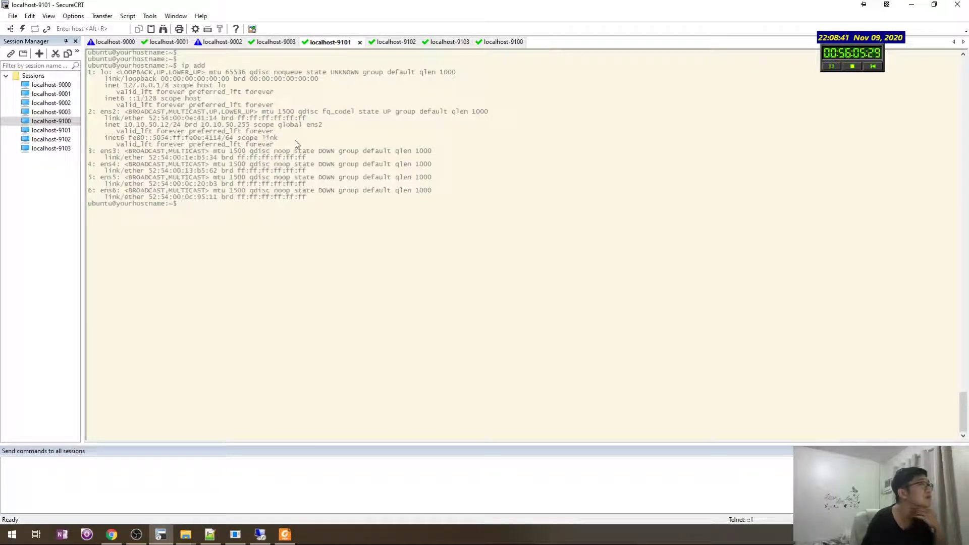
Select the ip add output, then examine the cloud-init comment block in the Notepad++ notes
drag(296, 142, 226, 105)
click(377, 205)
key(alt+Tab)
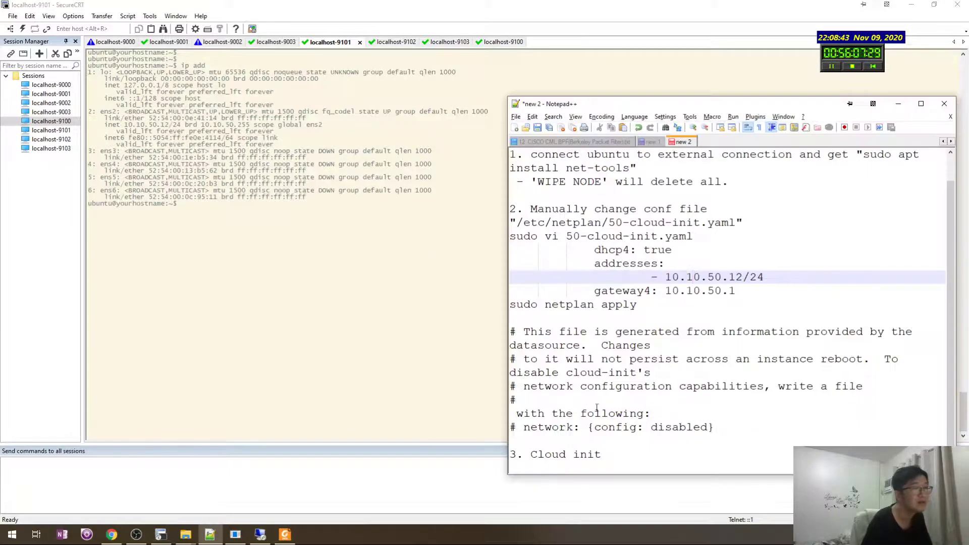
click(605, 413)
drag(604, 403, 533, 321)
click(561, 334)
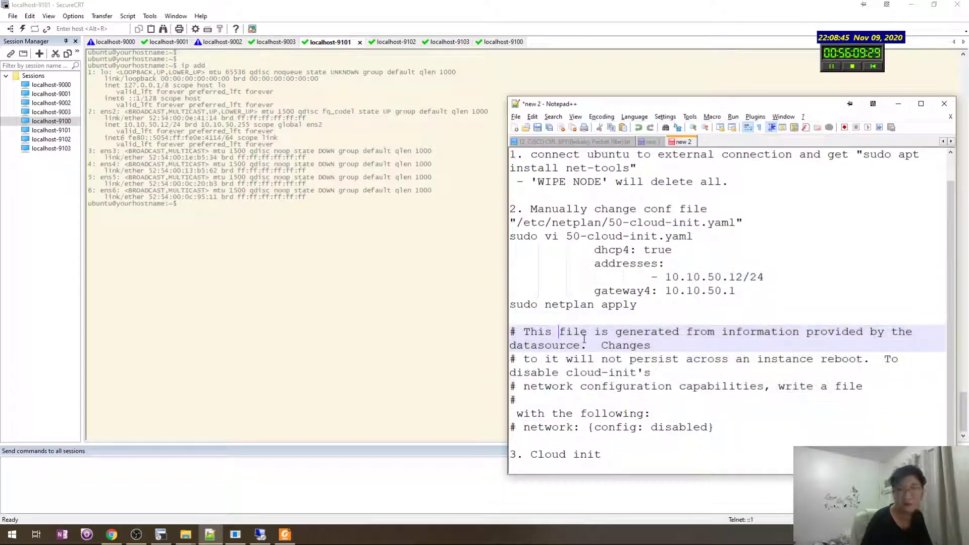
mouse_move(585, 439)
mouse_down()
mouse_move(549, 320)
mouse_move(601, 441)
mouse_up()
click(572, 333)
click(649, 440)
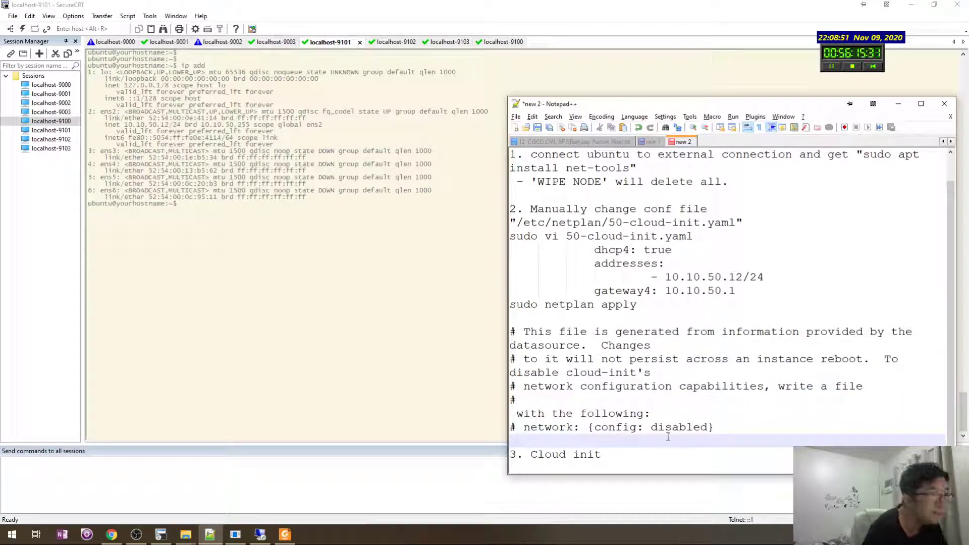
drag(668, 437, 565, 316)
click(594, 386)
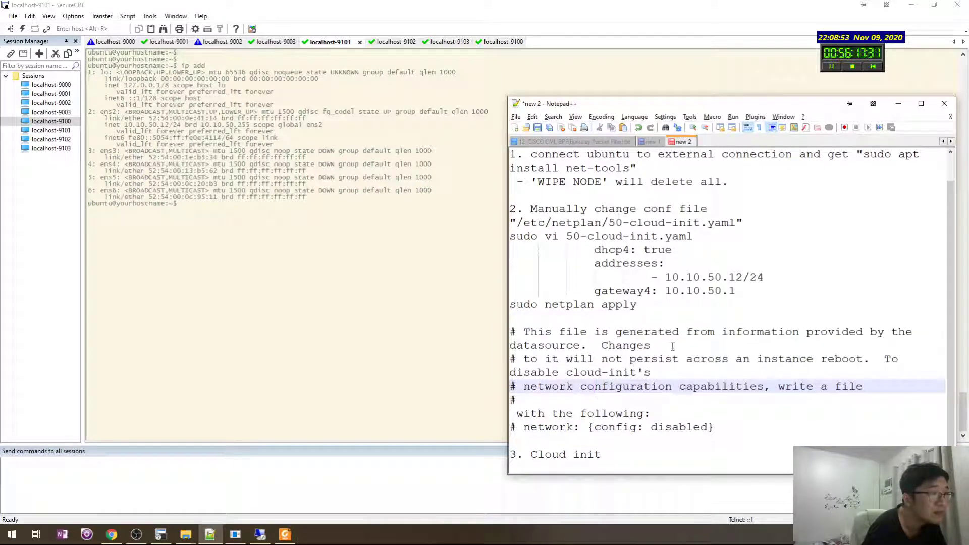
drag(673, 347, 600, 360)
click(674, 371)
Glance at SecureCRT, then re-examine the network configuration and 'with the following:' comment lines
click(431, 306)
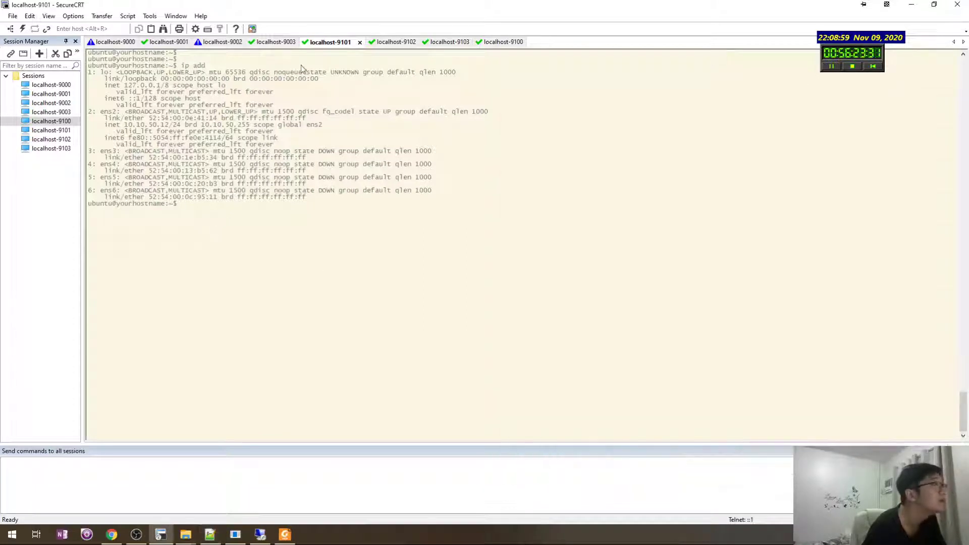
key(alt+Tab)
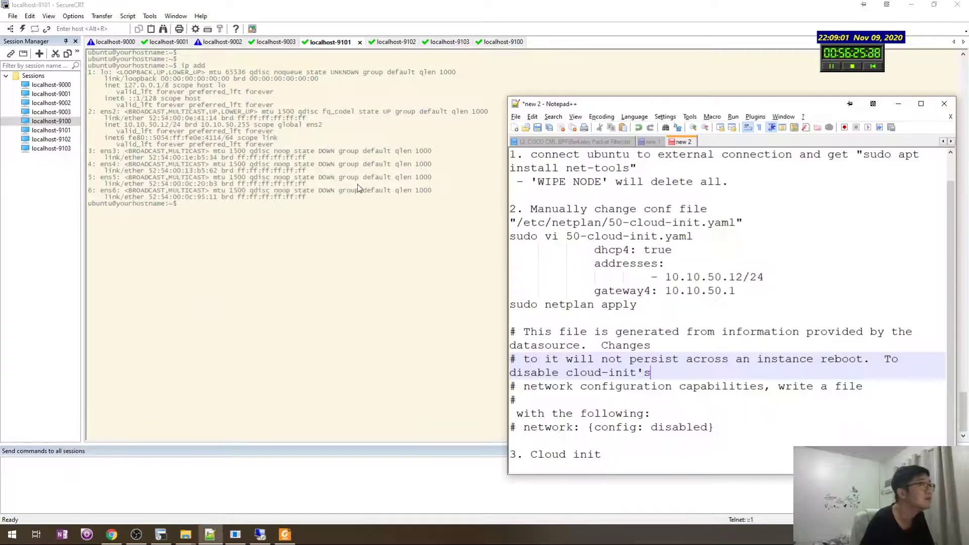
click(641, 388)
click(707, 399)
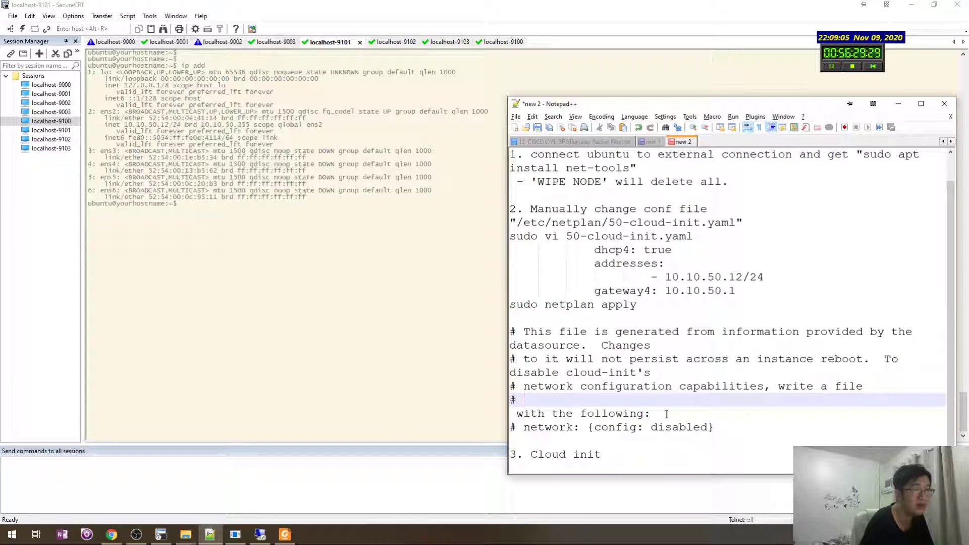
drag(667, 414, 591, 365)
click(634, 396)
click(680, 423)
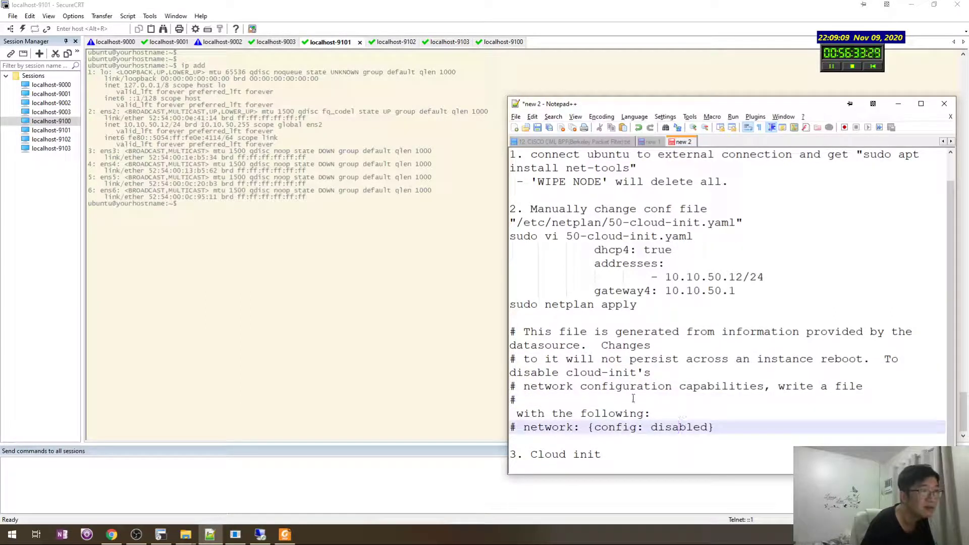
click(669, 412)
click(688, 403)
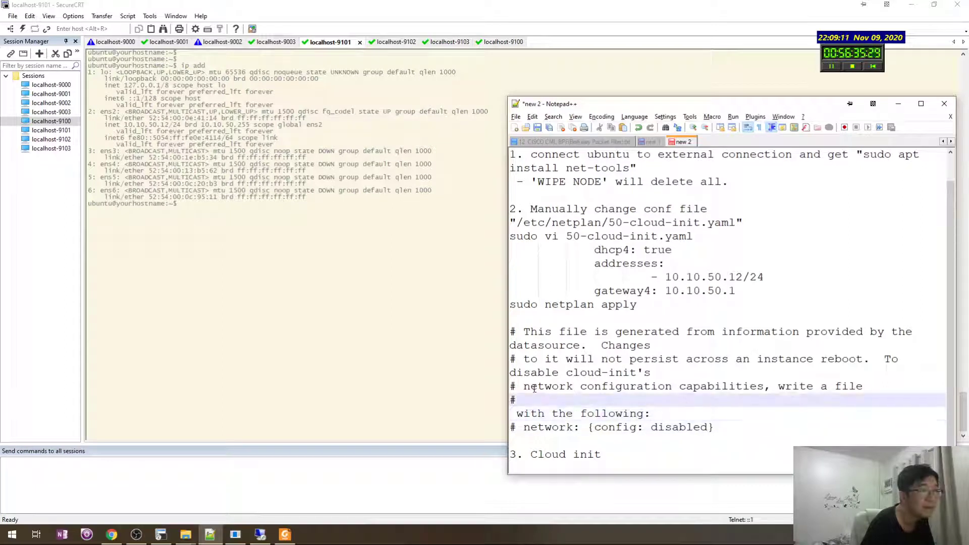
drag(524, 387, 746, 386)
click(661, 372)
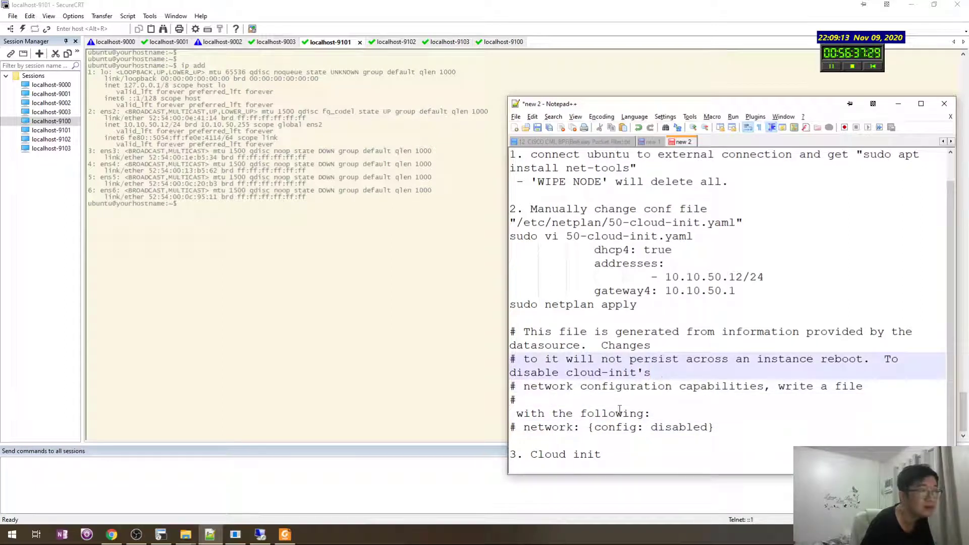
drag(617, 415, 618, 423)
click(676, 411)
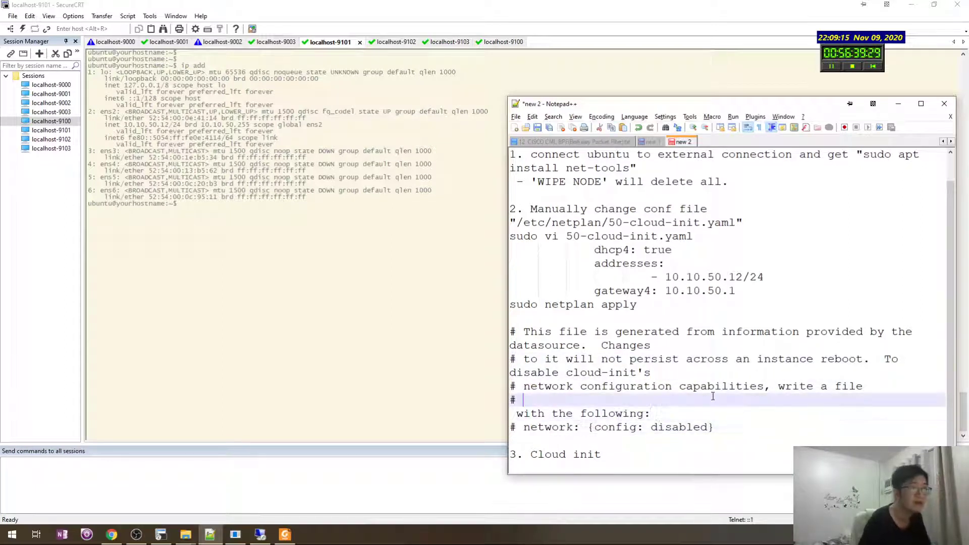
Undo edits to restore the 99-disable-network-config.cfg path line and set dhcp4 back to true
key(ctrl+z)
text(rue)
click(684, 402)
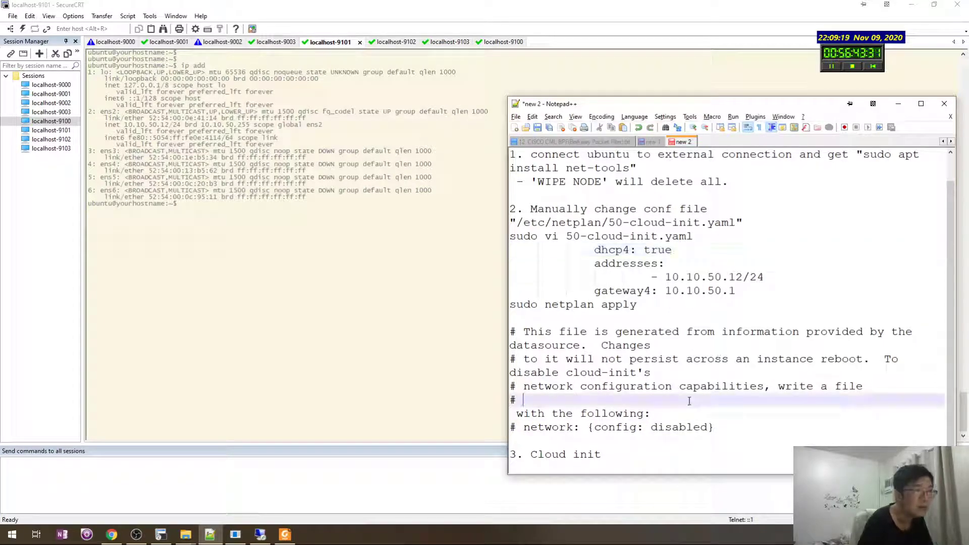
key(ctrl+z)
key(ctrl+z)
key(ctrl+z)
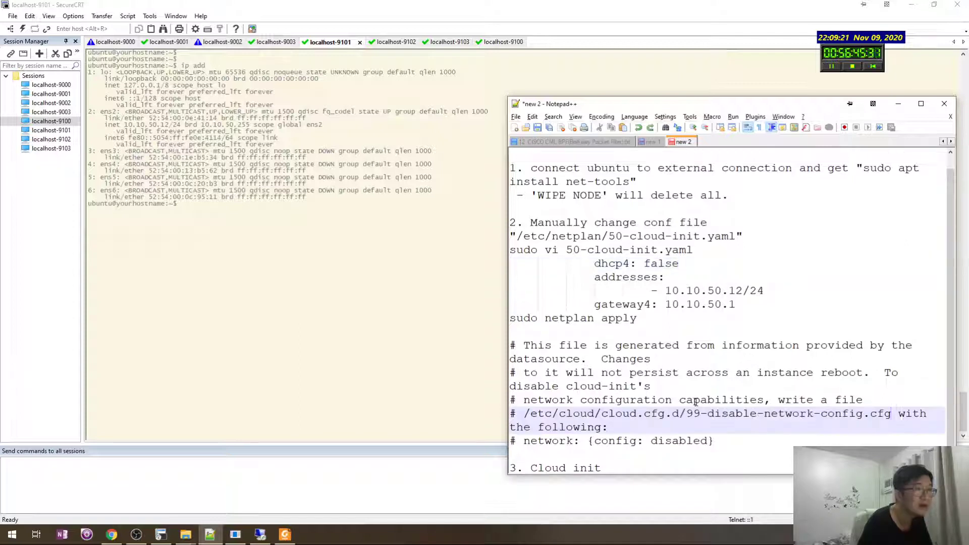
drag(629, 427, 891, 414)
click(539, 415)
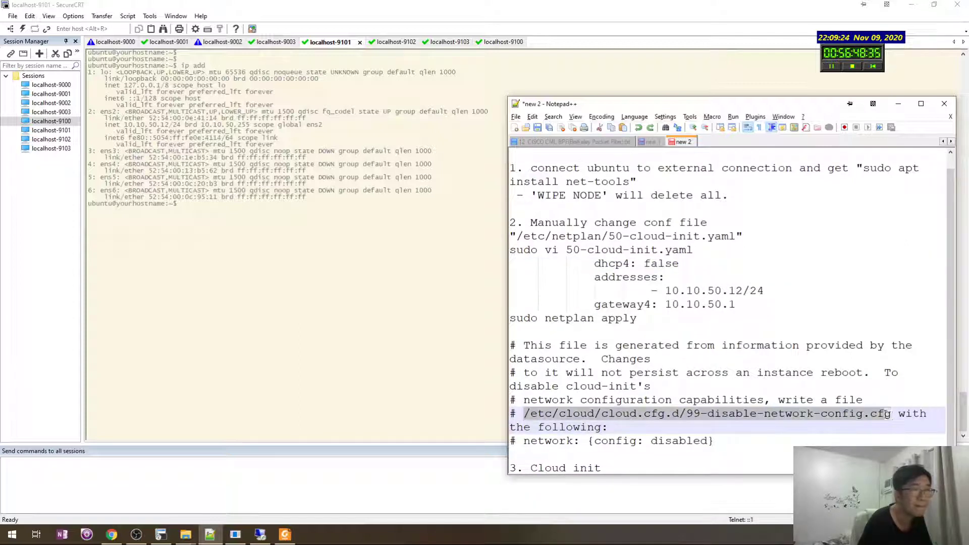
double_click(659, 263)
text(true)
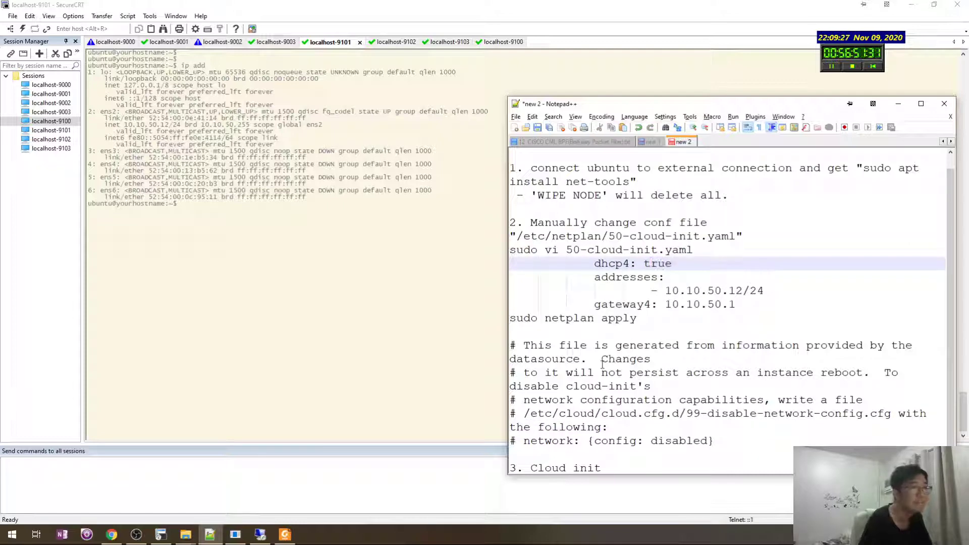
click(325, 307)
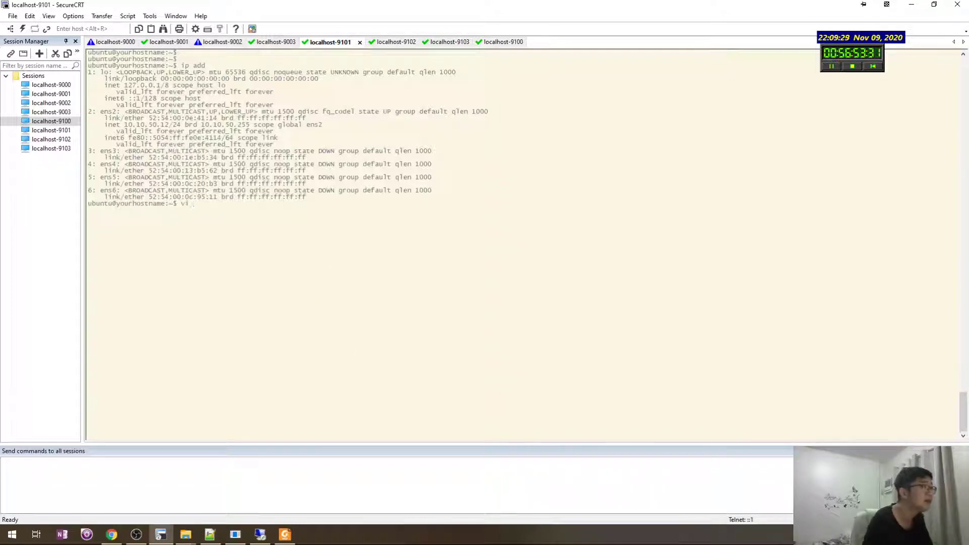
Run cat on /etc/cloud/cloud.cfg.d/99-disable-network-config.cfg, confirming the file doesn't exist
text(vi)
key(BackSpace)
key(BackSpace)
key(BackSpace)
text(cat)
right_click(391, 230)
key(Return)
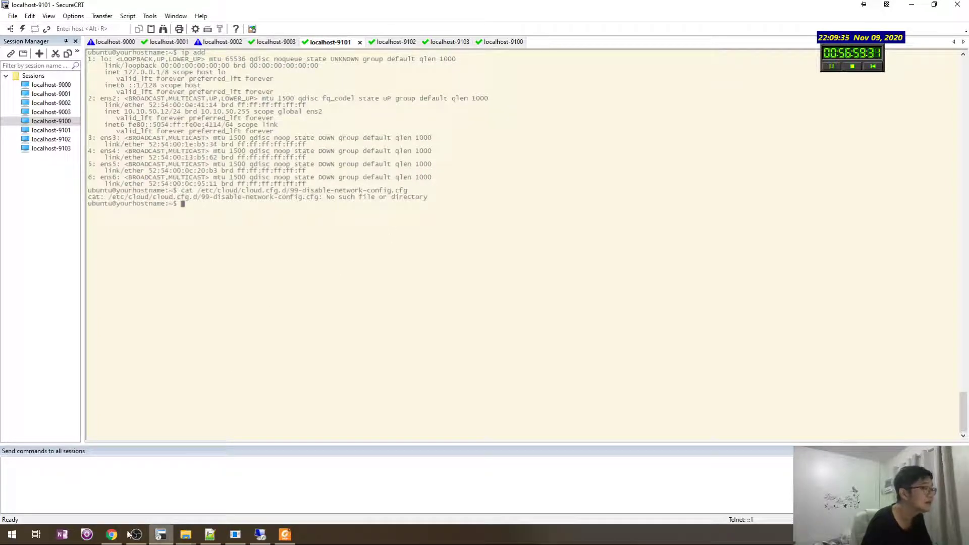
Restart the ubuntu-0_0 node from its action menu in the CML workbench and watch it boot
click(112, 534)
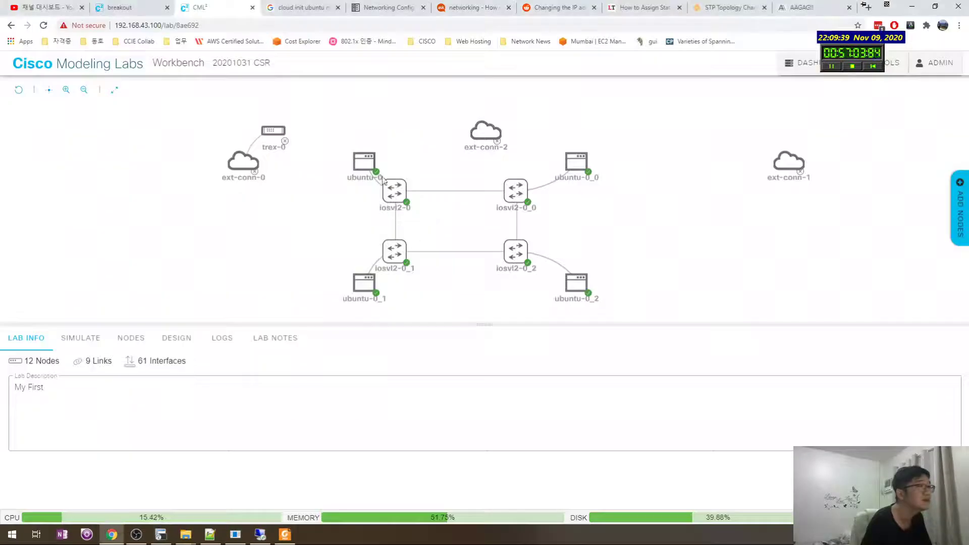
click(576, 162)
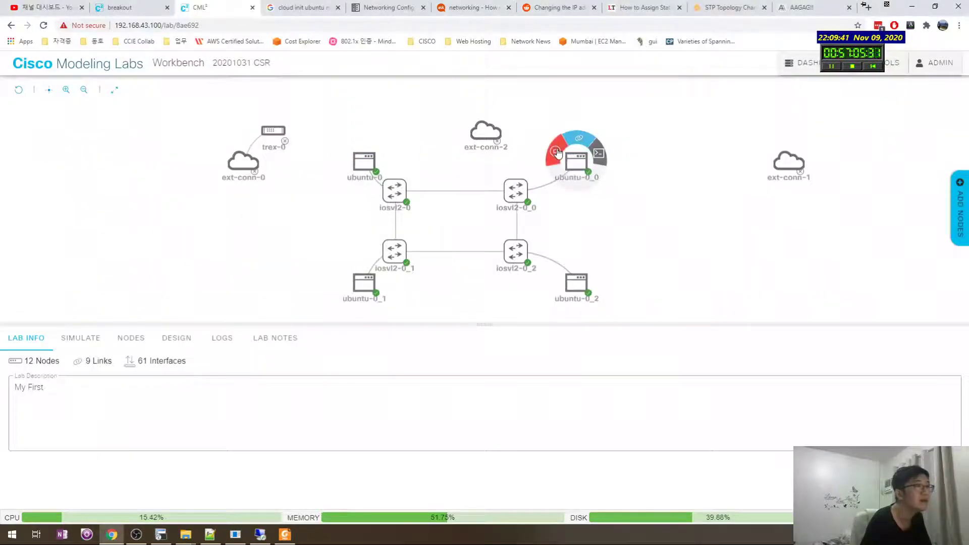
key(alt+Tab)
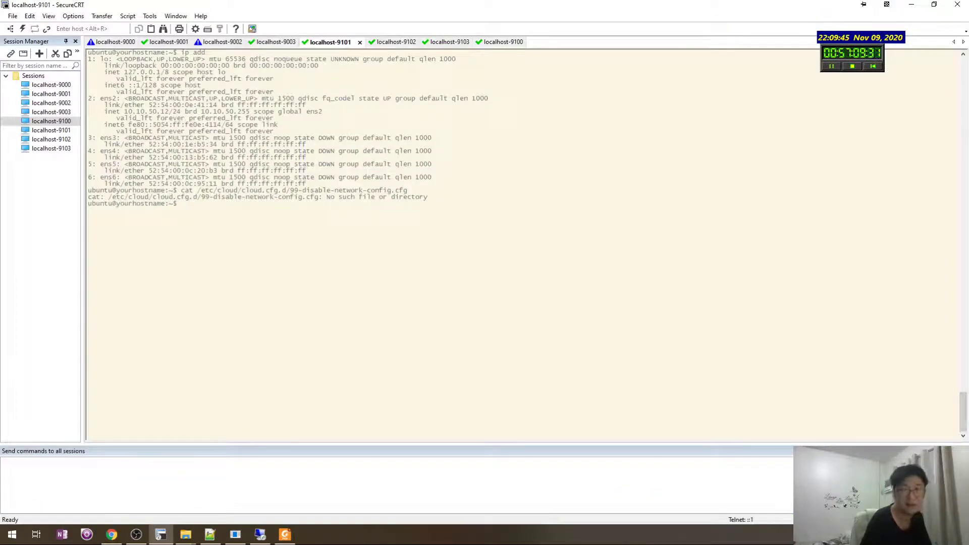
key(alt+Tab)
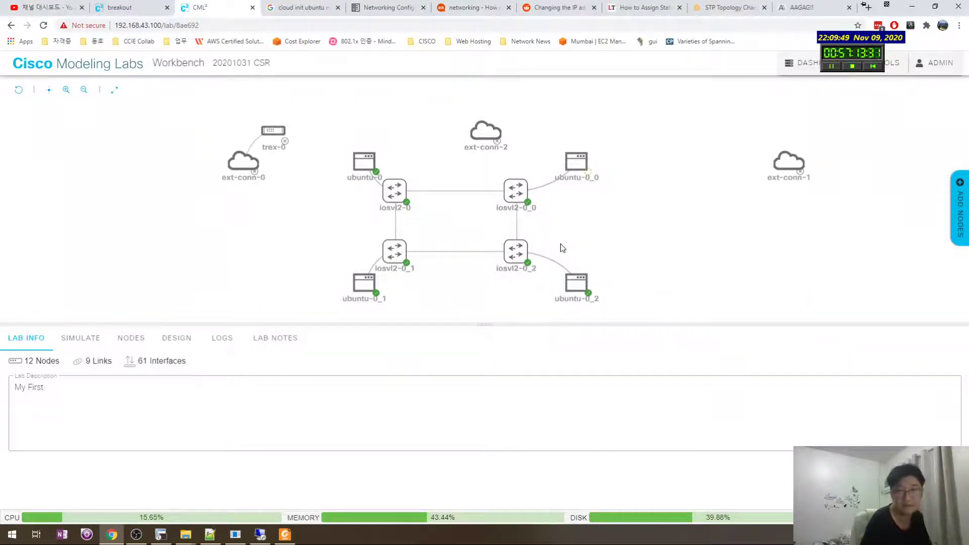
key(alt+Tab)
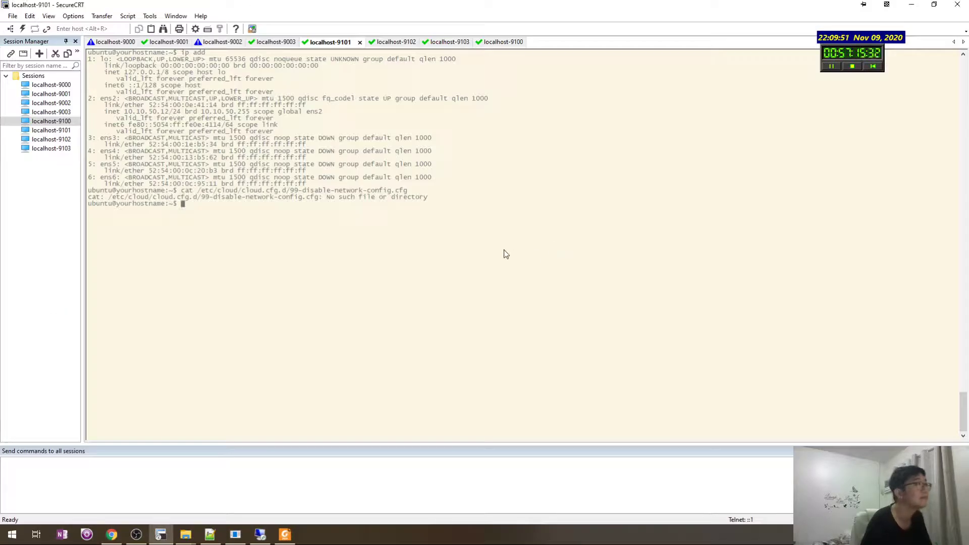
key(alt+Tab)
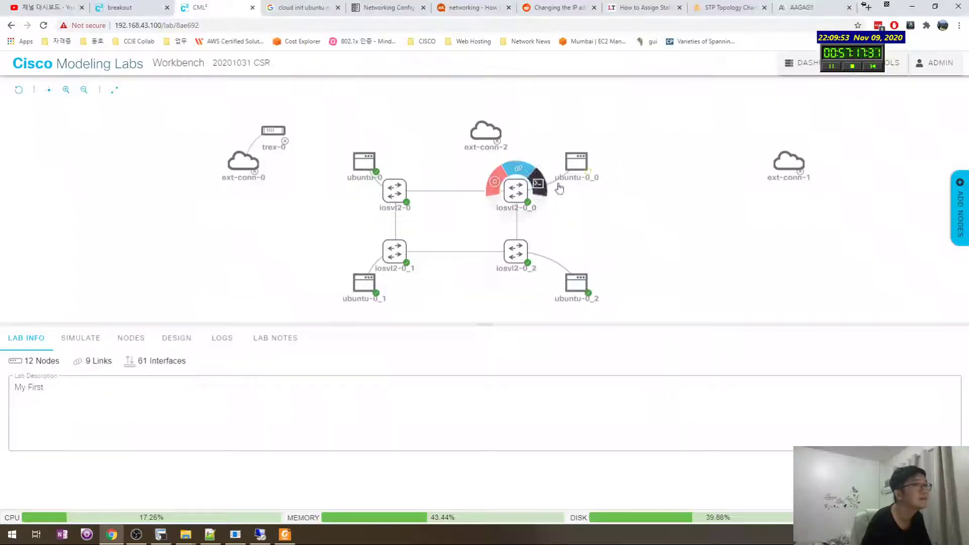
key(alt+Tab)
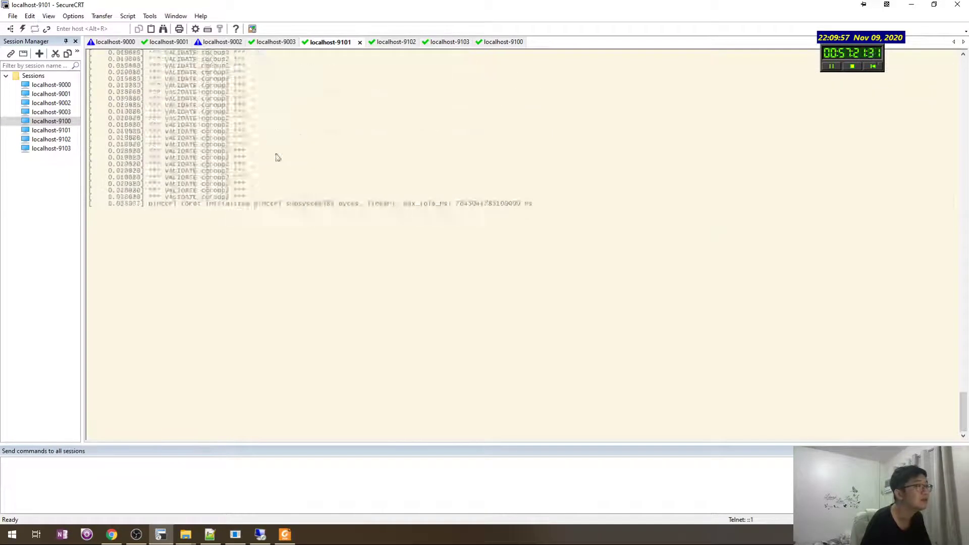
Log back in to the localhost-9101 node as ubuntu and run ip add to check ens2 is 10.10.50.12/24
key(alt+Tab)
key(alt+Tab)
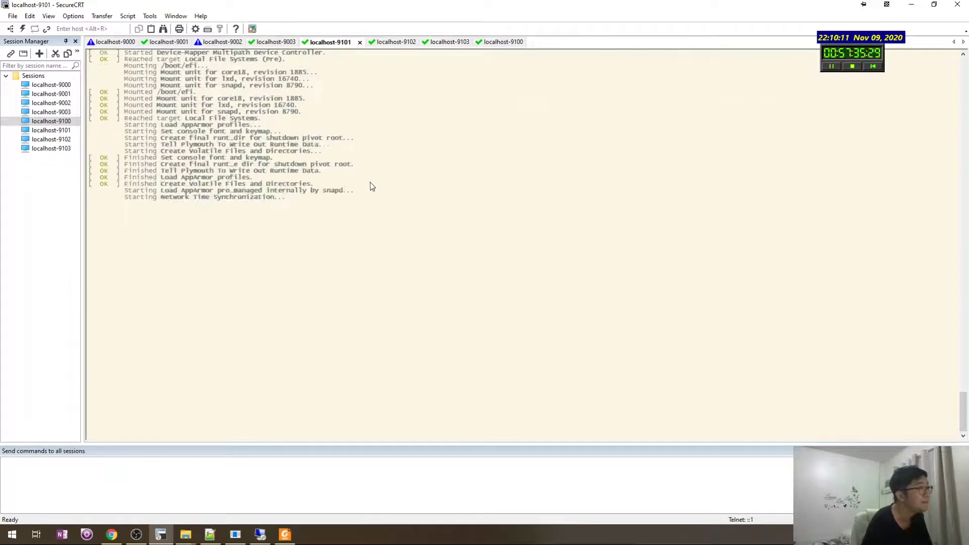
click(393, 42)
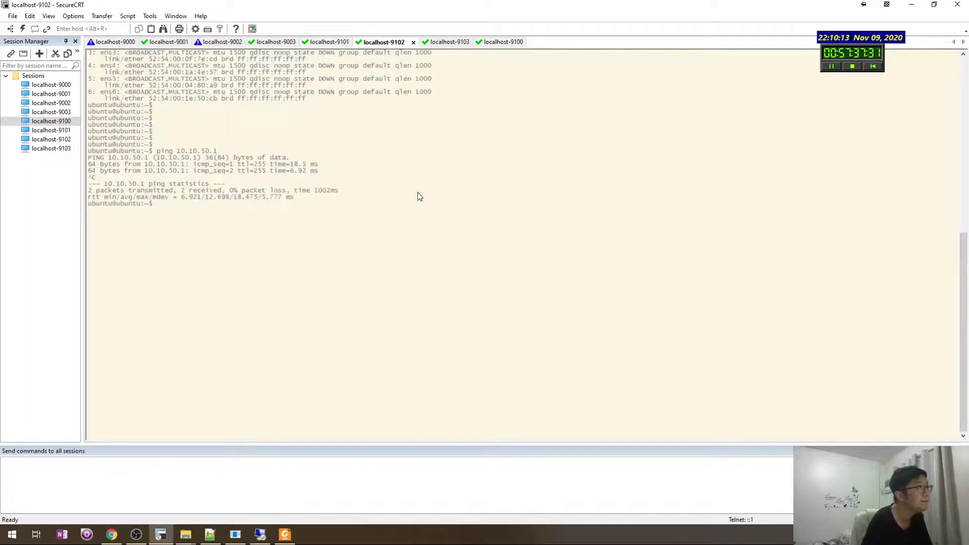
click(330, 42)
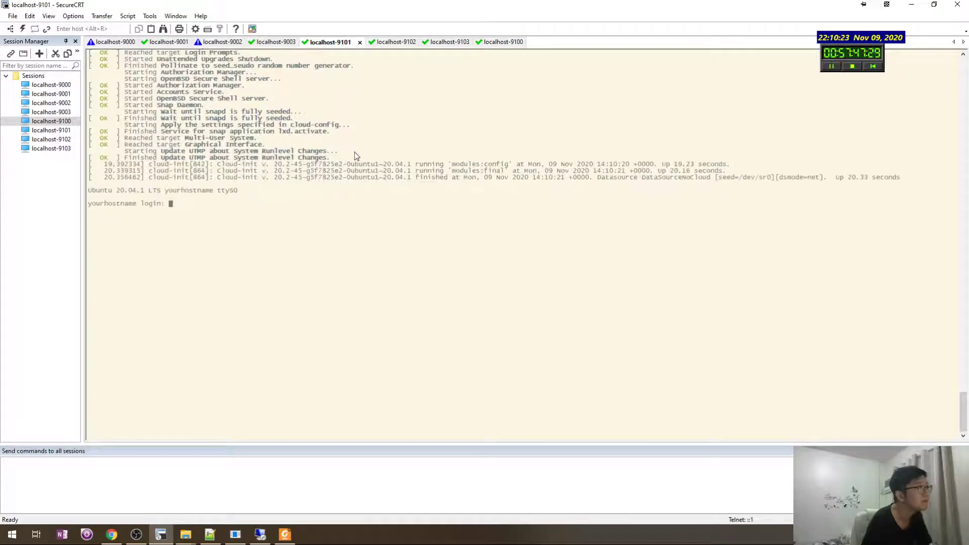
text(ubuntu)
key(Return)
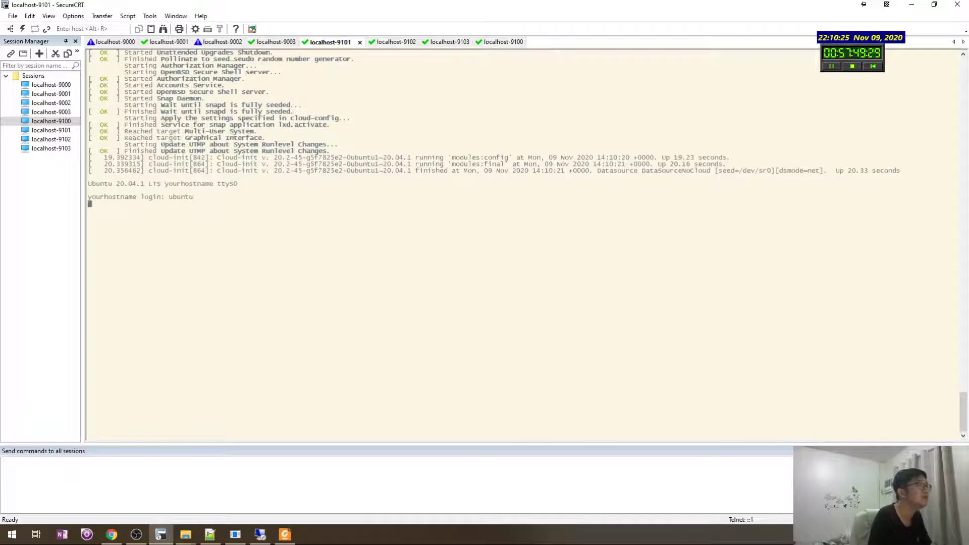
key(Return)
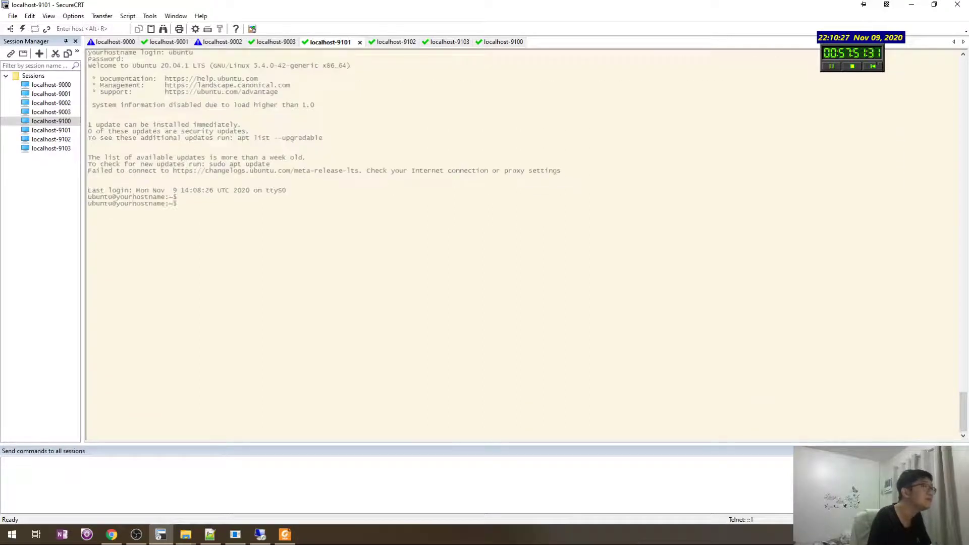
key(Return)
key(Return)
text(ip add)
key(Return)
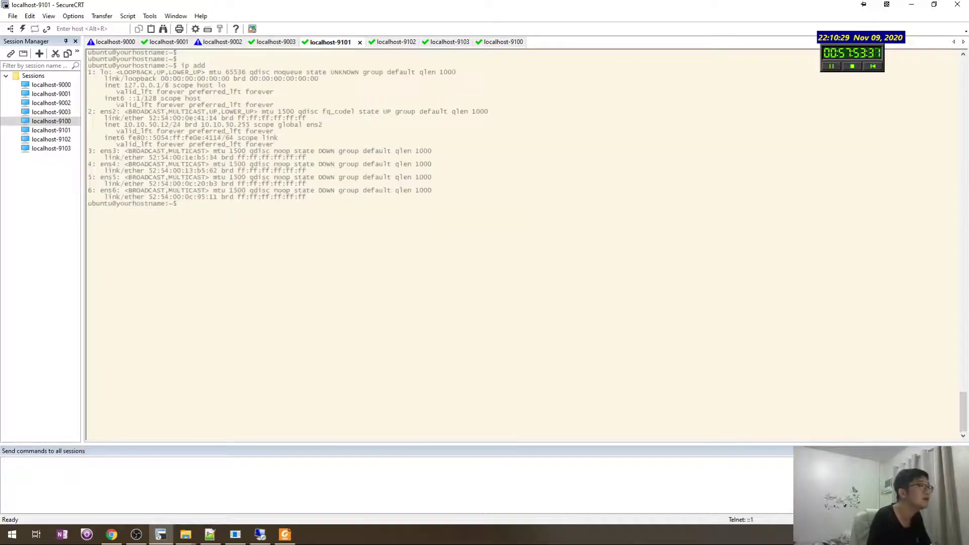
In Notepad++, add the line 'This option will be next time' beneath '3. Cloud init'
key(alt+Tab)
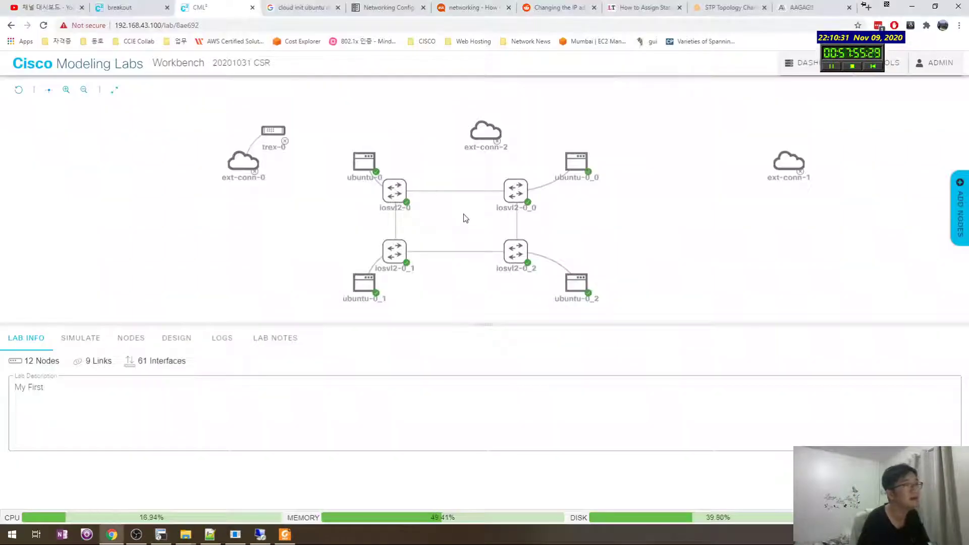
key(alt+Tab)
key(alt+Tab)
key(alt+Tab)
click(608, 428)
scroll(609, 429, down, 1)
click(637, 458)
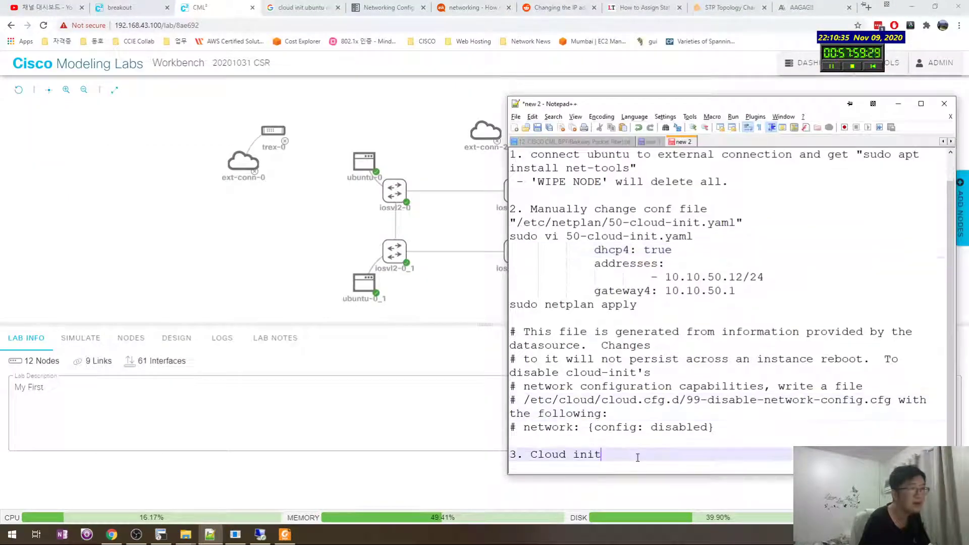
key(Return)
text(thi)
key(BackSpace)
key(BackSpace)
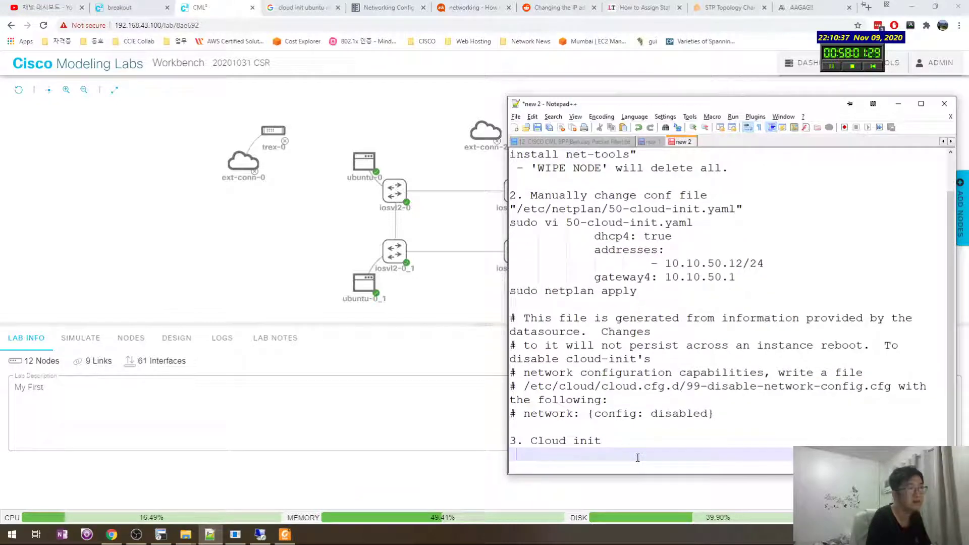
text(his option wil)
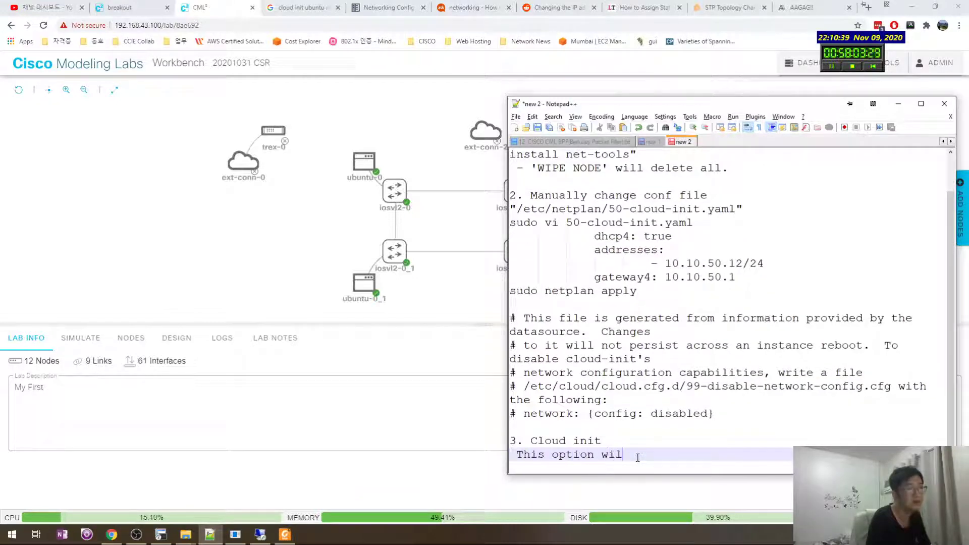
text(l be next time)
key(Return)
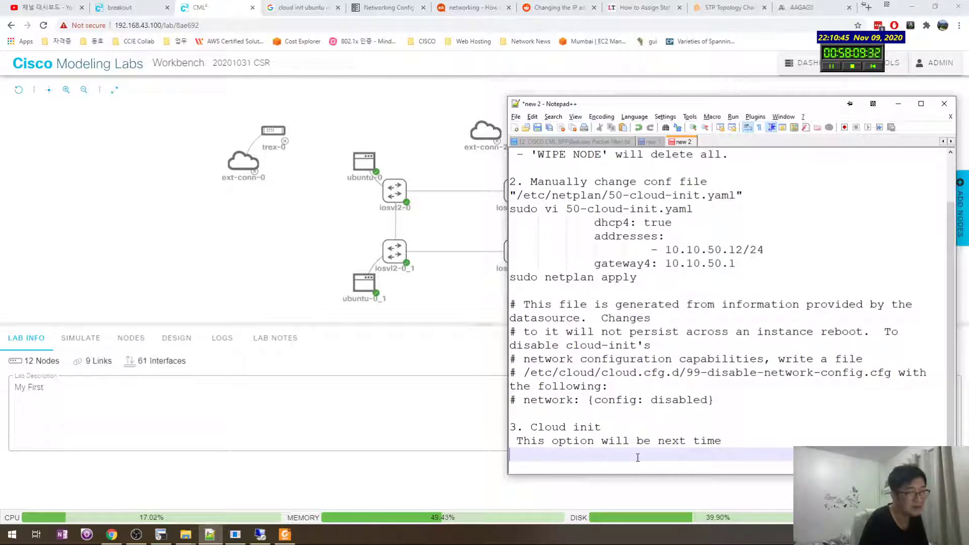
drag(717, 400, 559, 305)
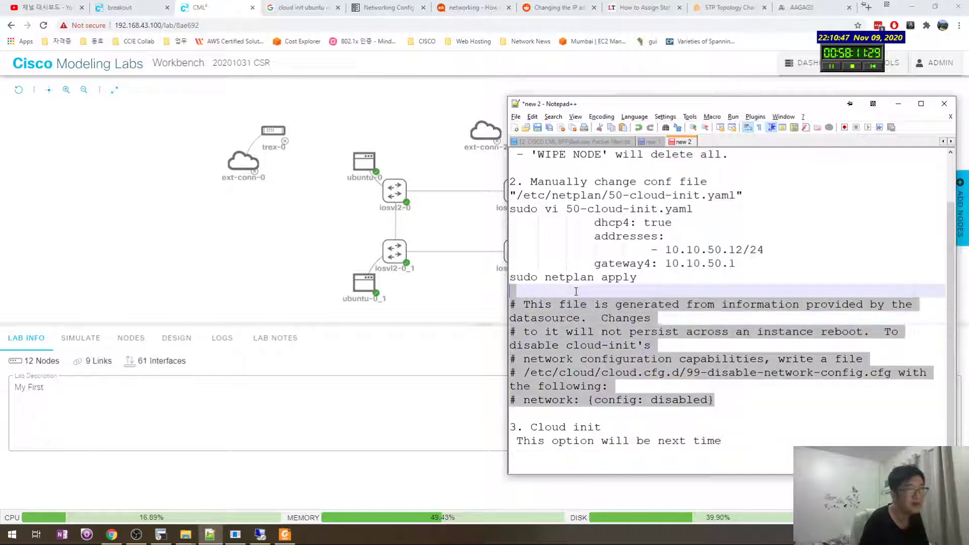
click(559, 306)
Select the ubuntu-0 node in the CML topology and show its cloud-config
drag(574, 416, 685, 456)
click(673, 458)
click(376, 357)
click(364, 162)
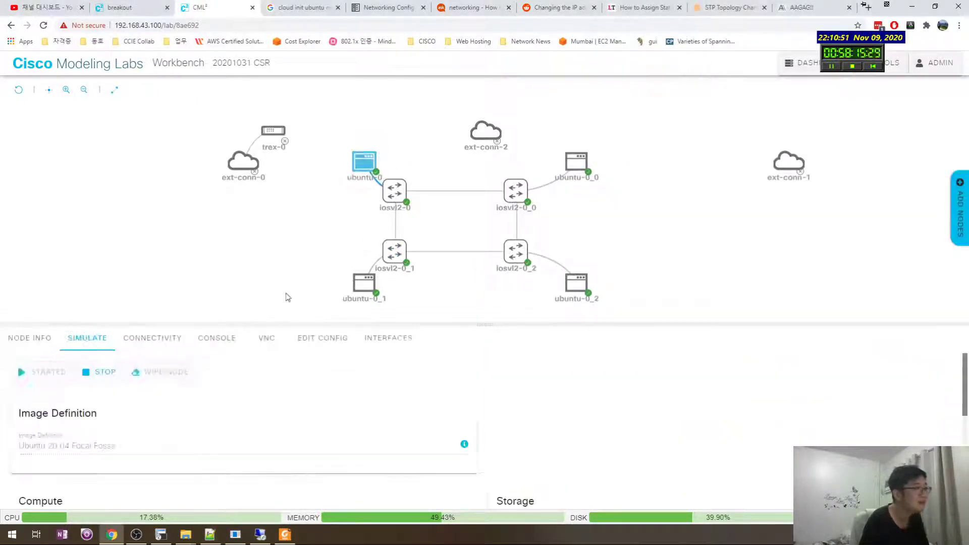
click(323, 347)
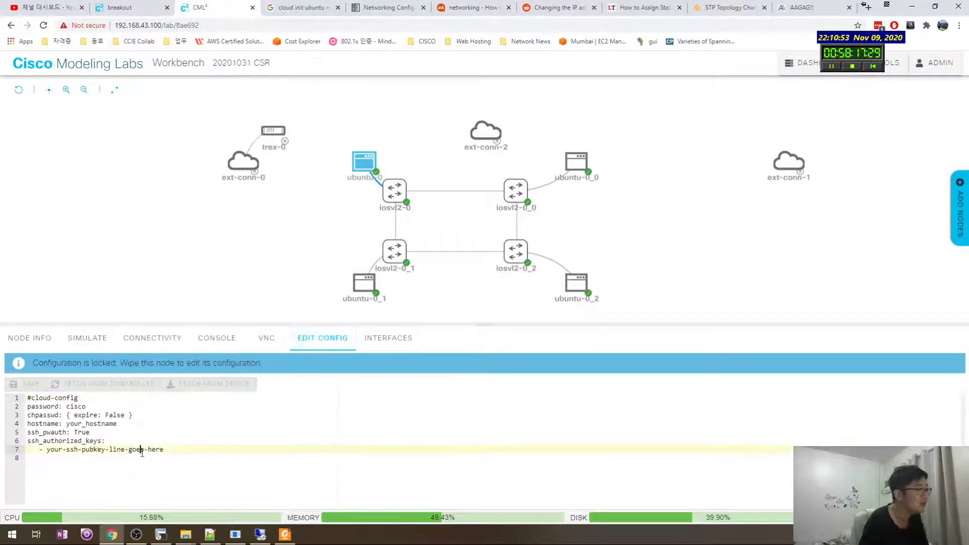
drag(186, 456, 216, 444)
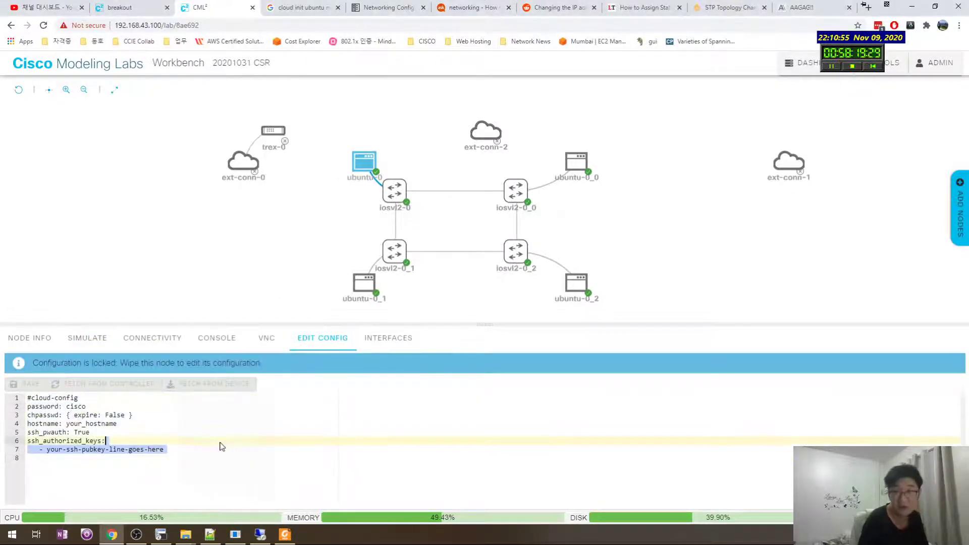
Append 'manually' to the notes title so it reads 'Ubuntu IP address Change manually'
key(alt+Tab)
click(680, 400)
scroll(689, 343, up, 2)
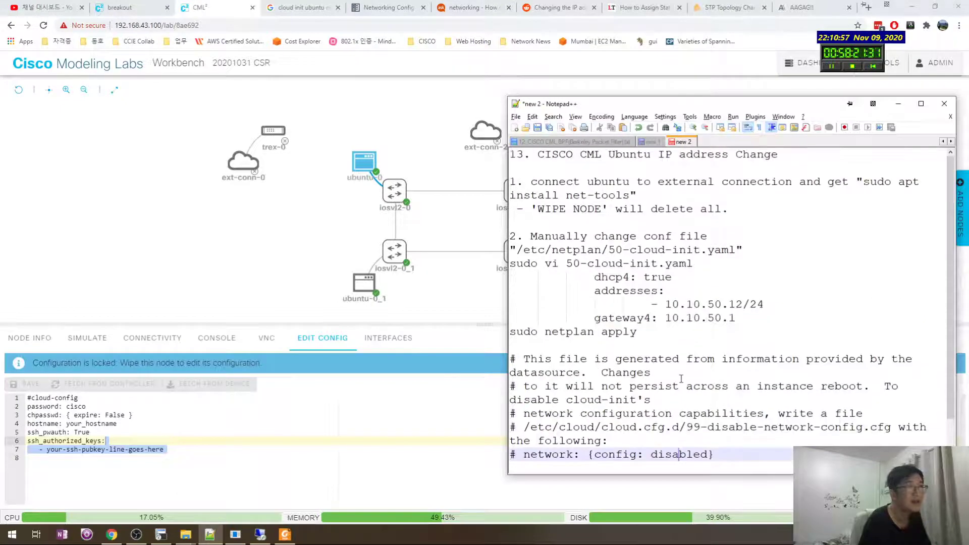
click(789, 154)
text(manuy)
key(BackSpace)
key(BackSpace)
key(BackSpace)
key(BackSpace)
key(BackSpace)
text(manually)
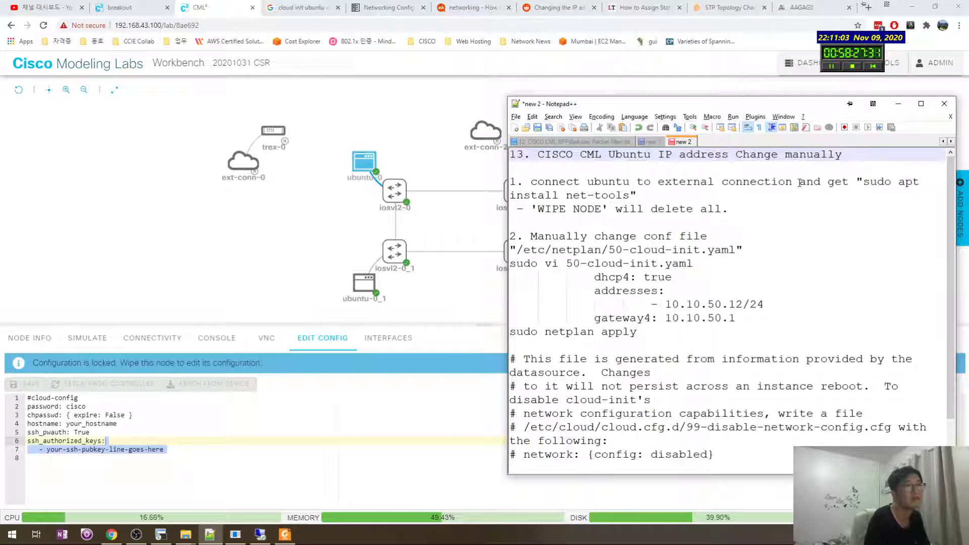
Review the netplan and cloud-init steps in the notes, then return to the lab topology
key(Down)
key(Down)
key(Down)
key(Down)
key(Down)
key(Down)
key(Down)
key(Down)
key(Down)
key(Down)
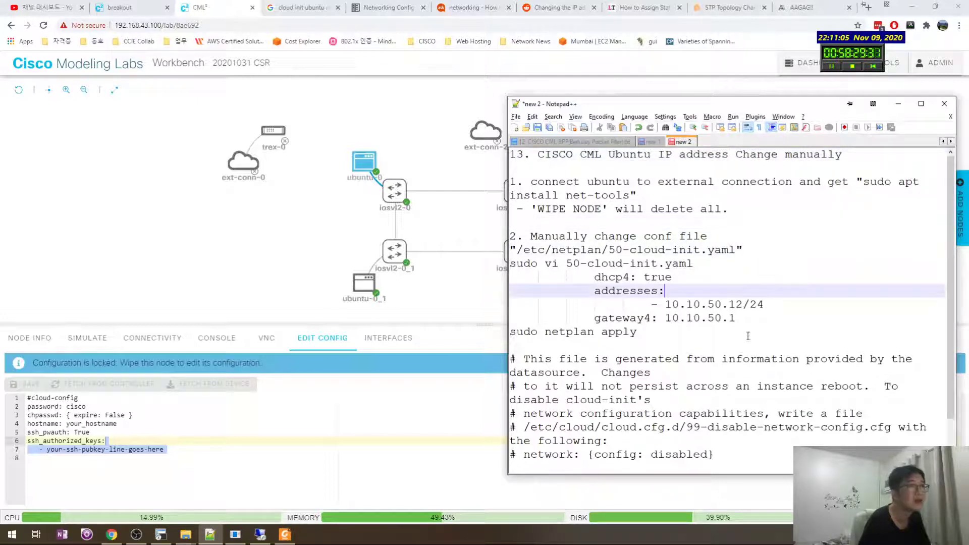
click(678, 252)
click(758, 220)
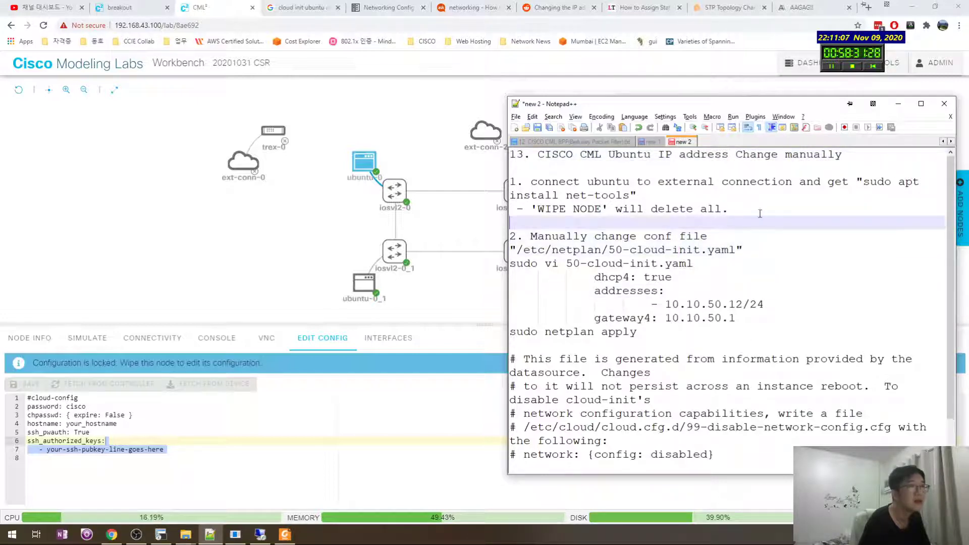
click(761, 212)
click(763, 237)
click(754, 259)
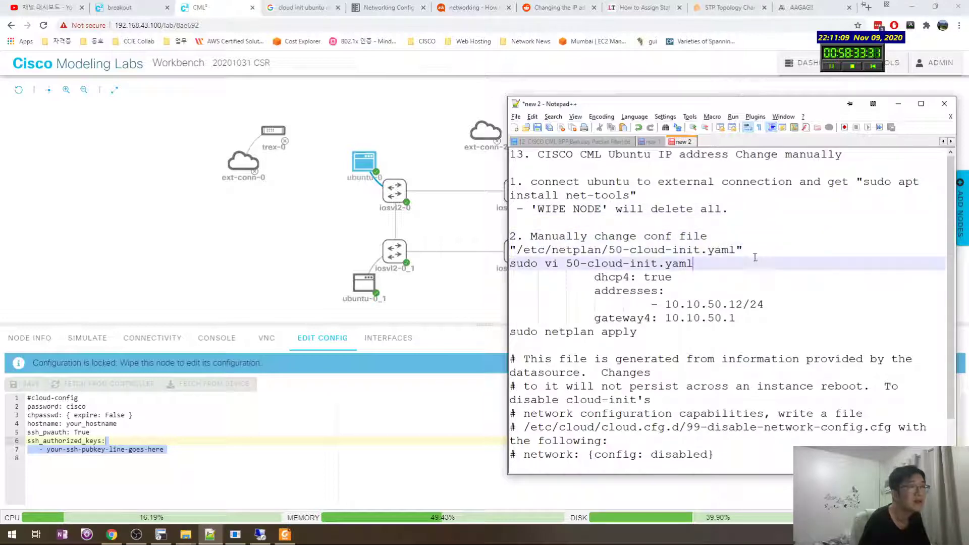
click(512, 236)
click(656, 374)
scroll(658, 384, down, 1)
click(654, 387)
click(701, 408)
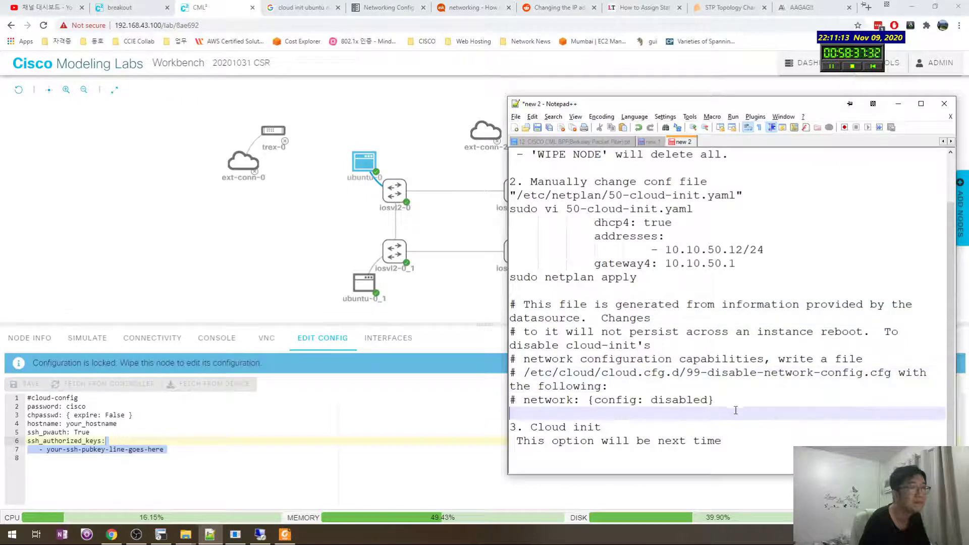
drag(736, 410, 525, 400)
click(529, 414)
click(434, 225)
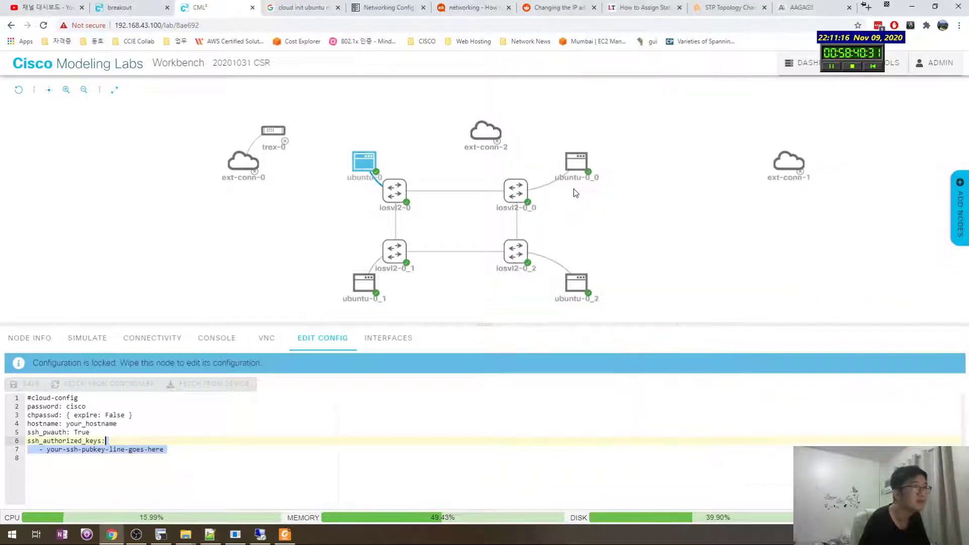
Ping the 10.10.50.1 gateway from the localhost-9101 Ubuntu session
click(338, 236)
key(alt+Tab)
key(alt+Tab)
key(alt+Tab)
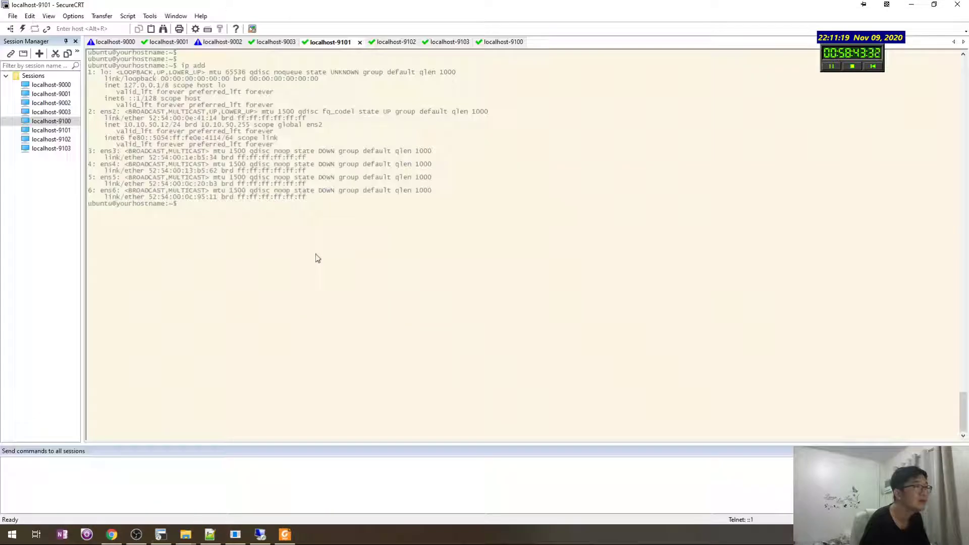
key(ctrl+Tab)
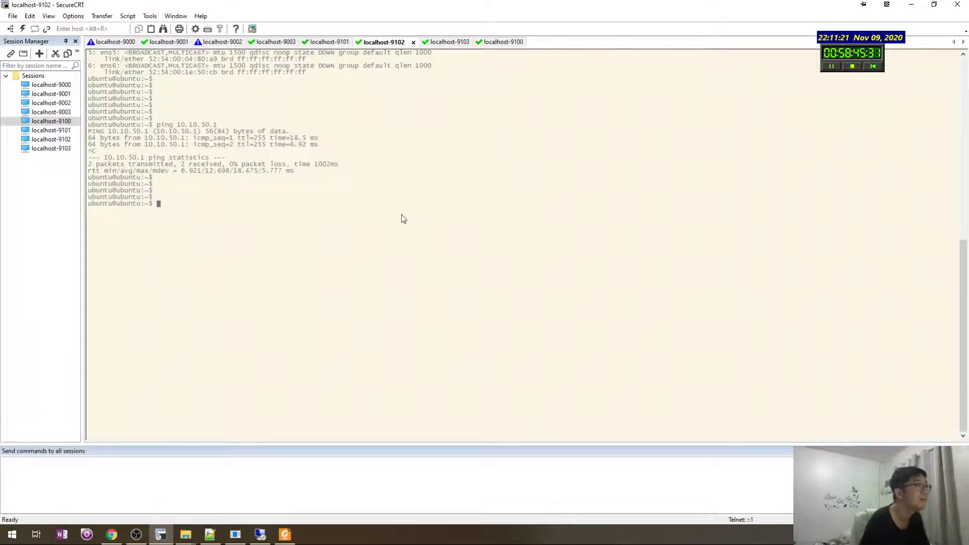
key(ctrl+shift+Tab)
key(Return)
key(Return)
key(Return)
text(ping 10.10.50.1)
key(Return)
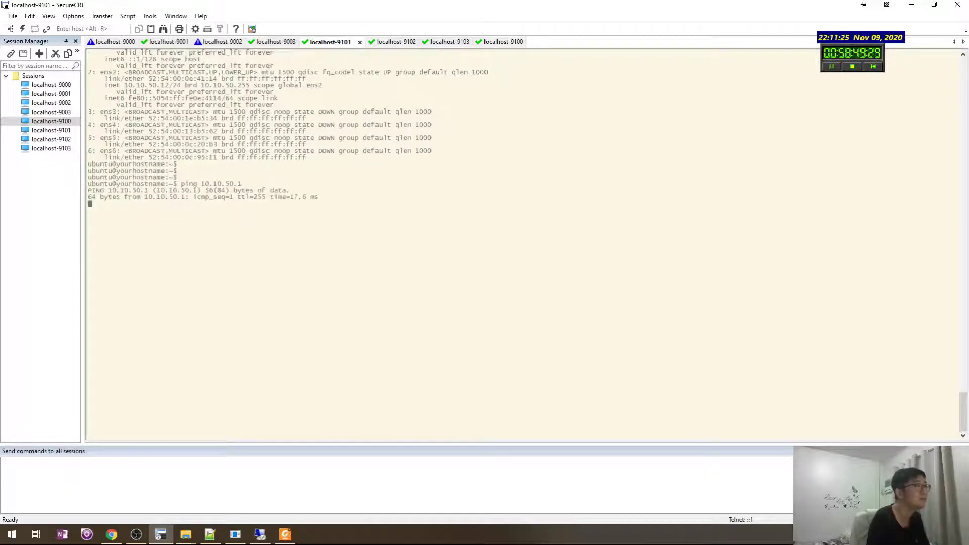
Run the same 10.10.50.1 gateway ping from the localhost-9102 and localhost-9100 sessions
key(ctrl+Tab)
key(Return)
key(Return)
text(ping 10.10.5)
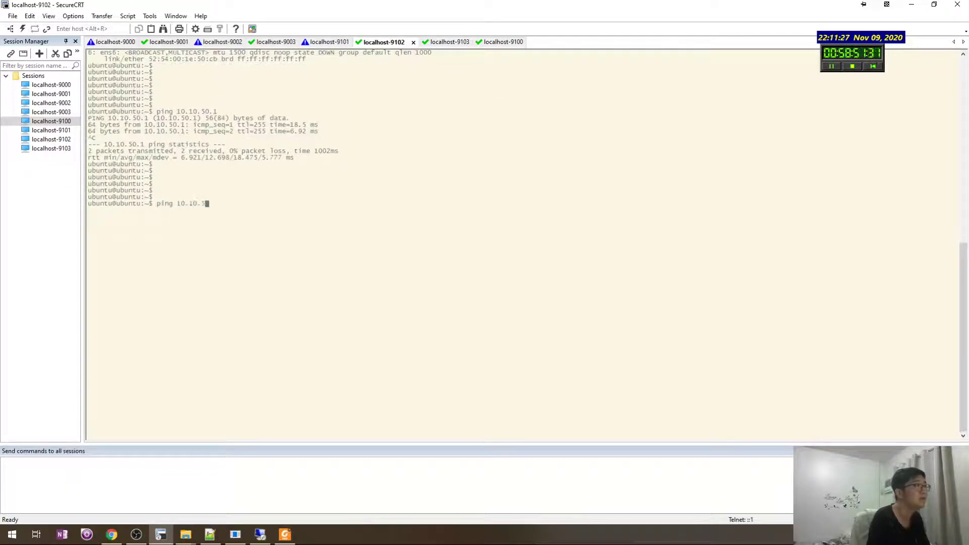
text(0.1)
key(Return)
key(ctrl+Tab)
key(ctrl+Tab)
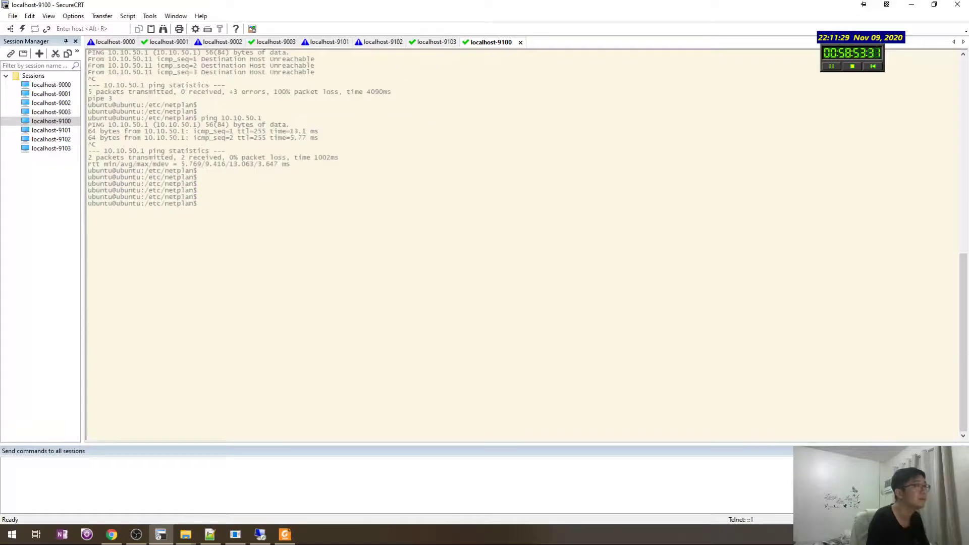
text(ping 10.10.50.1)
key(Return)
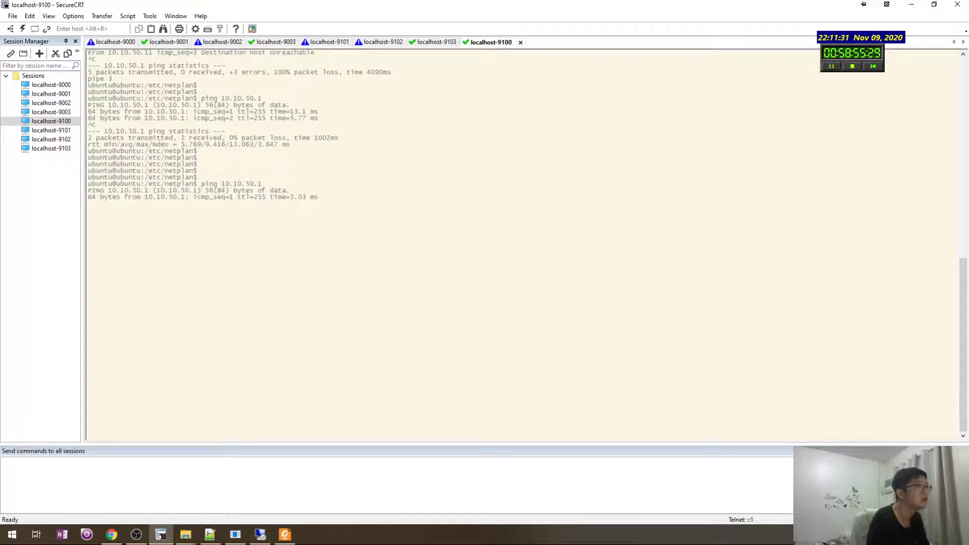
key(Return)
key(Return)
key(Return)
On localhost-9103, start the command 'vi /etc/netplan/' to edit the netplan file
key(ctrl+shift+Tab)
key(Return)
key(Return)
key(Return)
key(Return)
text(vi /etc)
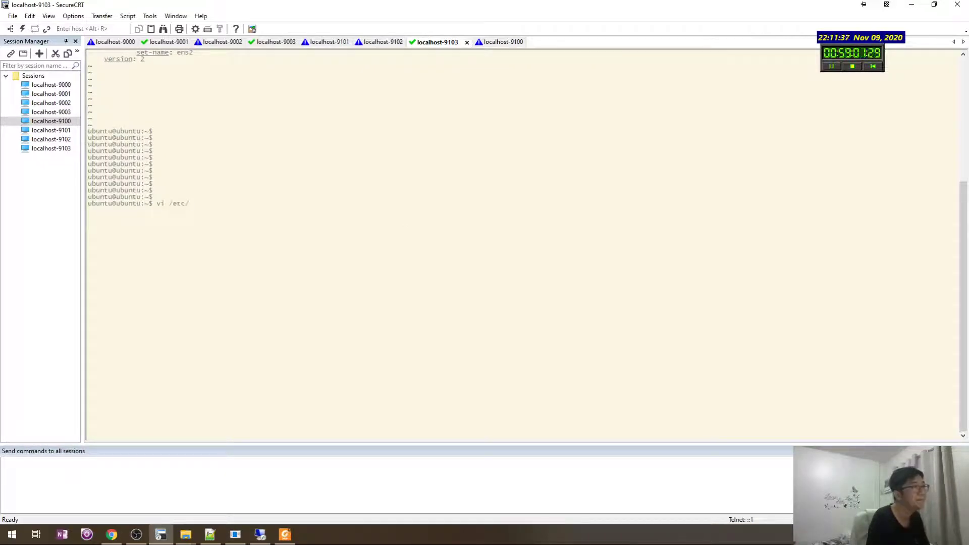
text(/netplan/)
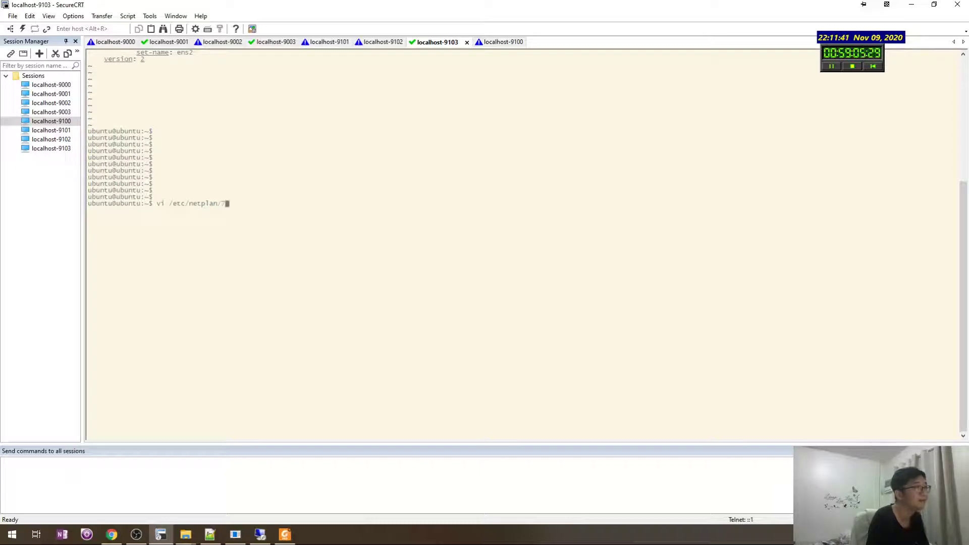
Open 50-cloud-init.yaml in vi and add addresses 10.10.50.14/24 and gateway4 10.10.50.1 under dhcp4
key(Tab)
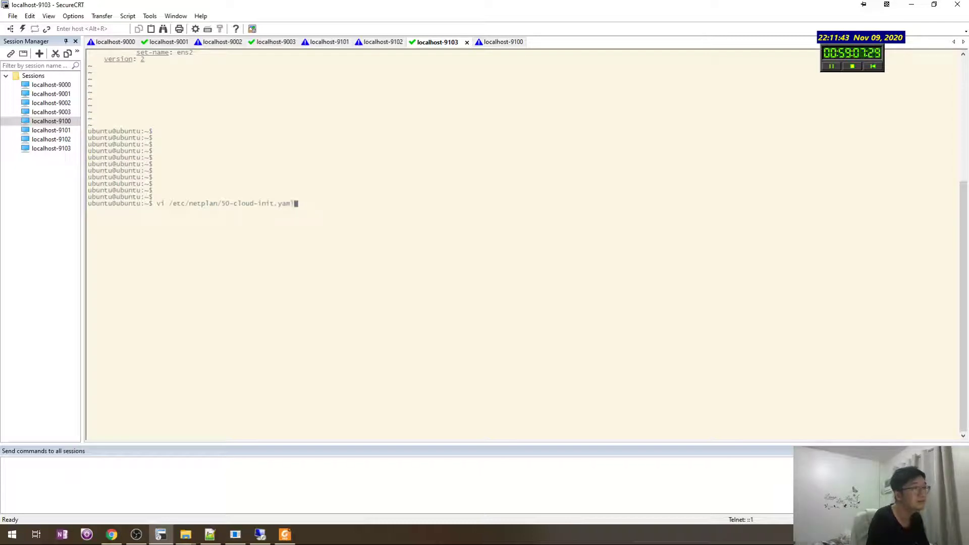
key(Return)
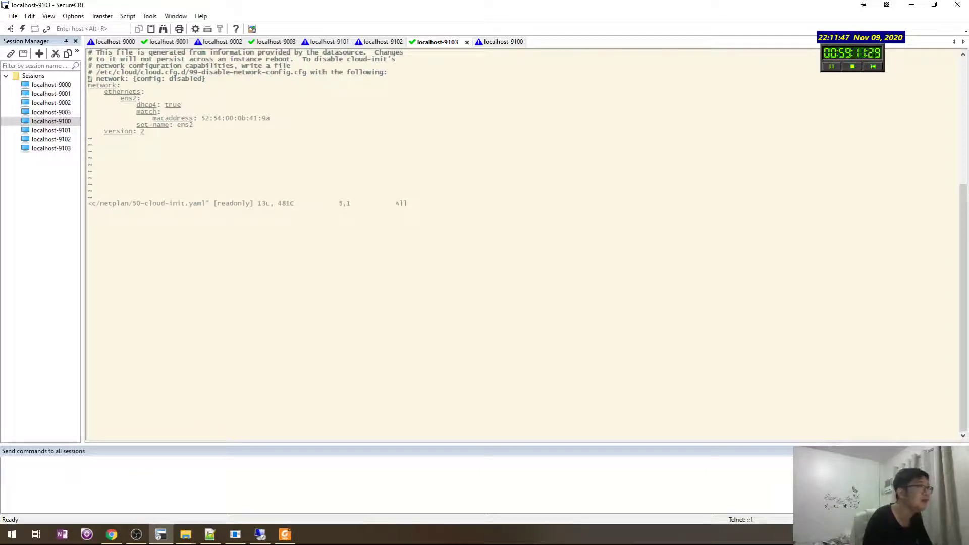
key(Right)
key(Right)
key(Right)
key(Right)
key(Right)
key(Right)
key(Right)
key(Right)
key(Right)
key(Right)
key(Right)
key(Right)
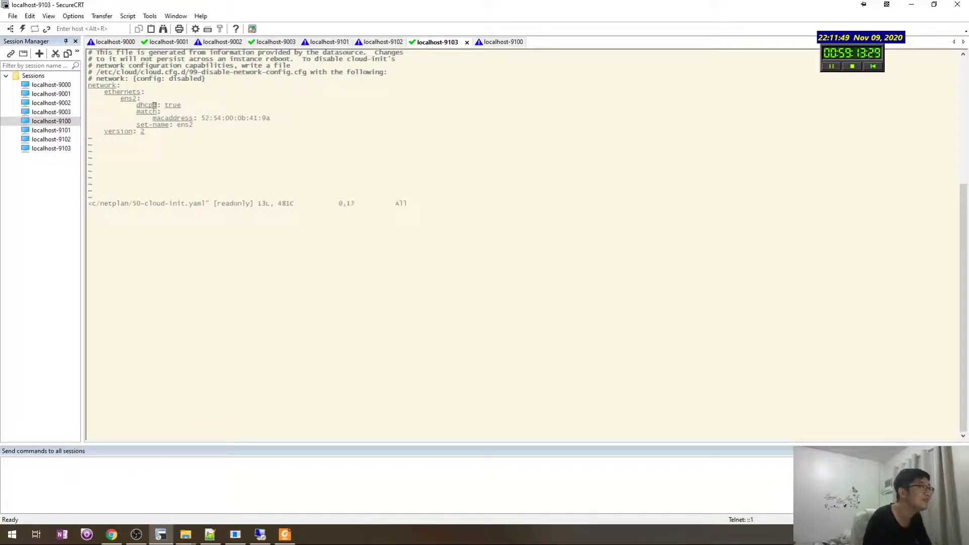
key(a)
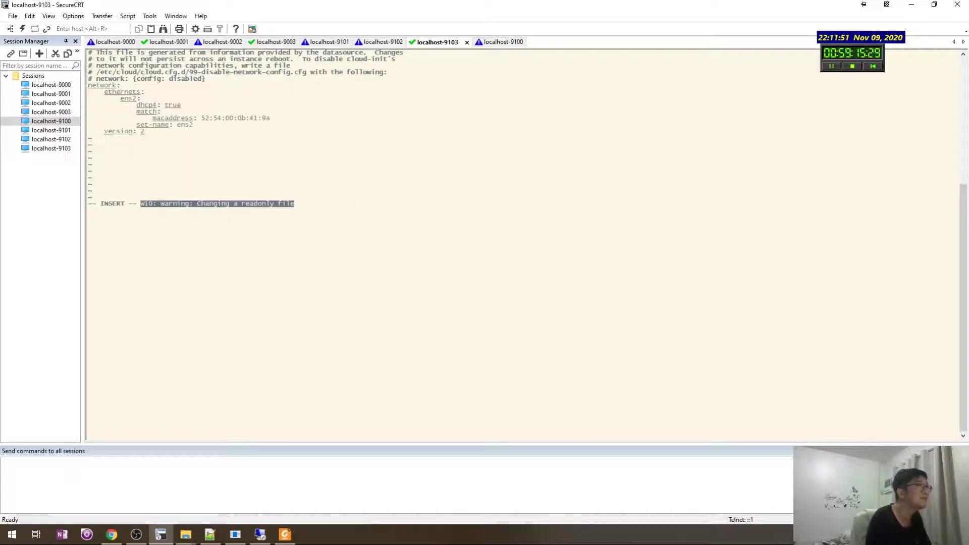
key(Return)
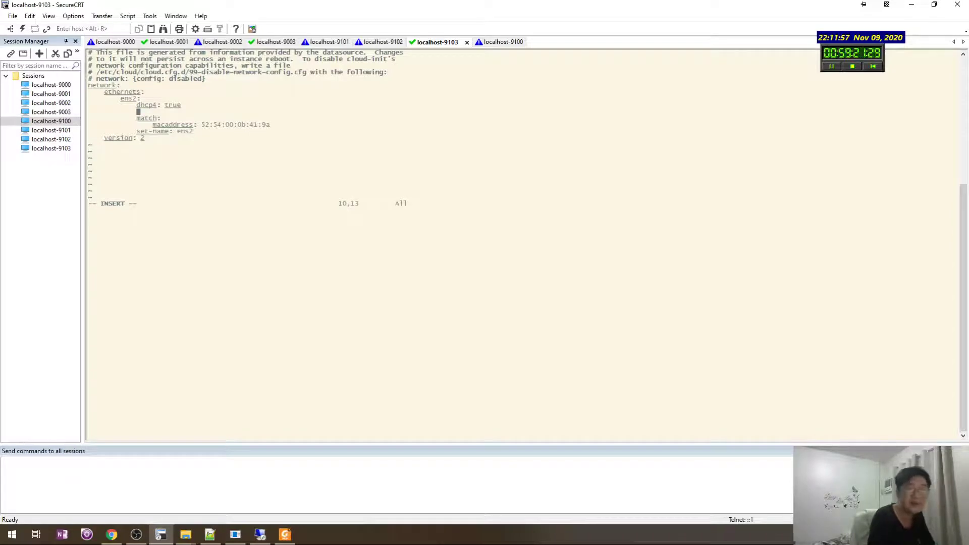
text(addresses )
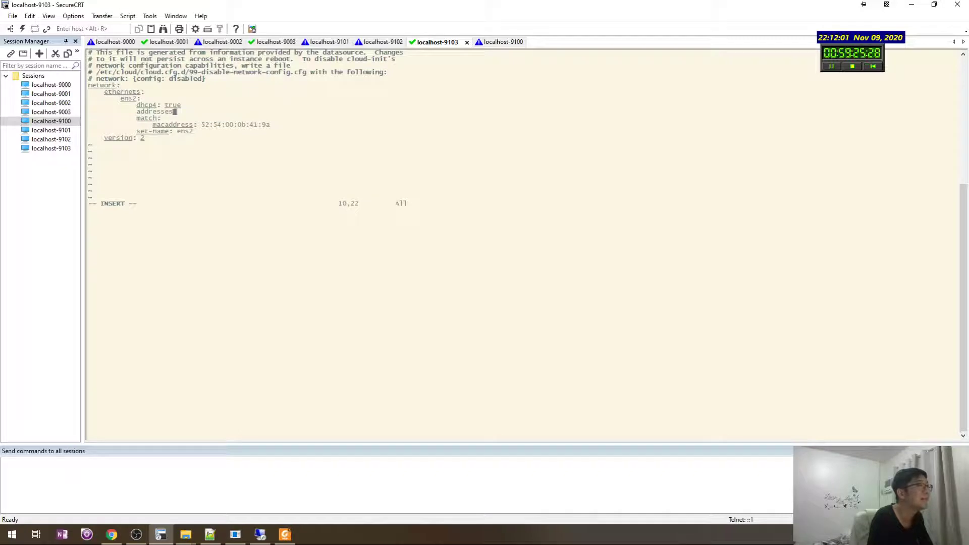
text(:)
key(Return)
text(- )
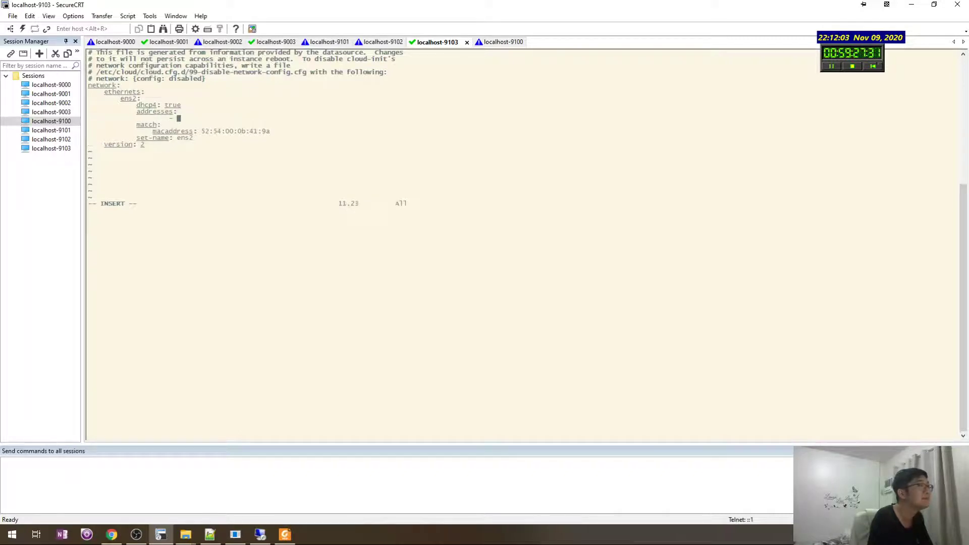
text(10.5)
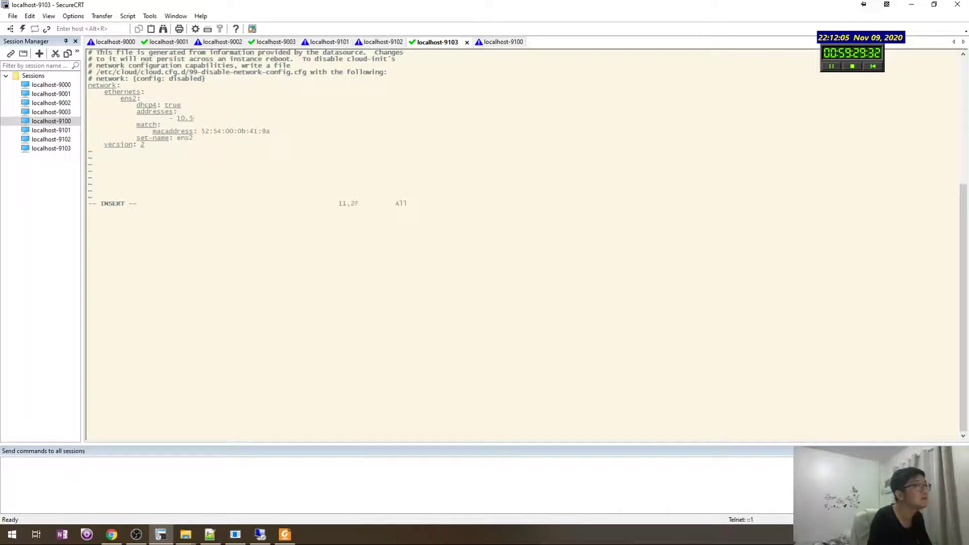
text(0.50.50.14/24)
key(Return)
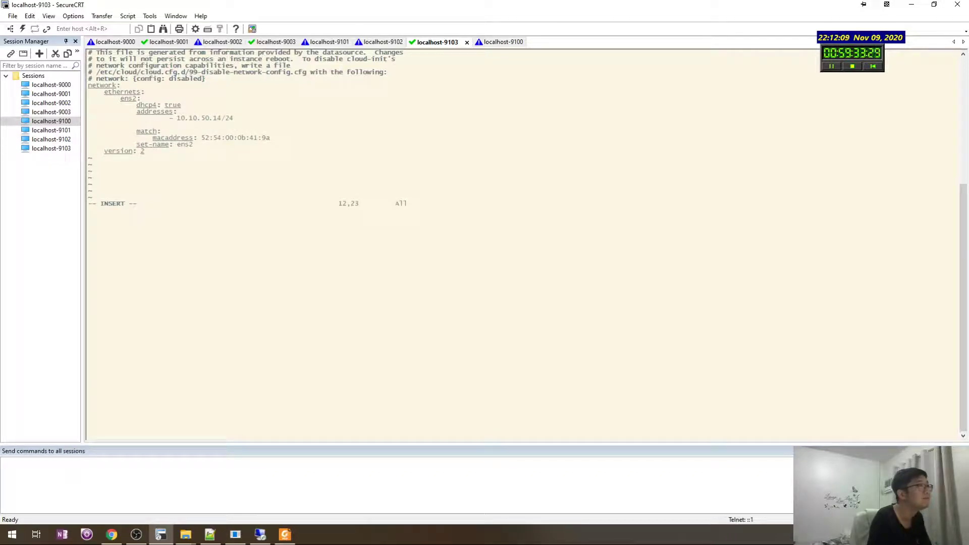
key(BackSpace)
text(gateway4: )
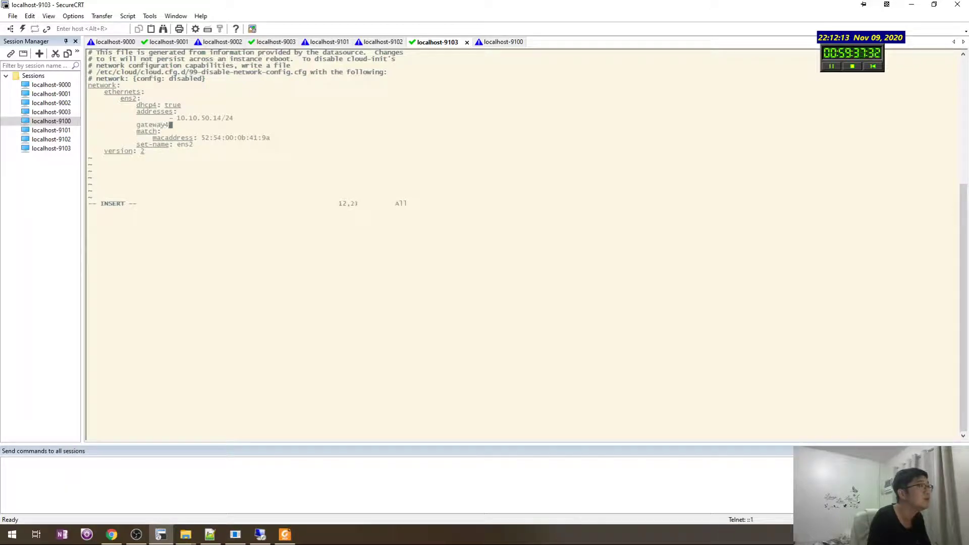
text(10.10.50.1)
Attempt to save with :wq, which fails with the read-only E45 error
key(Escape)
text(:wq)
key(Return)
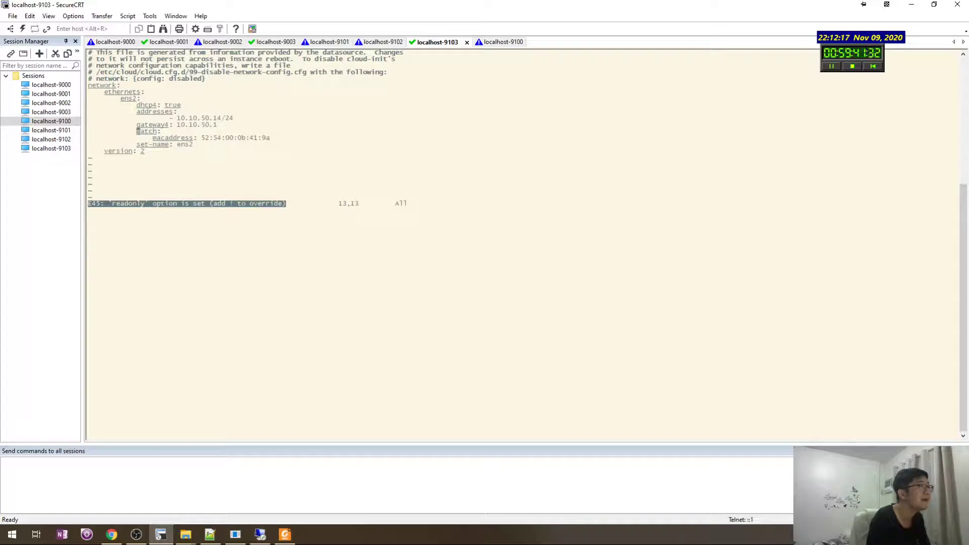
Quit vi without saving and reopen 50-cloud-init.yaml with sudo
text(:q!)
key(Return)
key(Up)
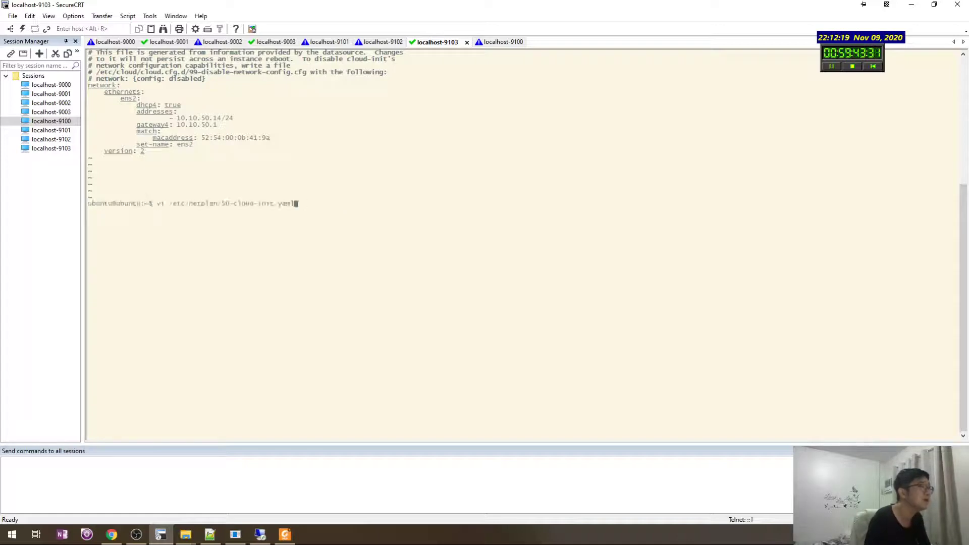
key(ctrl+Left)
key(ctrl+Left)
key(ctrl+Left)
key(ctrl+Left)
key(ctrl+Left)
key(ctrl+Left)
key(ctrl+Left)
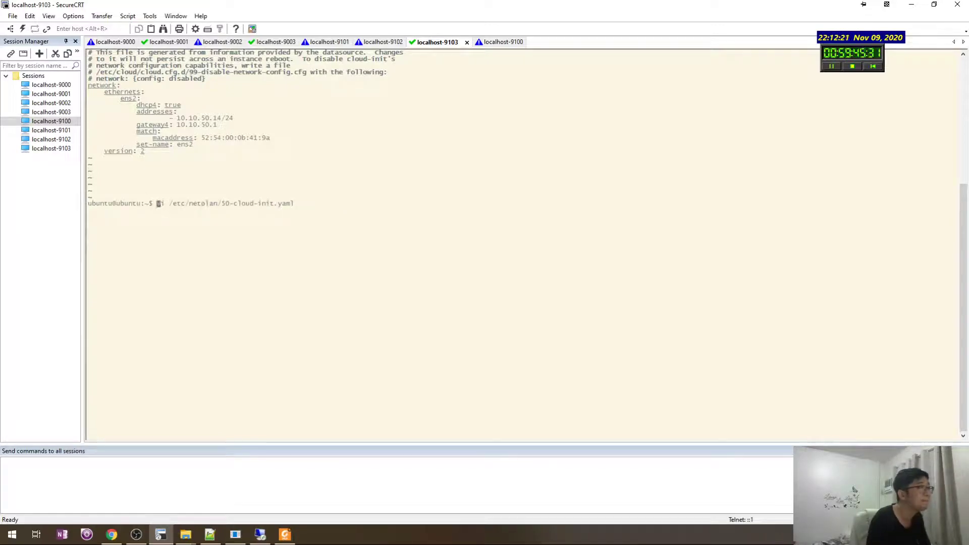
text(sudo)
key(Return)
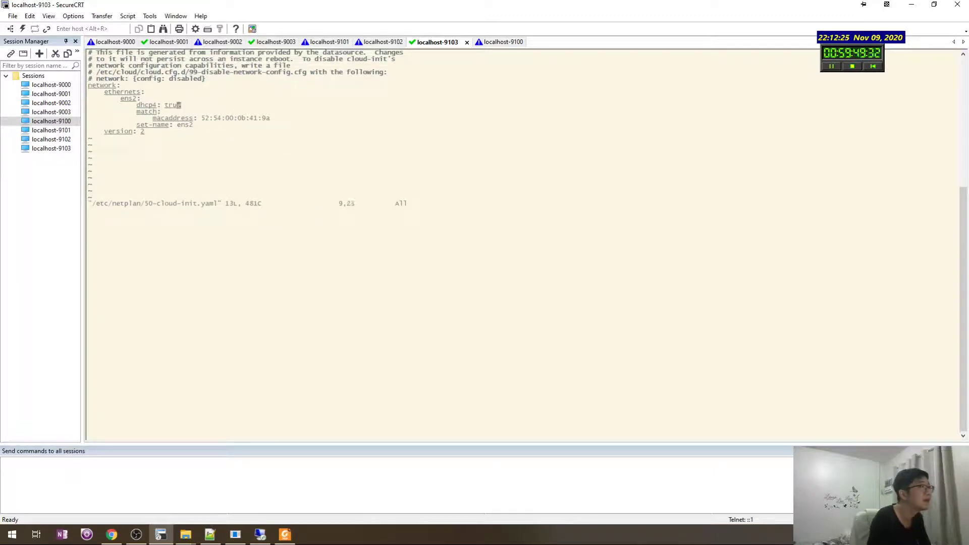
Add addresses 10.10.50.14/24 and gateway4 10.10.50.1 under dhcp4 and save the file
key(A)
key(Return)
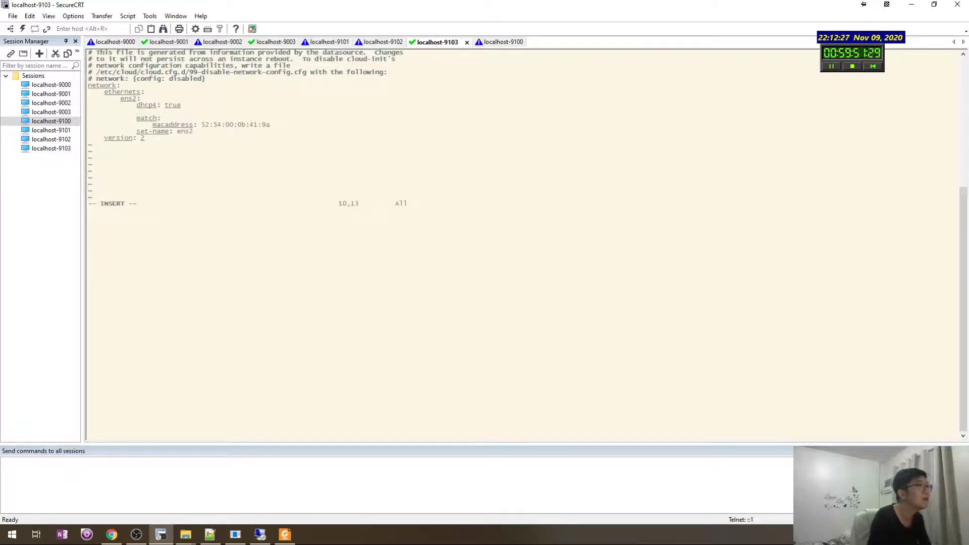
text(addresses:)
key(Return)
text(- 10.5)
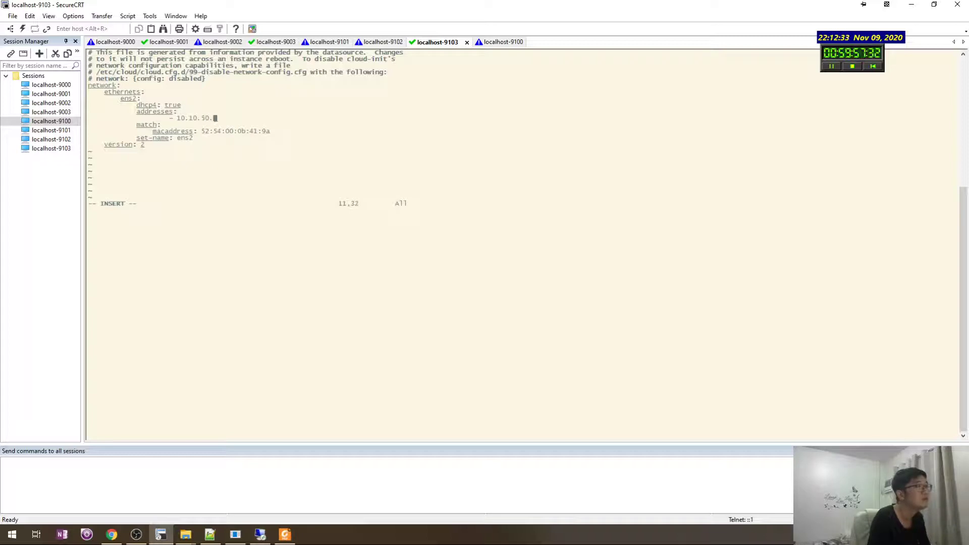
text(0.50.14/24)
key(Return)
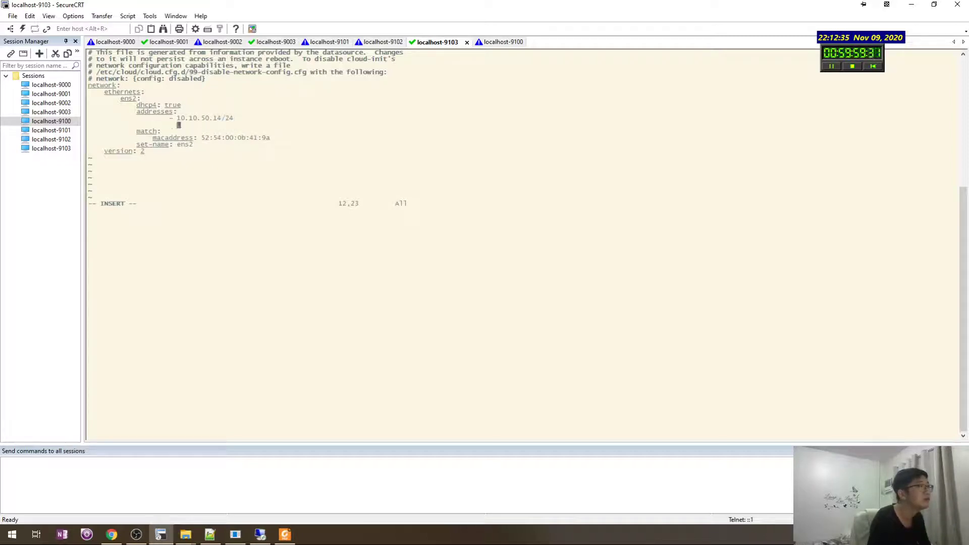
key(BackSpace)
key(BackSpace)
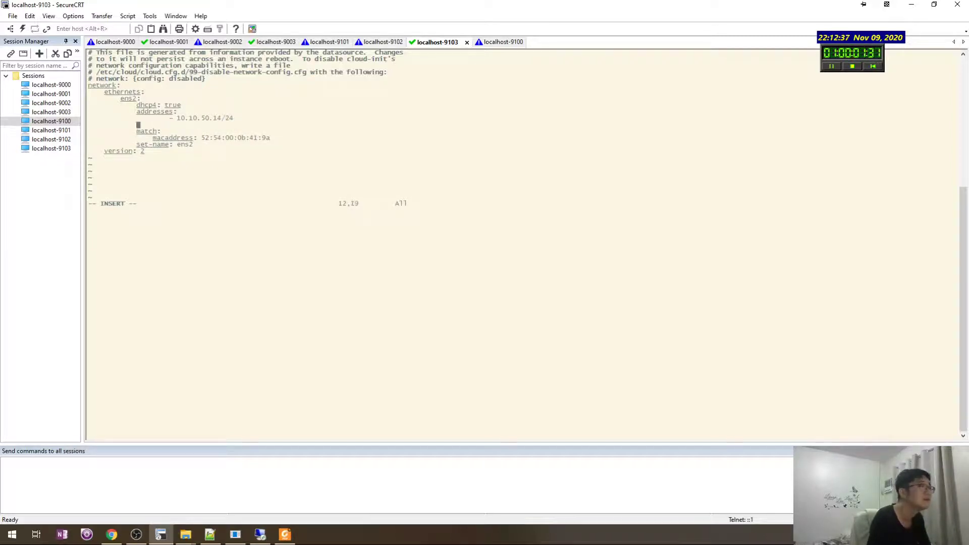
text(gateway4:)
key(Return)
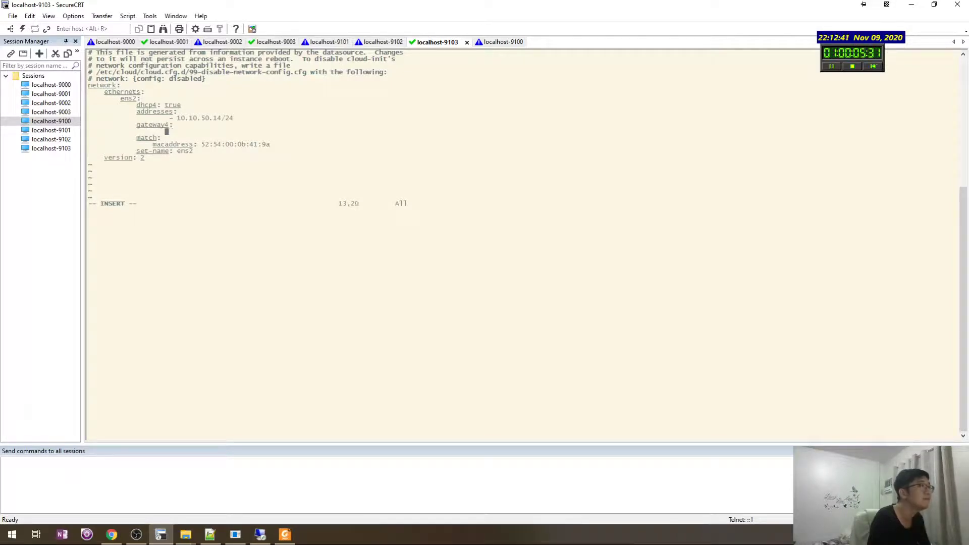
key(BackSpace)
key(BackSpace)
key(BackSpace)
key(BackSpace)
key(BackSpace)
key(BackSpace)
key(BackSpace)
key(BackSpace)
key(BackSpace)
key(BackSpace)
key(BackSpace)
key(BackSpace)
key(BackSpace)
key(BackSpace)
key(BackSpace)
key(BackSpace)
text(10.10.50.1)
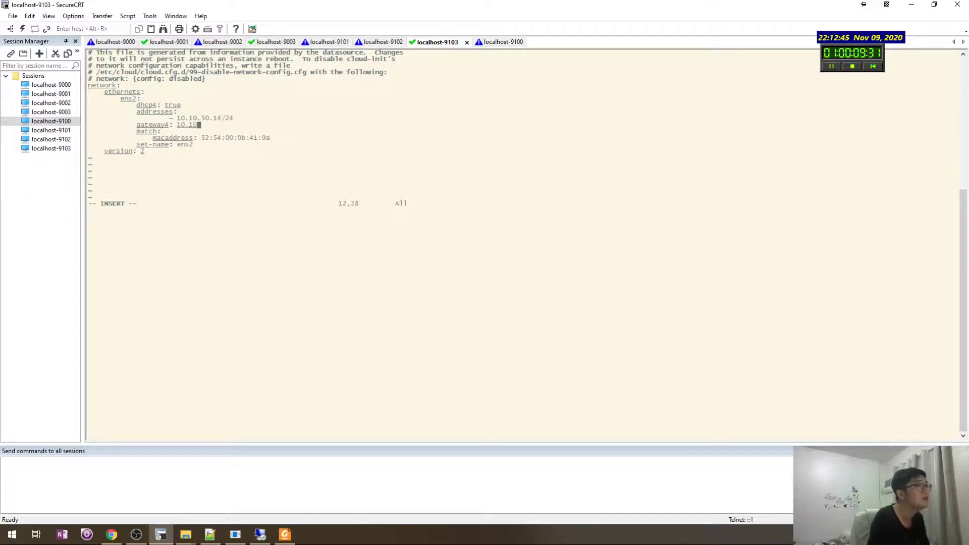
key(Escape)
text(:wq)
key(Return)
key(Return)
key(Return)
key(Return)
key(Return)
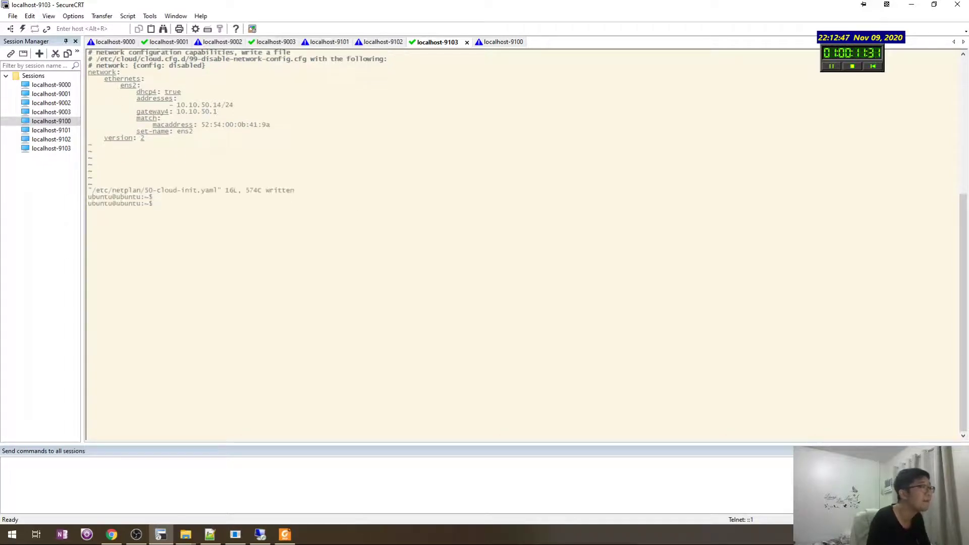
Run sudo netplan apply, then ip add to list the interface addresses
key(Return)
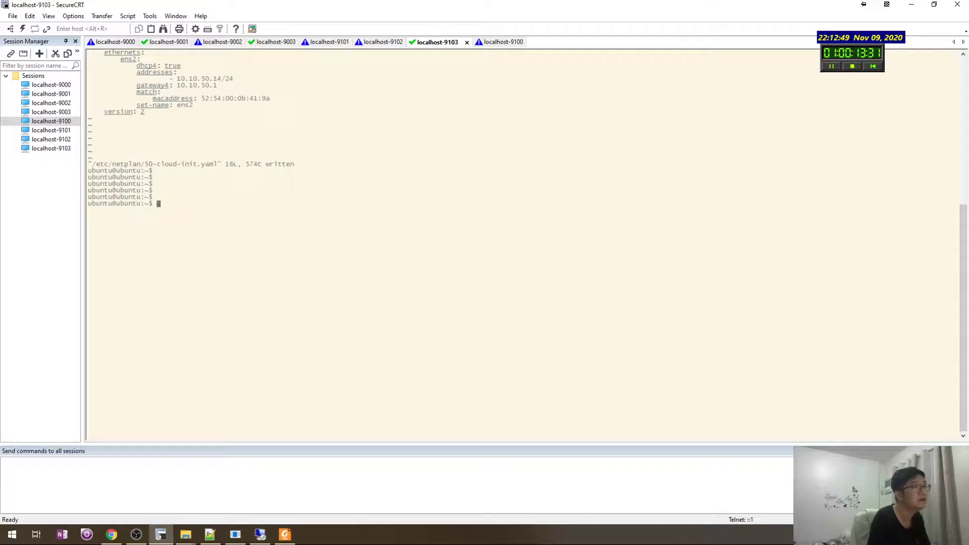
text(sudo net)
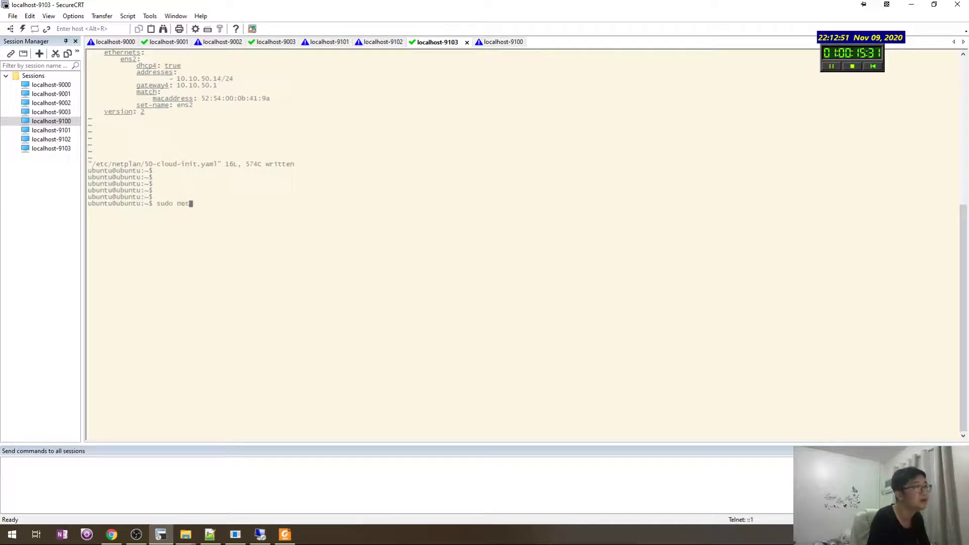
text(maplan apply)
key(Return)
key(Return)
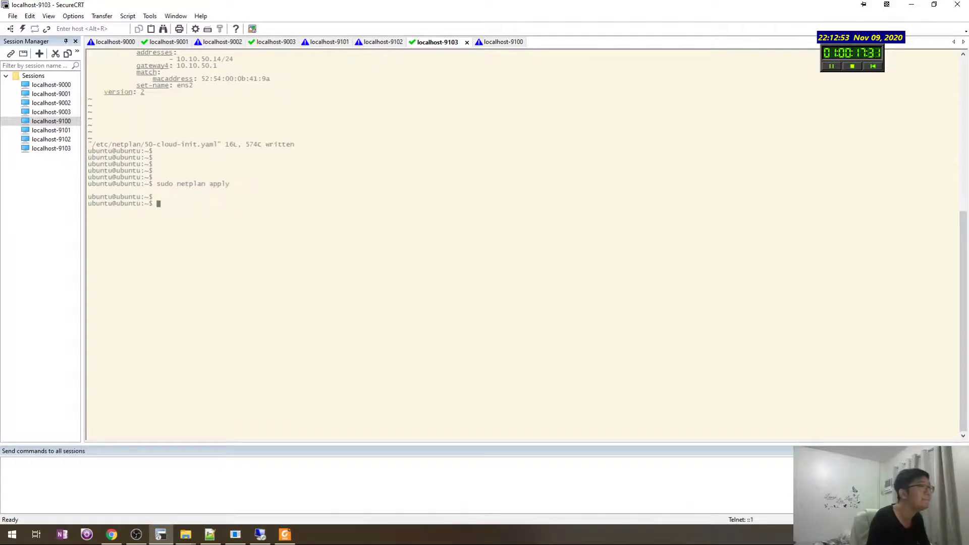
key(Return)
key(Return)
key(Return)
text(re)
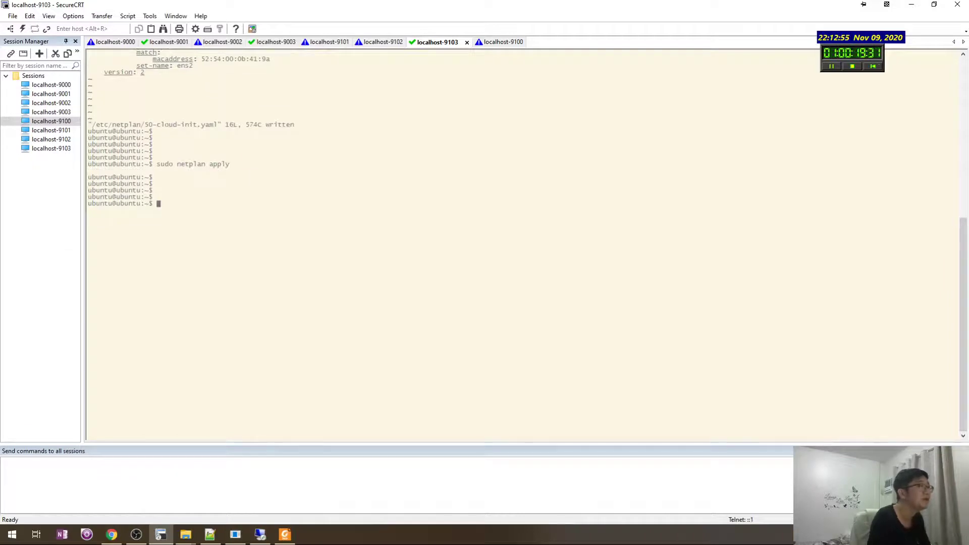
text(ifip add)
key(Return)
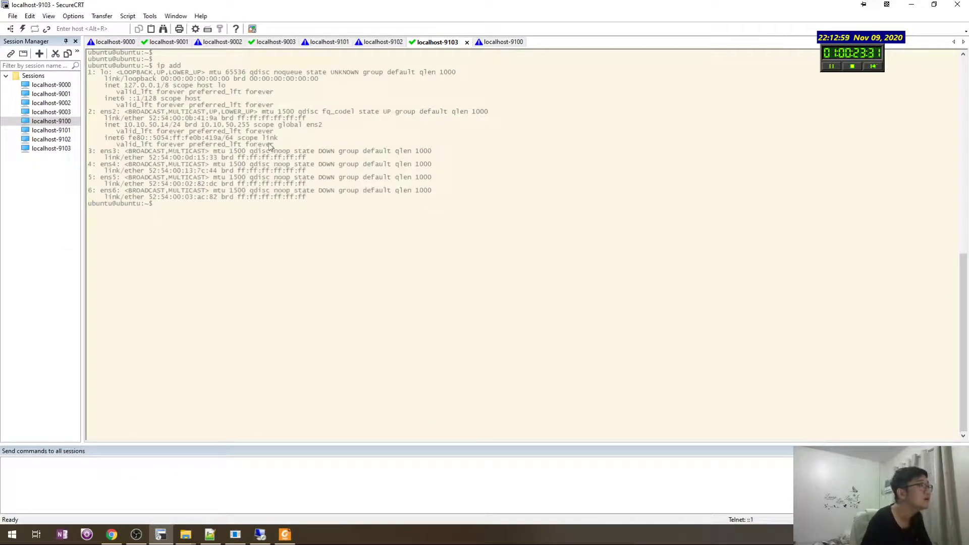
Run ip route on localhost-9103 and check the default route via 10.10.50.1 on ens2
key(Return)
key(Return)
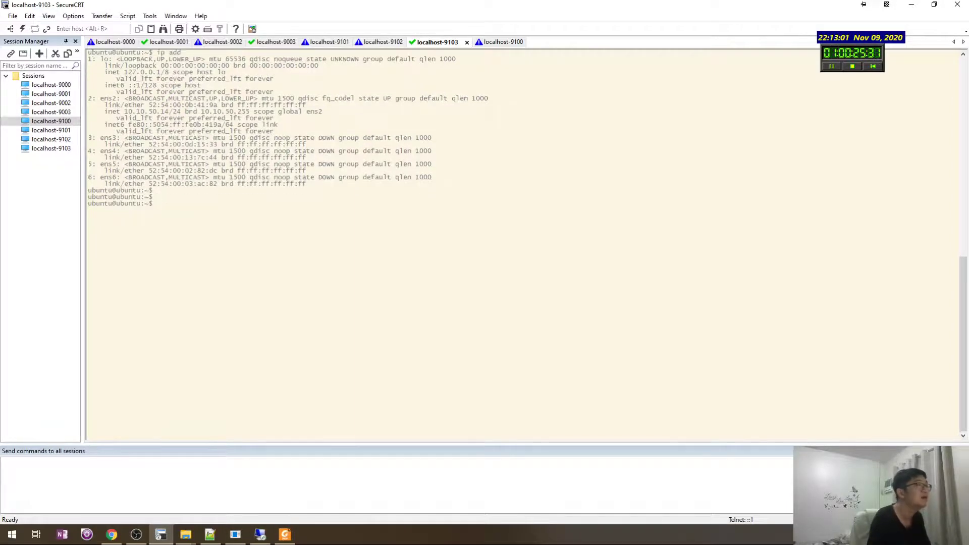
text(ip )
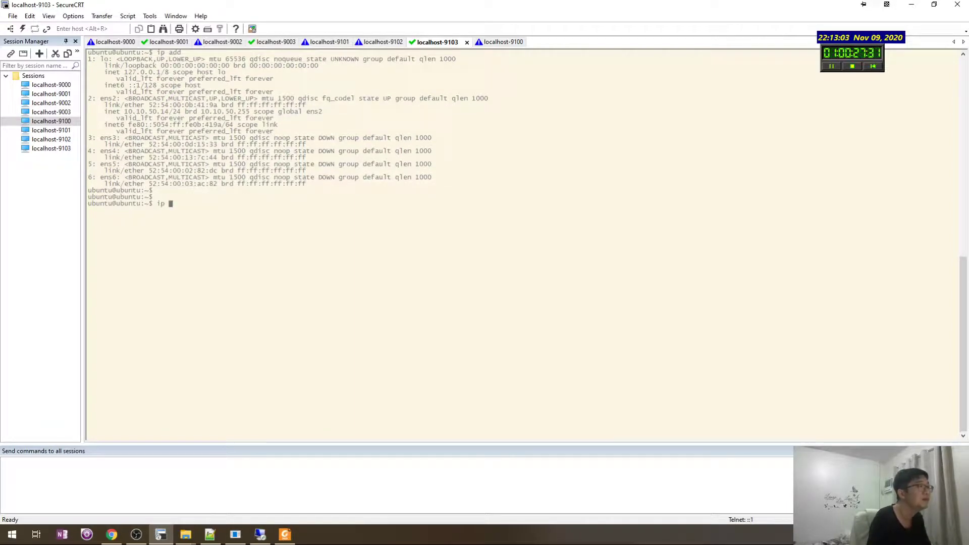
text(ah)
key(Return)
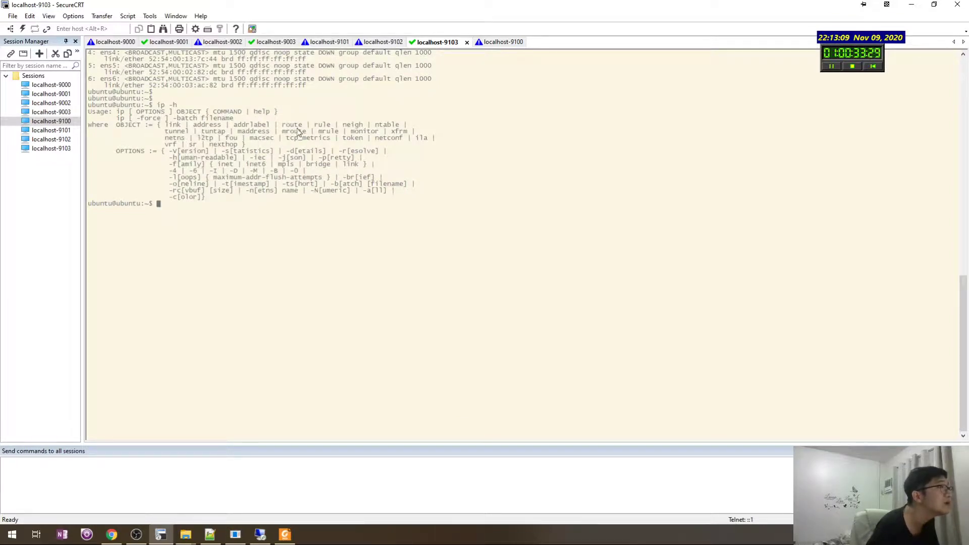
text(ip route)
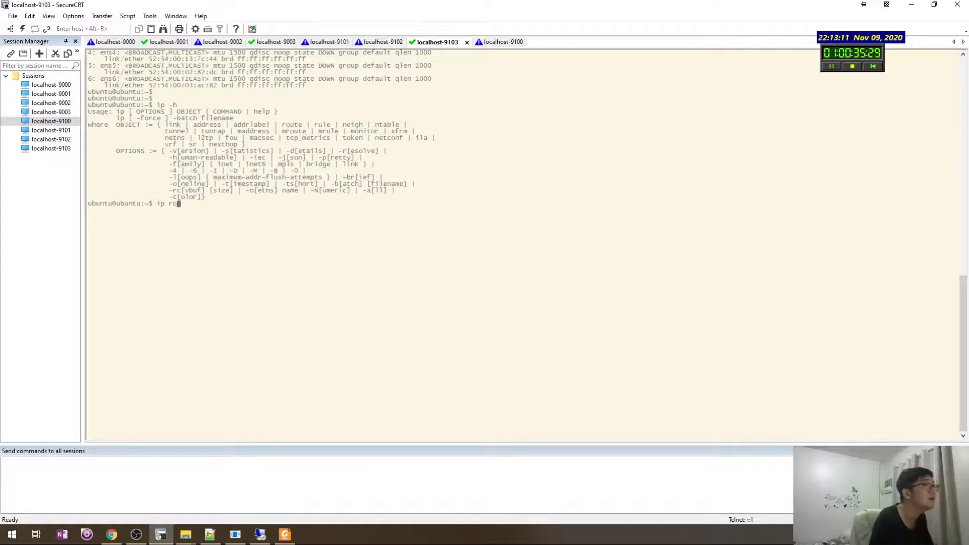
key(Return)
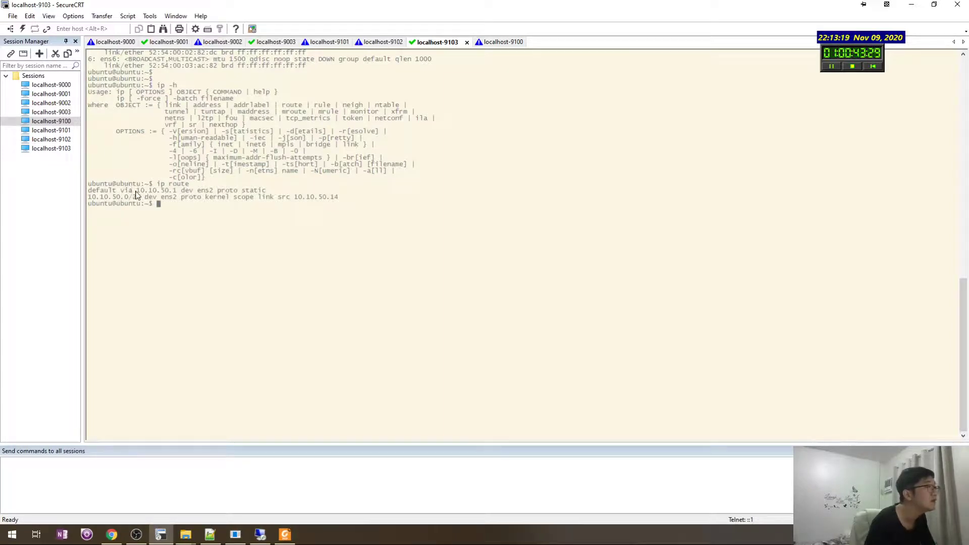
drag(135, 192, 251, 199)
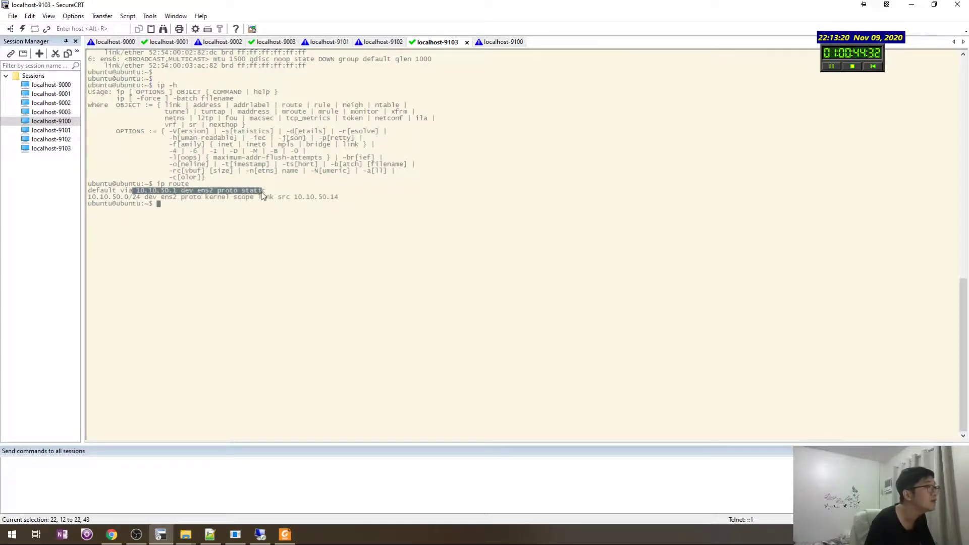
click(223, 204)
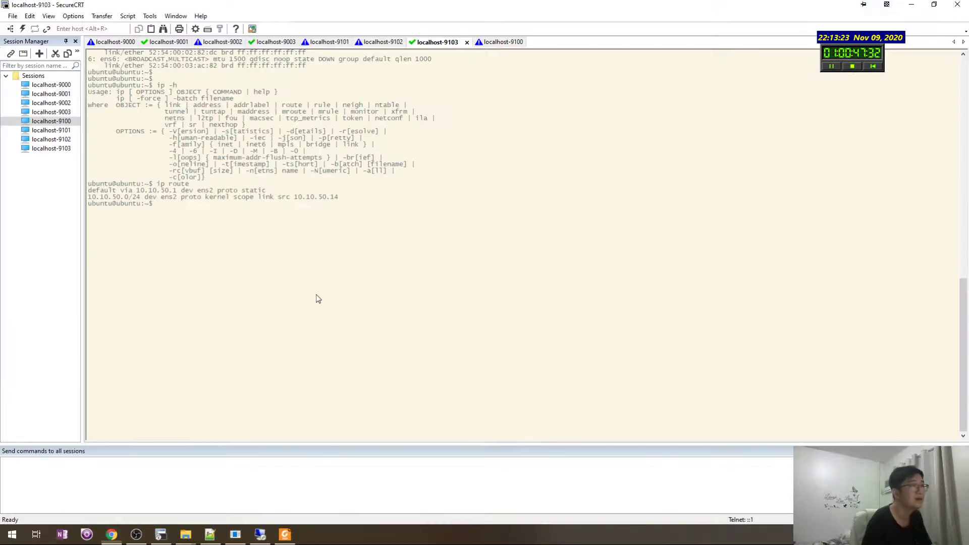
Tidy the blank lines above '3. Cloud init' in the notes, then return to the terminals
key(alt+Tab)
key(alt+Tab)
click(645, 306)
click(617, 409)
key(Return)
key(Return)
key(Return)
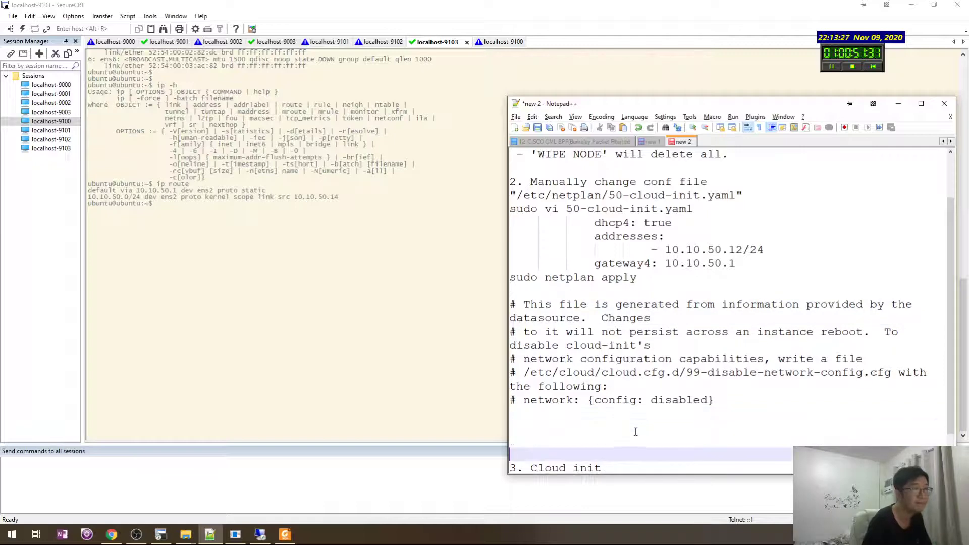
scroll(636, 433, down, 1)
drag(726, 441, 606, 428)
scroll(684, 374, up, 3)
scroll(666, 399, down, 3)
click(601, 387)
key(BackSpace)
key(BackSpace)
click(287, 256)
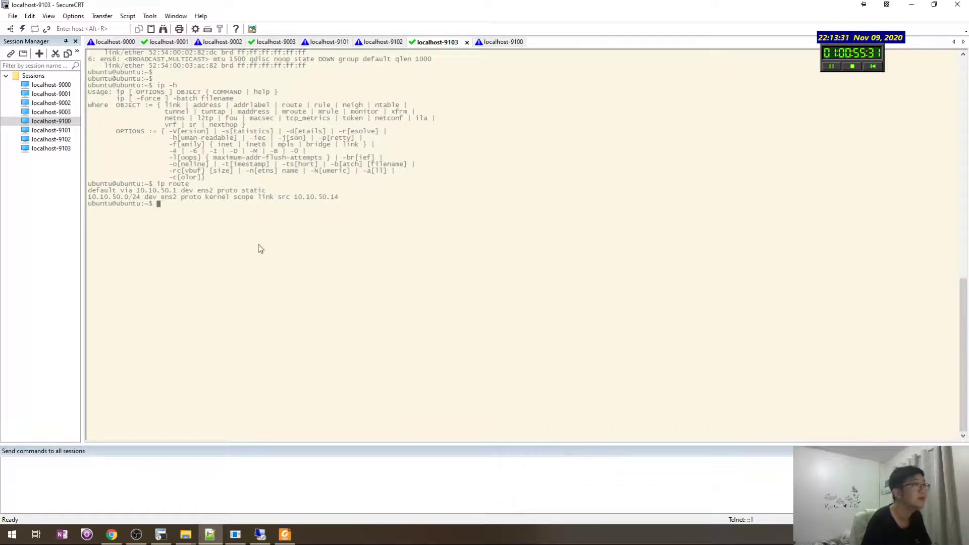
On sw4, enter privileged and configuration mode and select interface Gi1/0
key(ctrl+Tab)
key(ctrl+Tab)
key(ctrl+Tab)
key(ctrl+Tab)
key(ctrl+Tab)
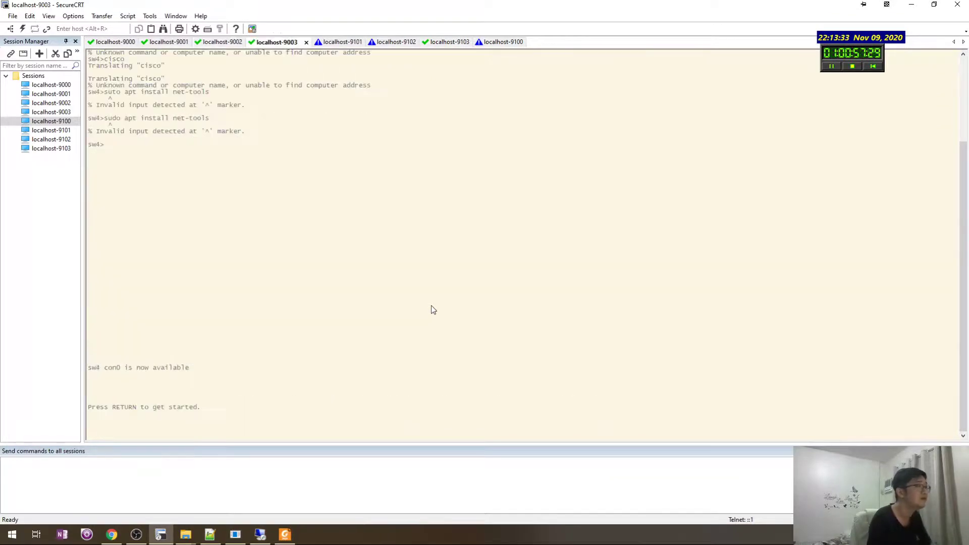
key(Return)
key(Return)
key(Return)
key(Return)
key(Return)
key(Return)
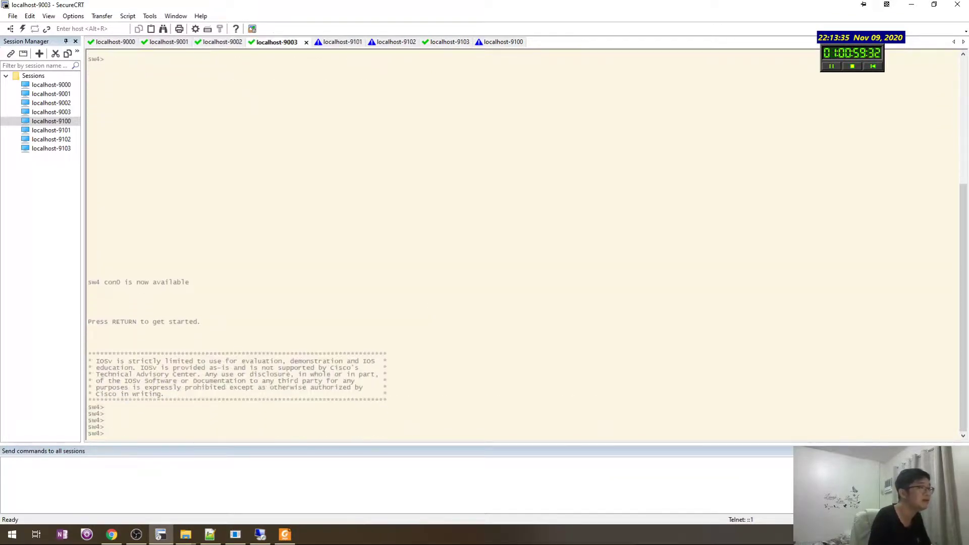
text(en)
key(Return)
key(Return)
text(conf t)
key(Return)
text(int gi 1/0)
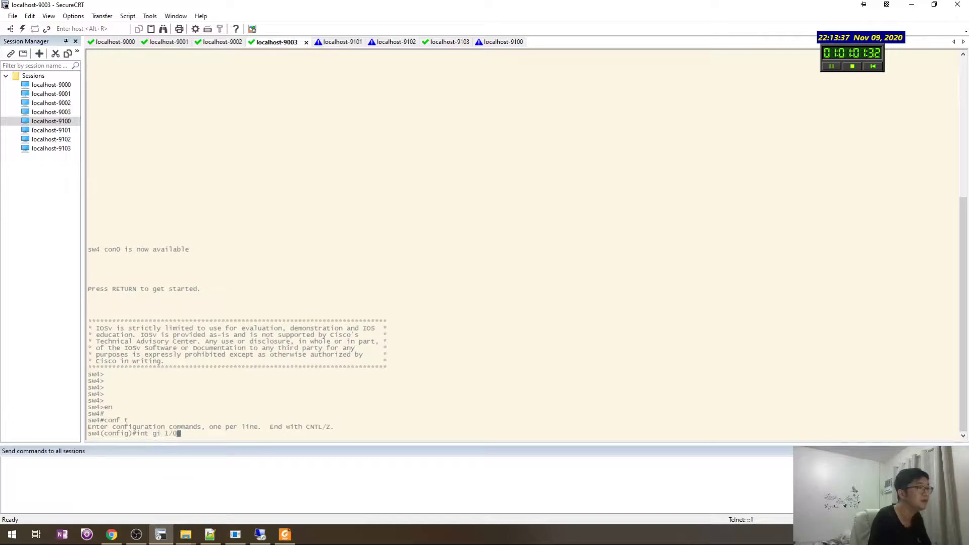
Make sw4's Gi1/0 an access port in VLAN 50 with spanning-tree portfast
key(Return)
key(Return)
key(Return)
text(sw)
key(Tab)
text(mode acc)
key(Tab)
key(Return)
text(sw acc vlan 50)
key(Return)
key(Return)
key(Return)
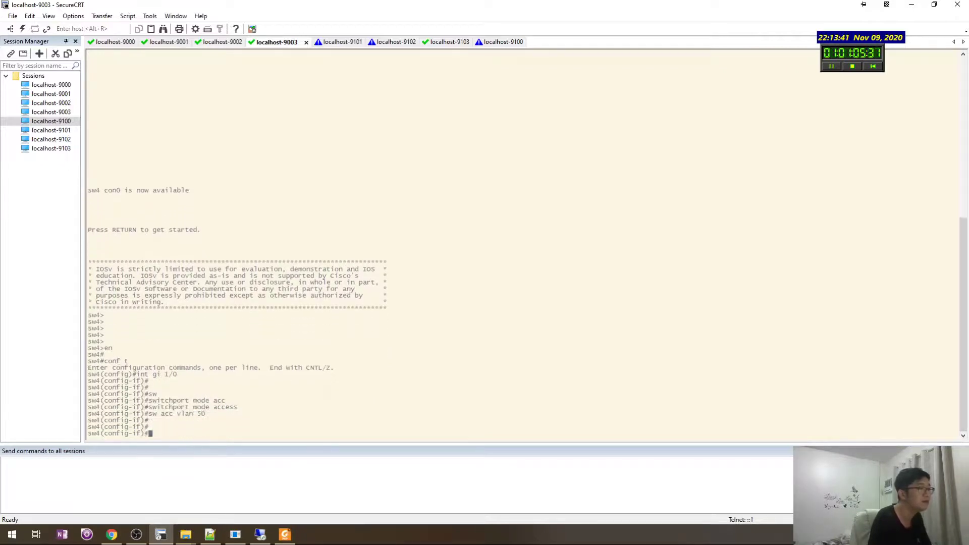
text(spa)
key(Tab)
text(portfa)
key(Return)
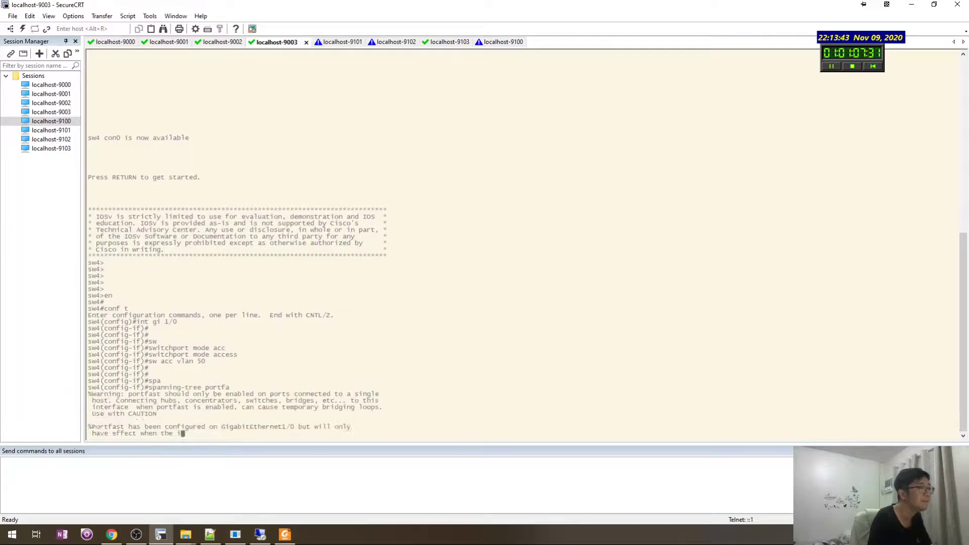
key(Return)
key(Return)
key(ctrl+z)
Put the sw1 and sw2 consoles into privileged (en) mode
key(Return)
key(Return)
key(Return)
key(Return)
key(Return)
key(Return)
key(Return)
key(ctrl+Tab)
key(ctrl+Tab)
key(ctrl+Tab)
key(ctrl+Tab)
key(ctrl+Tab)
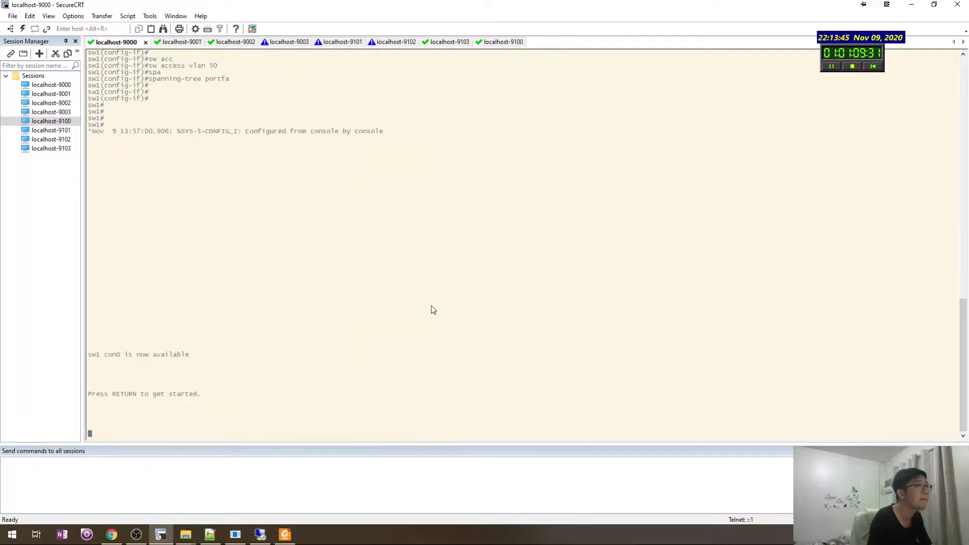
key(Return)
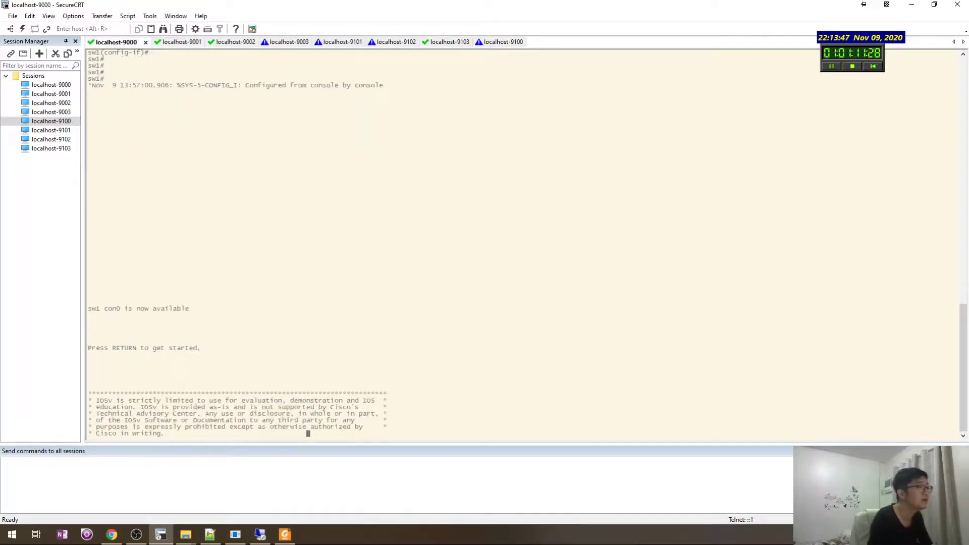
key(Return)
key(Return)
key(Return)
key(Return)
key(Return)
text(en)
key(Return)
key(Return)
key(ctrl+Tab)
key(Return)
text(en)
key(Return)
key(Return)
key(Return)
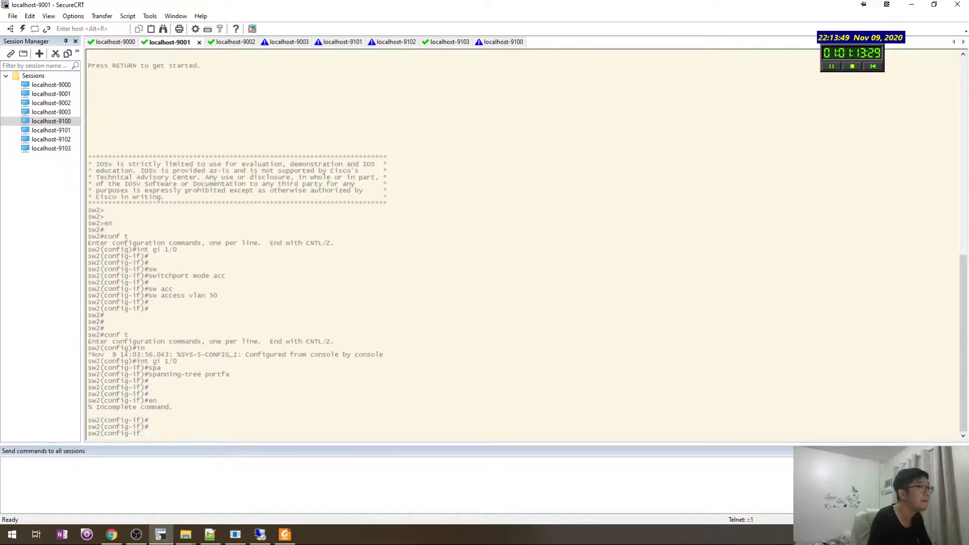
key(Return)
key(Return)
key(ctrl+z)
key(Return)
key(Return)
text(en)
key(Return)
key(Return)
Save the sw4 running configuration
key(ctrl+Tab)
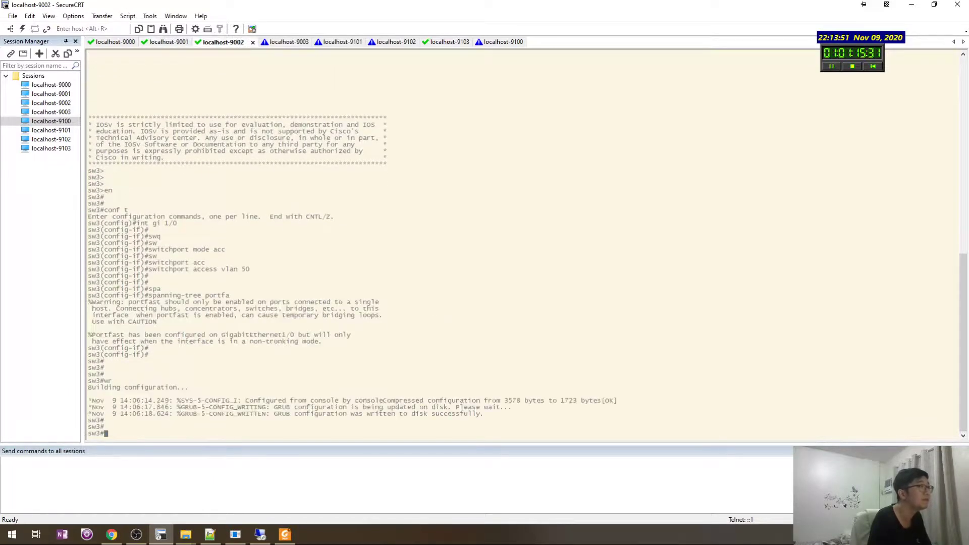
key(ctrl+Tab)
scroll(237, 266, down, 3)
text(co)
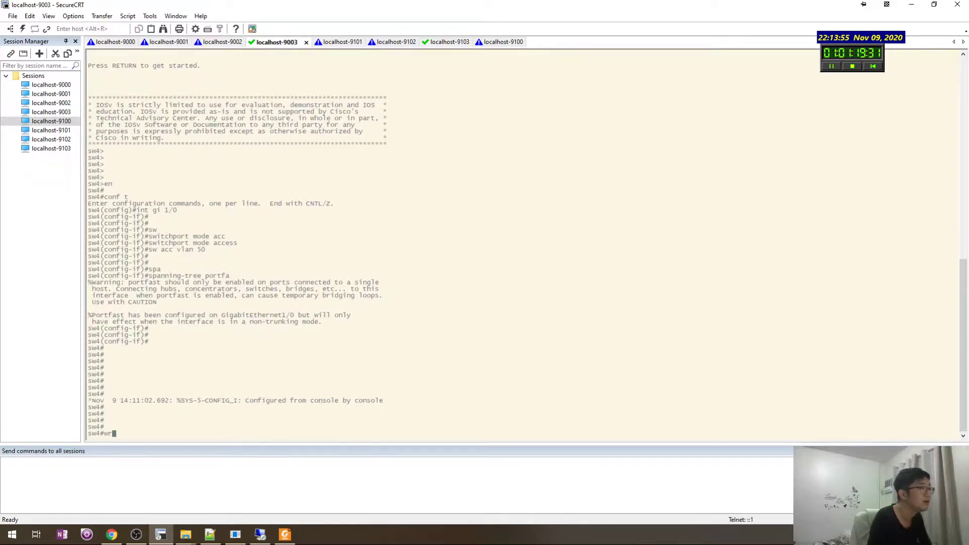
key(Return)
key(ctrl+Tab)
key(ctrl+Tab)
key(ctrl+Tab)
key(ctrl+Tab)
key(ctrl+Tab)
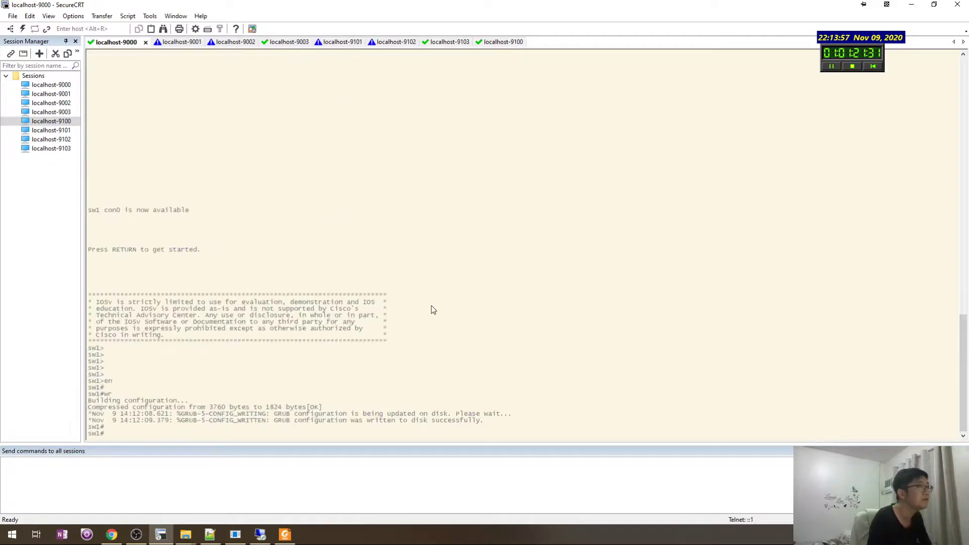
key(ctrl+Tab)
key(ctrl+Tab)
key(ctrl+Tab)
key(ctrl+Tab)
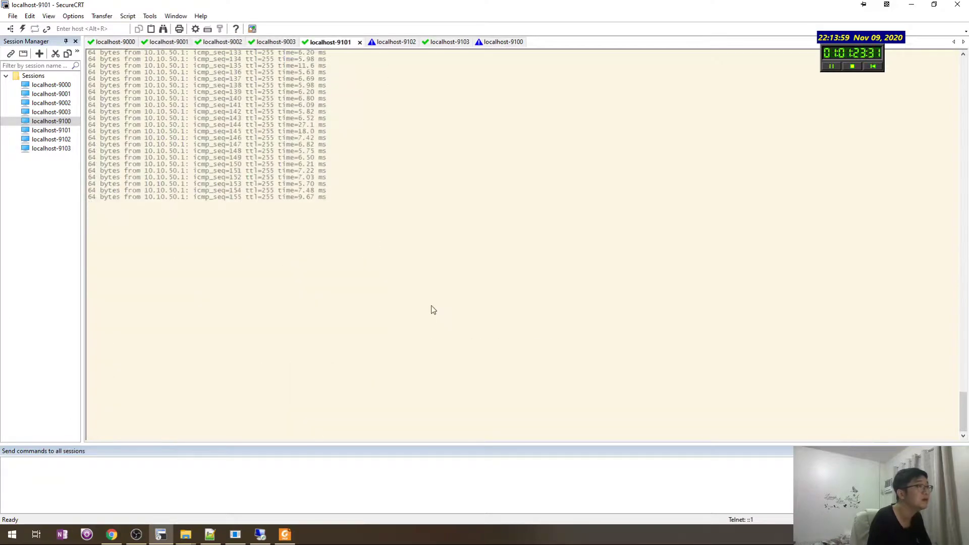
Ping the 10.10.50.1 gateway from the localhost-9103 Ubuntu node
key(ctrl+Tab)
key(ctrl+Tab)
key(ctrl+Tab)
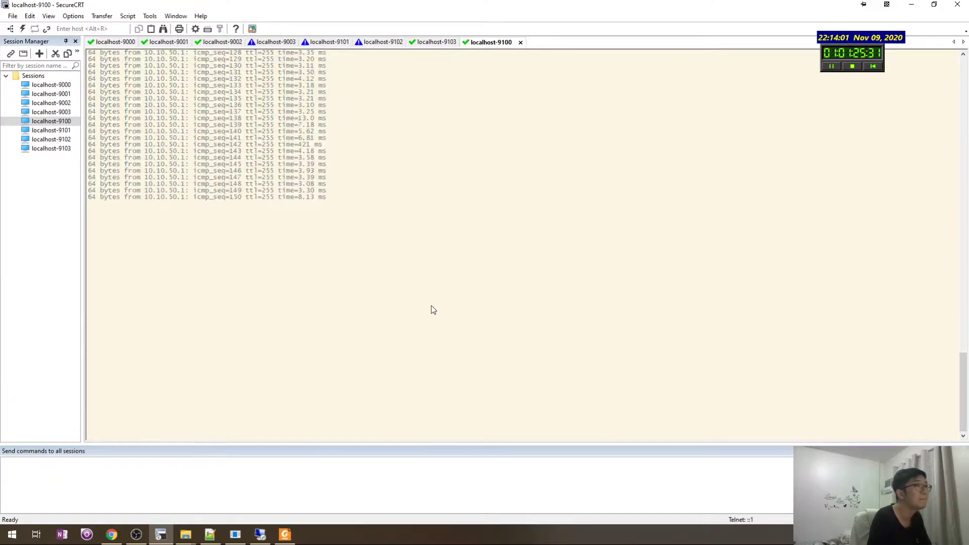
key(ctrl+shift+Tab)
key(ctrl+shift+Tab)
key(ctrl+Tab)
text(50.1)
key(Return)
Run 'show ip arp' on sw1 and check the Ubuntu hosts 10.10.50.11–.14 on Vlan50
key(ctrl+Tab)
key(ctrl+Tab)
key(Return)
key(Return)
key(Return)
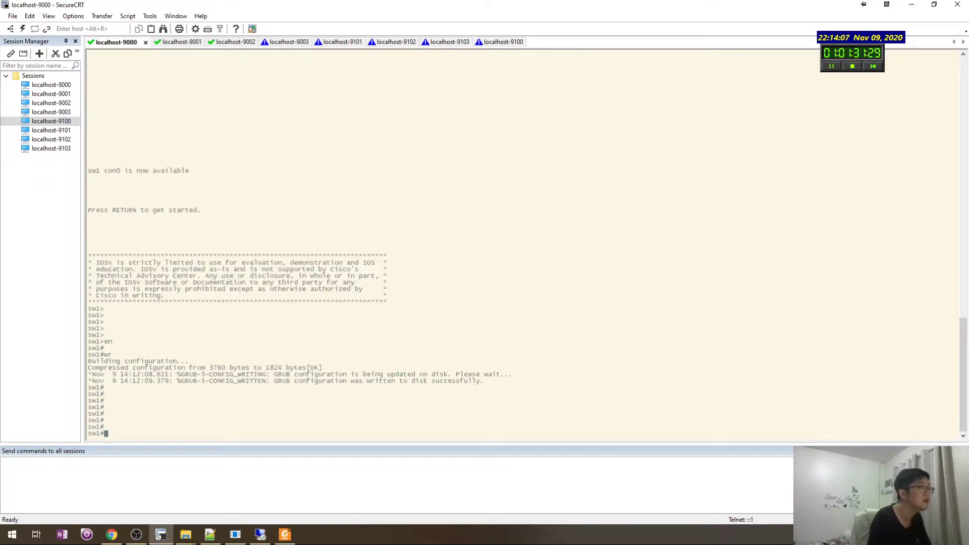
text(show ip arp)
key(Return)
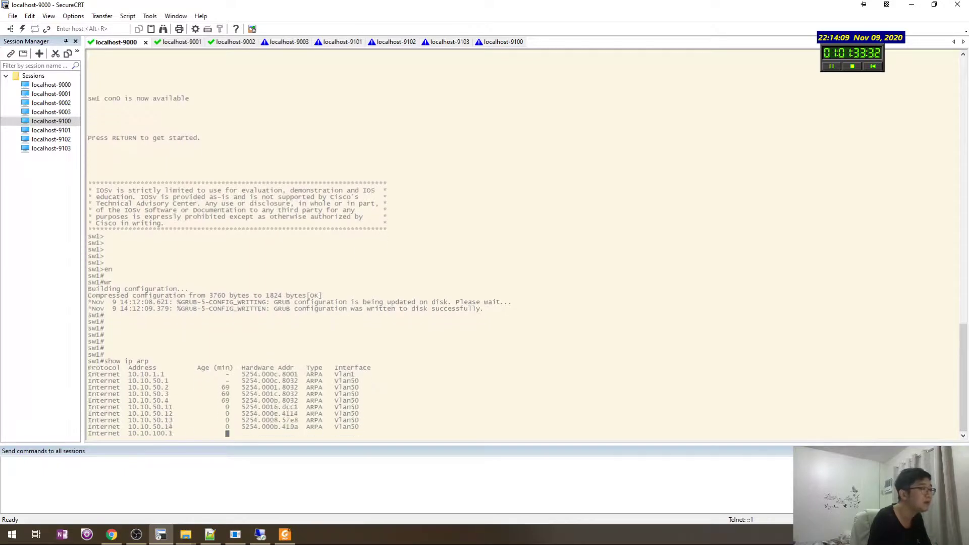
drag(359, 415, 89, 371)
click(137, 413)
drag(126, 413, 316, 420)
click(376, 411)
drag(375, 409, 199, 394)
click(462, 404)
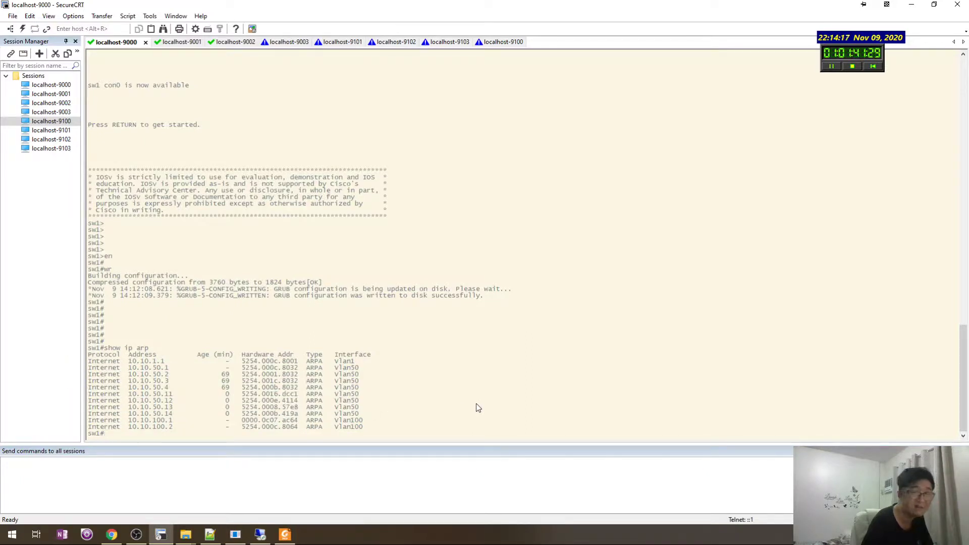
On sw1, remove interface VLAN 100 with 'no int vlan 100'
key(Return)
key(Return)
key(Return)
text(conf t)
key(Return)
text(no int vlan 100)
key(Return)
Delete VLAN 100 from sw1 and leave configuration mode
text(no)
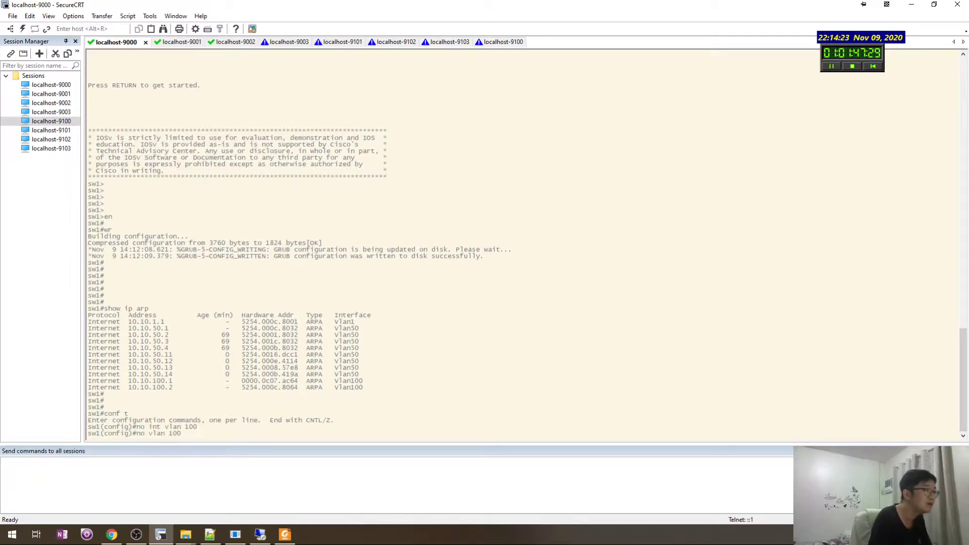
text( vlan 100)
key(Return)
key(Return)
key(Return)
key(Return)
key(Return)
key(Return)
key(Return)
key(Return)
key(ctrl+z)
key(Return)
On sw2, remove interface VLAN 100 and delete VLAN 100
key(Return)
key(ctrl+Tab)
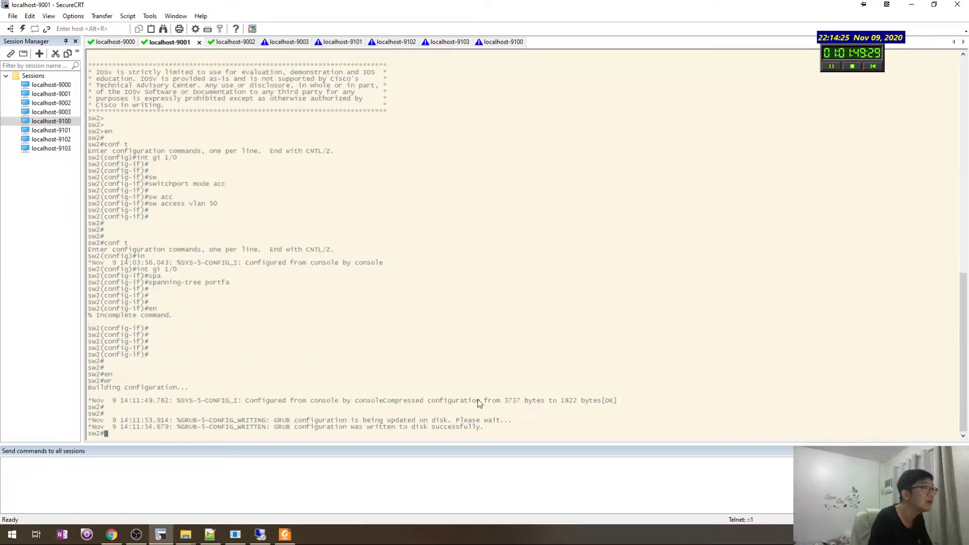
key(Return)
key(Return)
key(Return)
text(conf t)
key(Return)
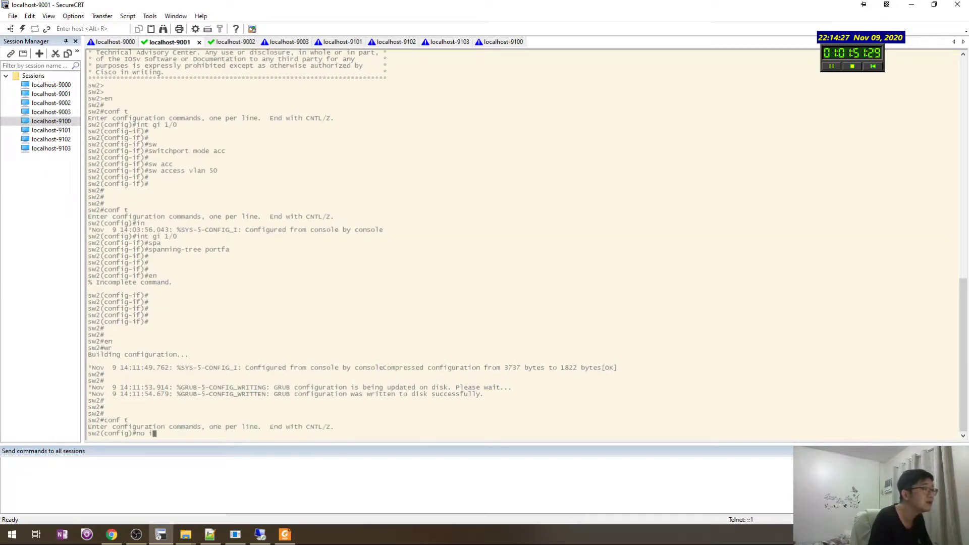
text(no int vlan 100)
key(Return)
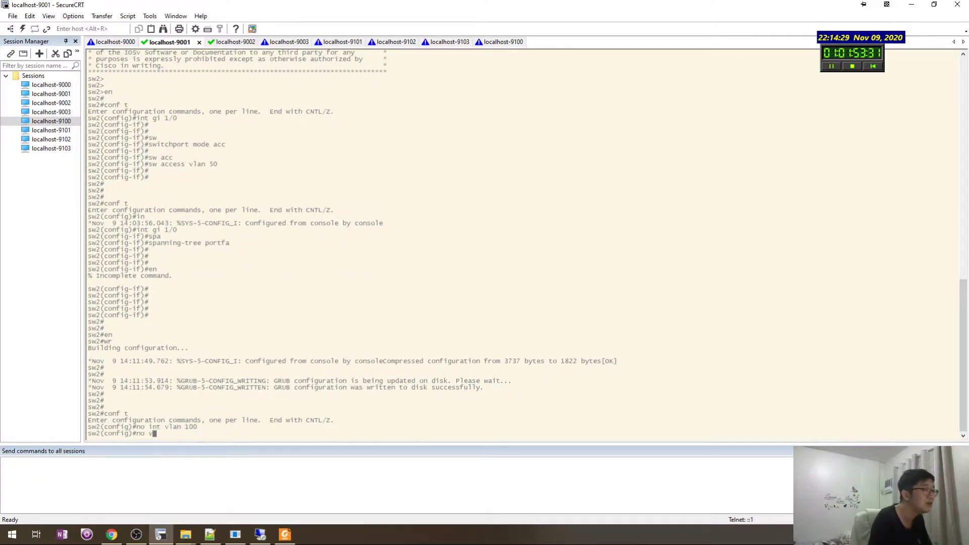
text(no vlan 100)
key(Return)
Save the sw2 and sw1 configurations with wr
key(Return)
key(Return)
key(Return)
key(Return)
key(Return)
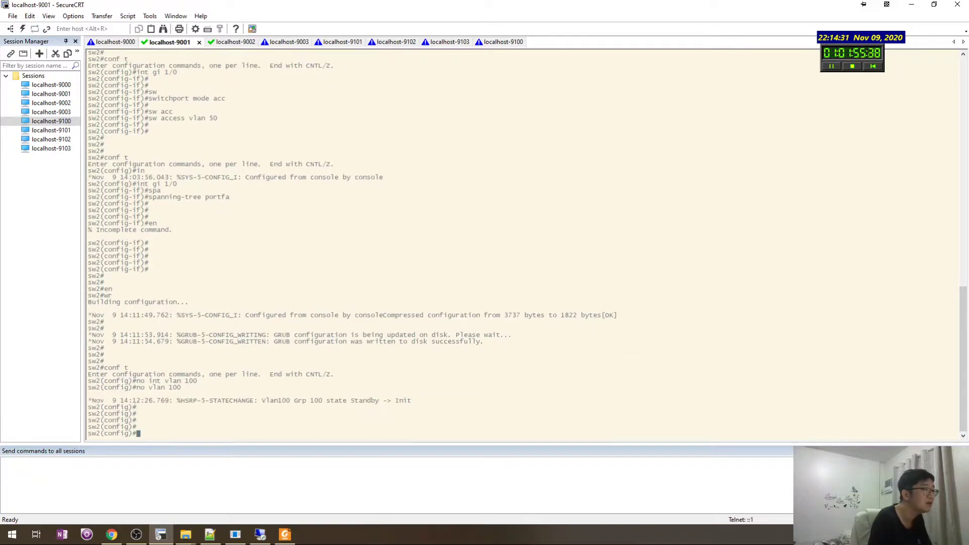
scroll(480, 404, up, 5)
scroll(479, 404, down, 5)
key(ctrl+z)
key(Return)
text(wr)
key(Return)
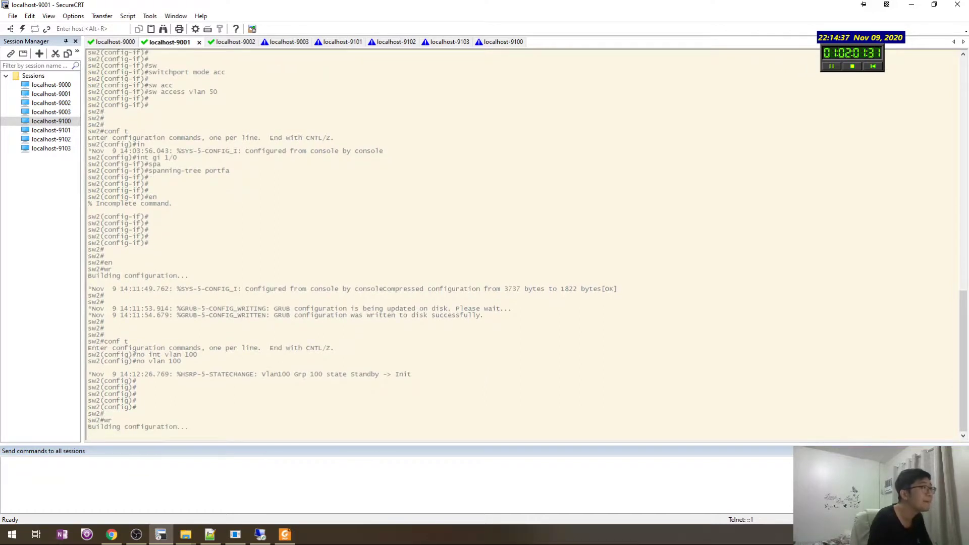
key(ctrl+shift+Tab)
key(Return)
key(Return)
key(Return)
key(Return)
key(Return)
text(wr)
Run 'show vlan' on sw1 to confirm only VLAN 50 remains beyond the defaults
key(Return)
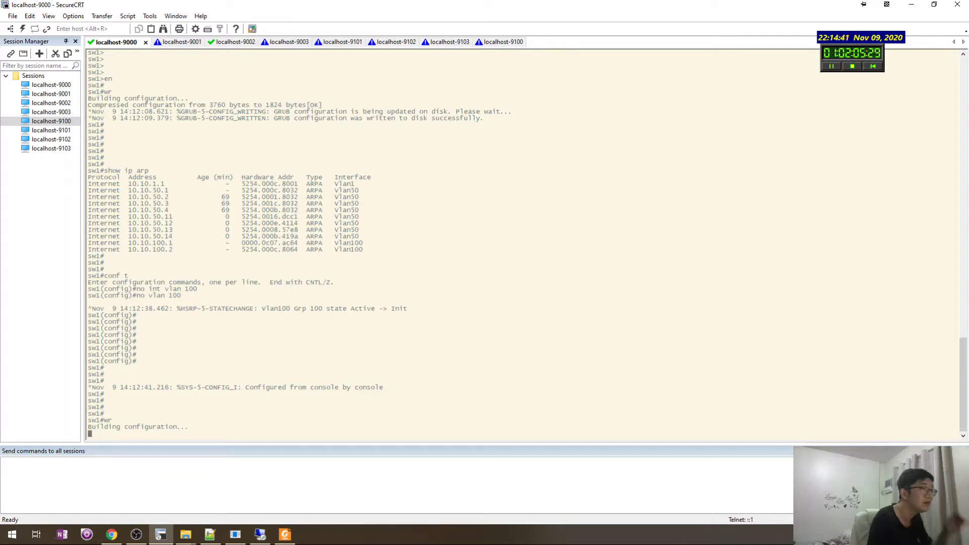
text(show vlan)
key(Return)
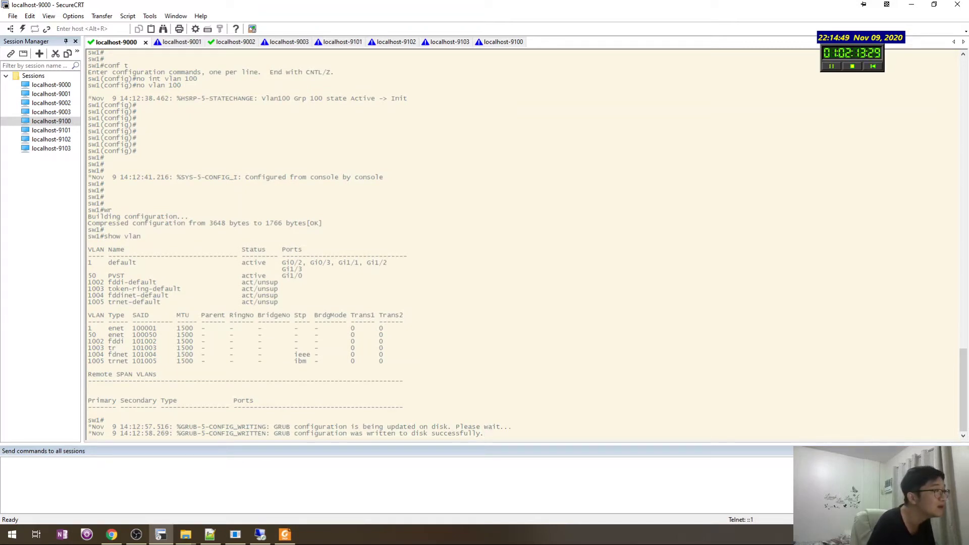
key(Return)
key(Return)
key(Return)
key(Return)
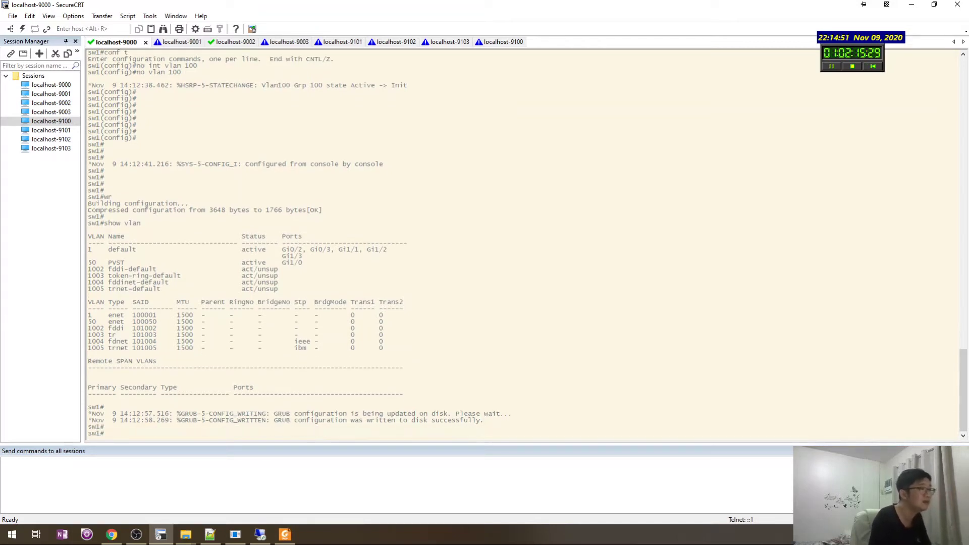
key(ctrl+Tab)
key(ctrl+Tab)
key(ctrl+Tab)
key(ctrl+Tab)
key(ctrl+Tab)
key(ctrl+Tab)
key(ctrl+shift+Tab)
key(ctrl+shift+Tab)
Review the Notepad++ netplan notes from the top through the gateway4 and 'sudo netplan apply' lines
key(ctrl+Tab)
key(ctrl+Tab)
key(ctrl+Tab)
key(ctrl+shift+Tab)
key(ctrl+shift+Tab)
key(ctrl+shift+Tab)
key(ctrl+shift+Tab)
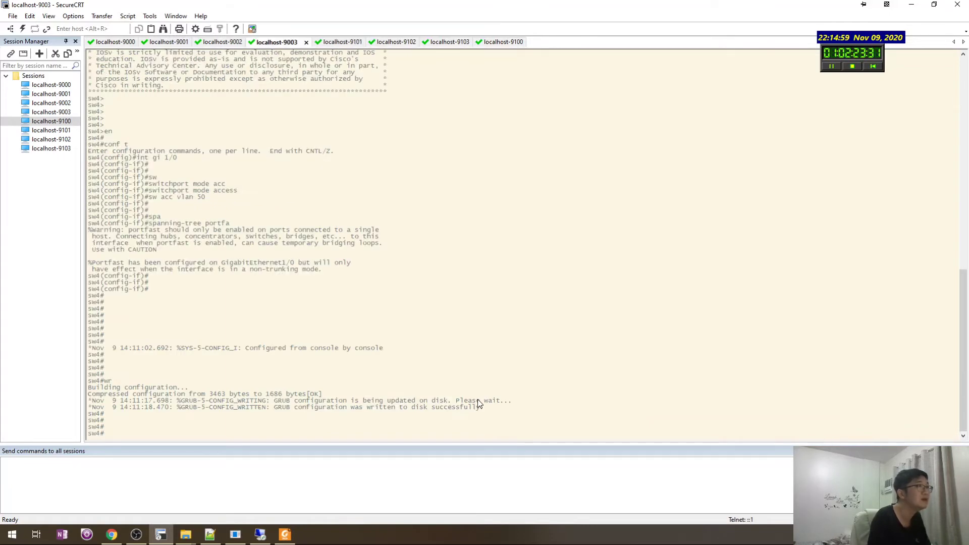
key(ctrl+Tab)
key(alt+Tab)
click(697, 252)
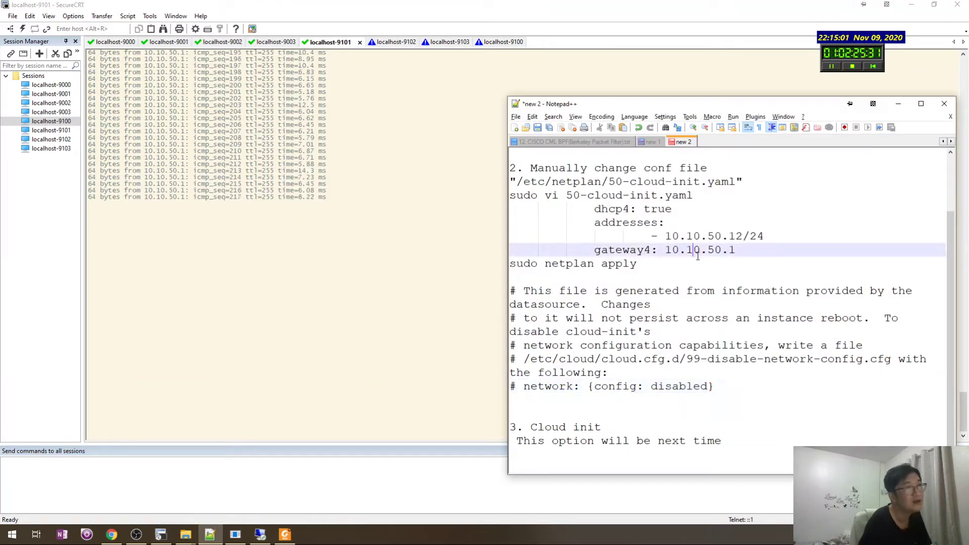
click(683, 263)
scroll(684, 265, up, 2)
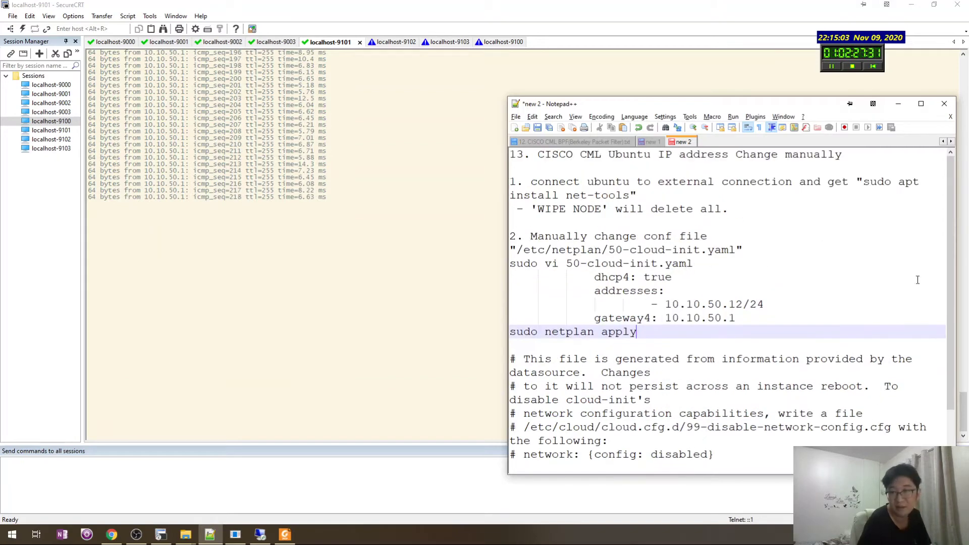
key(alt+Tab)
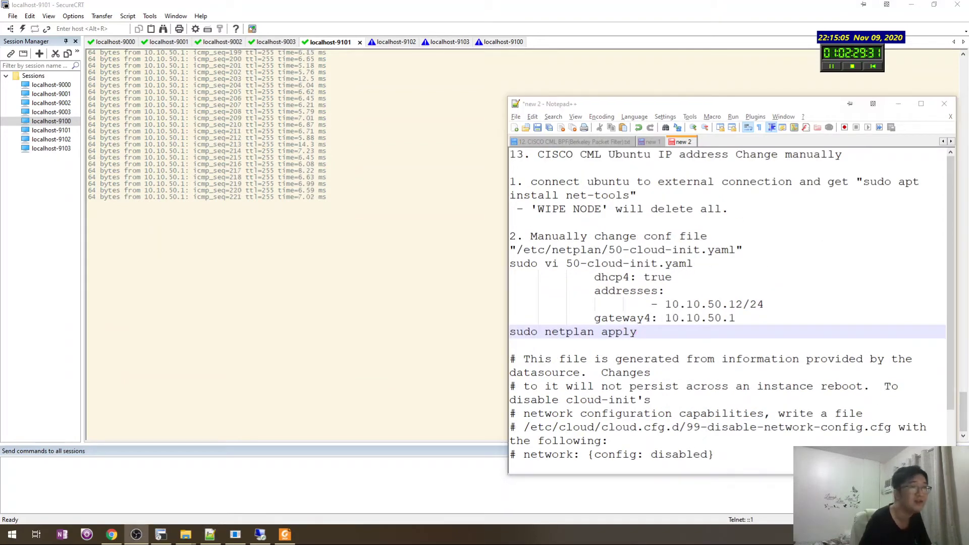